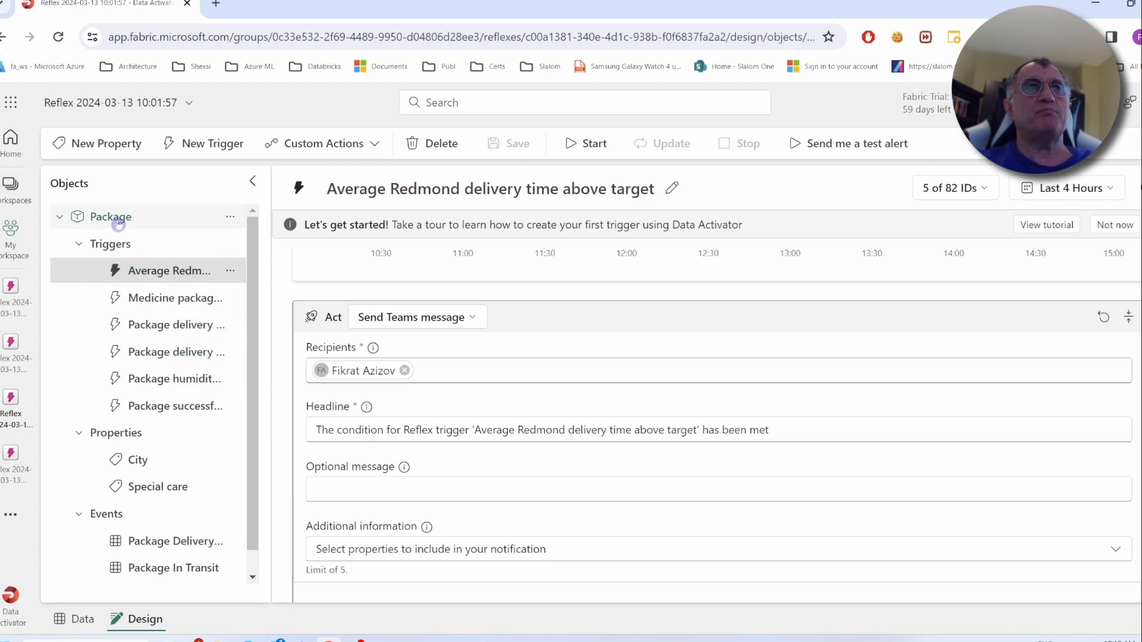
Examine the timelines of the Package Delivery Attempt, Package In Transit and Package Shipped events
scroll(250, 357, "down", 1)
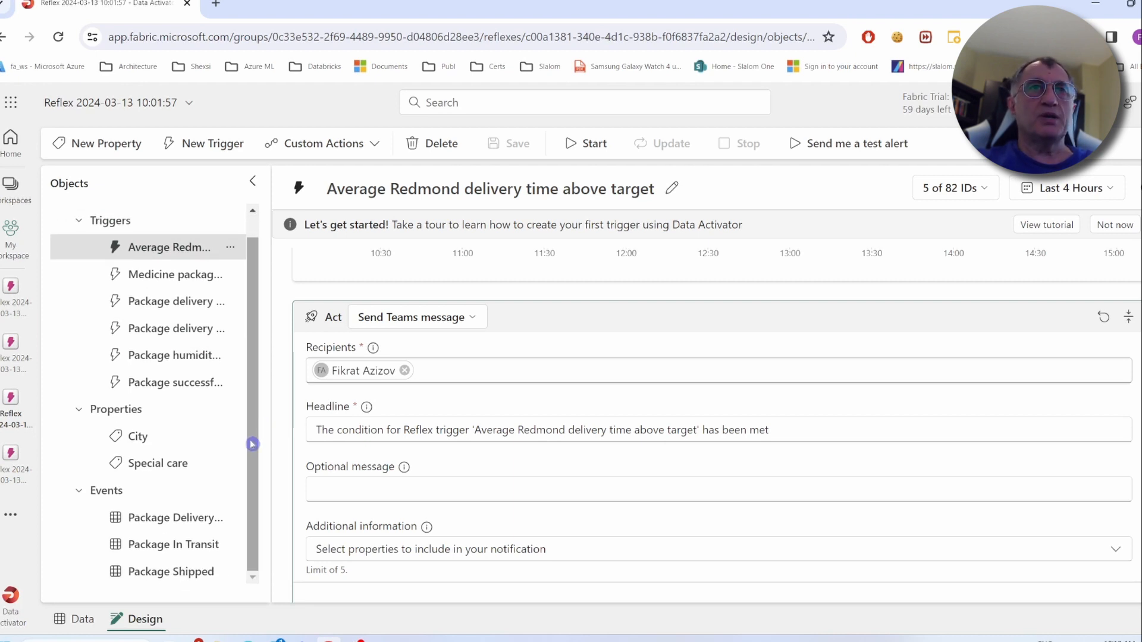
scroll(256, 405, "up", 1)
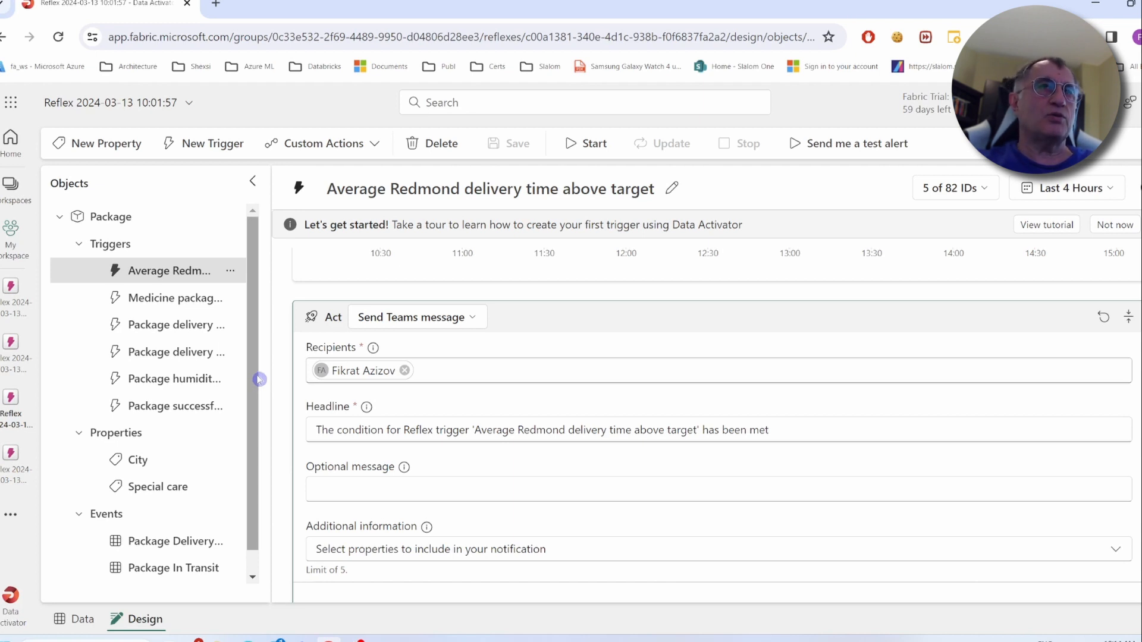
left_click(138, 546)
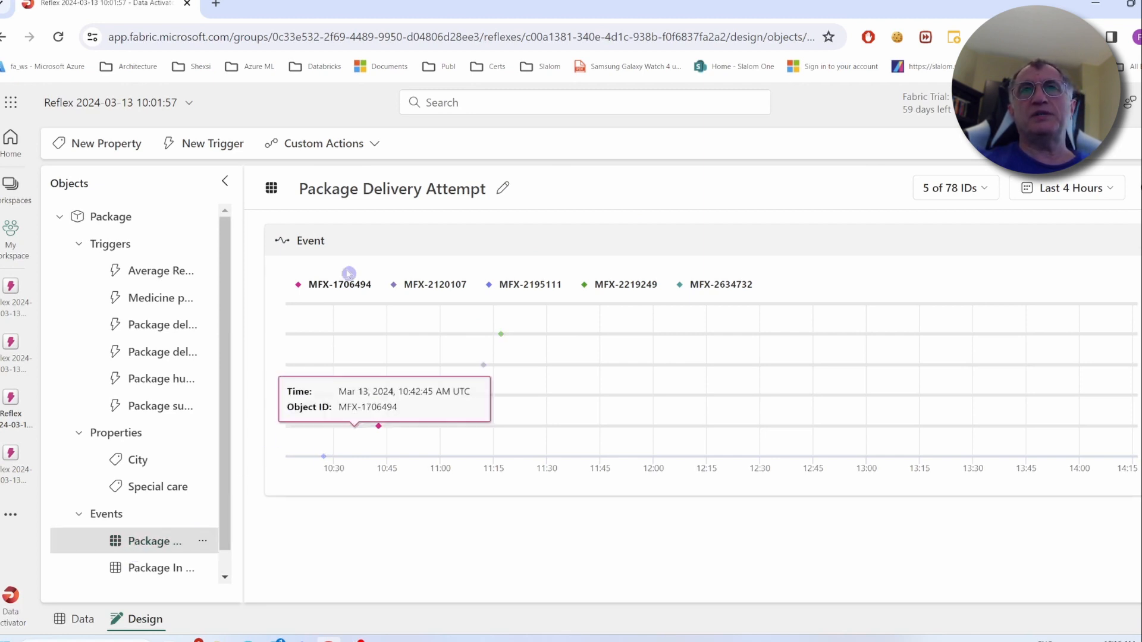
mouse_move(609, 339)
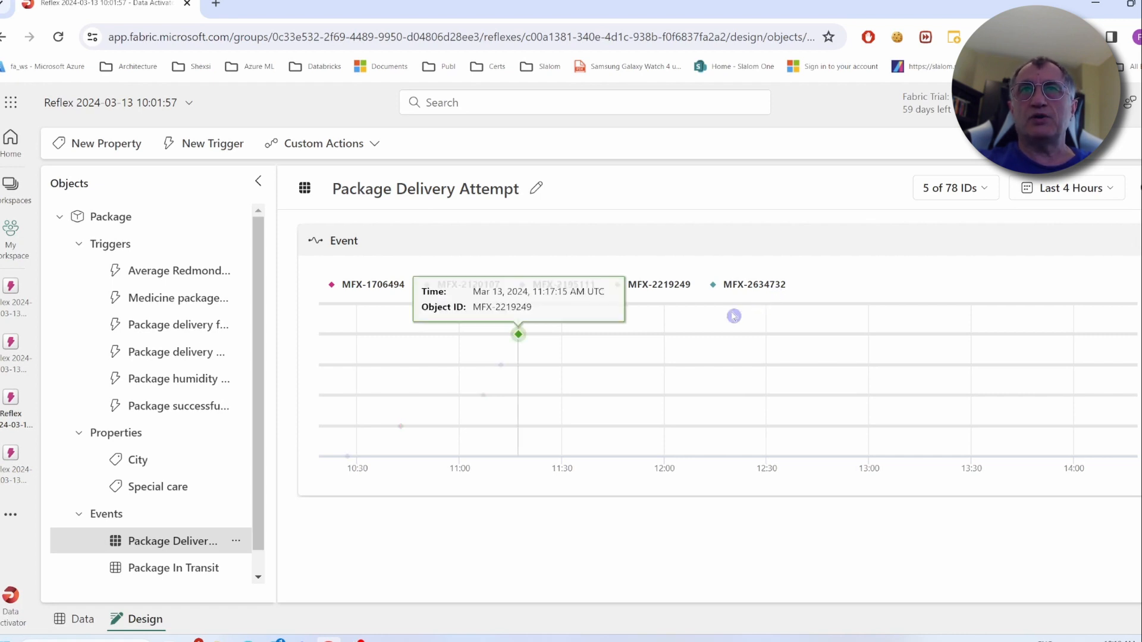
mouse_move(511, 395)
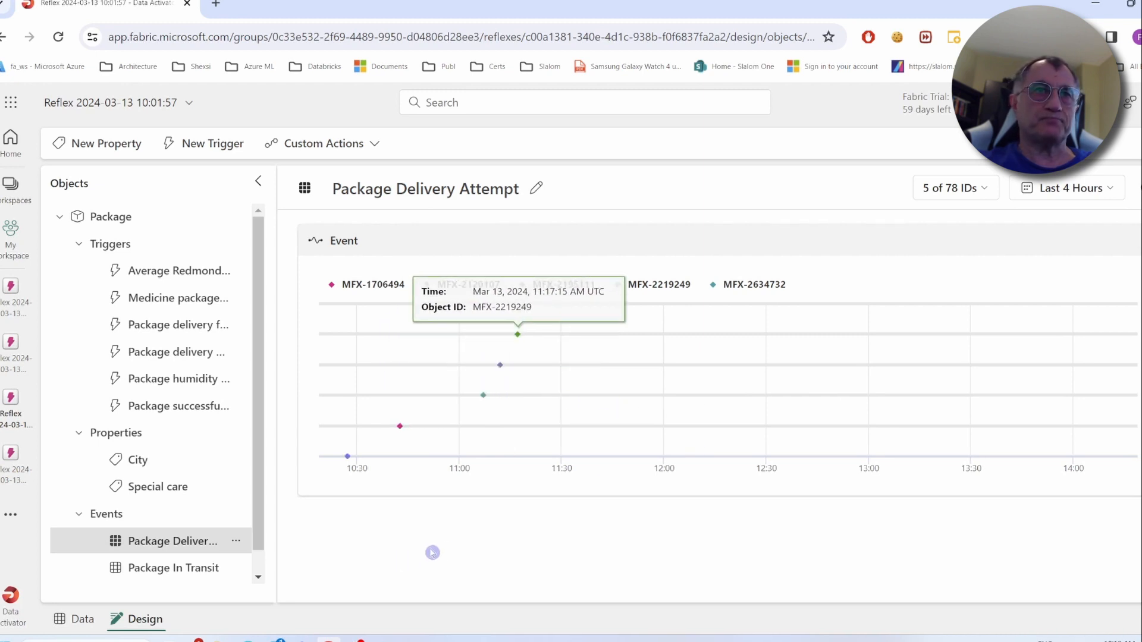
scroll(259, 537, "down", 1)
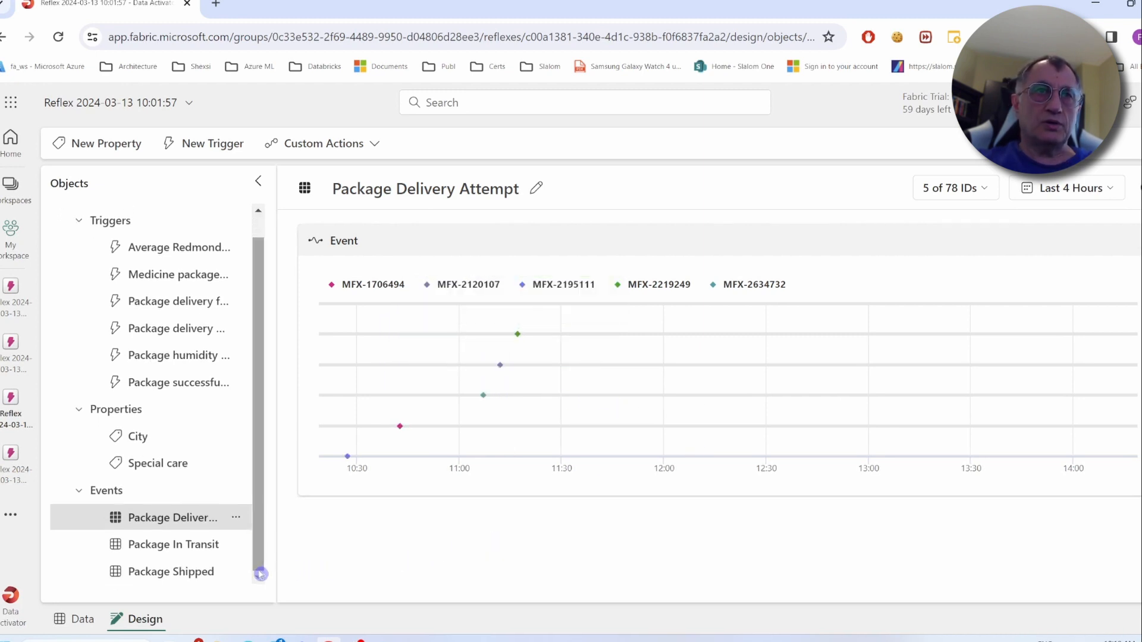
left_click(157, 549)
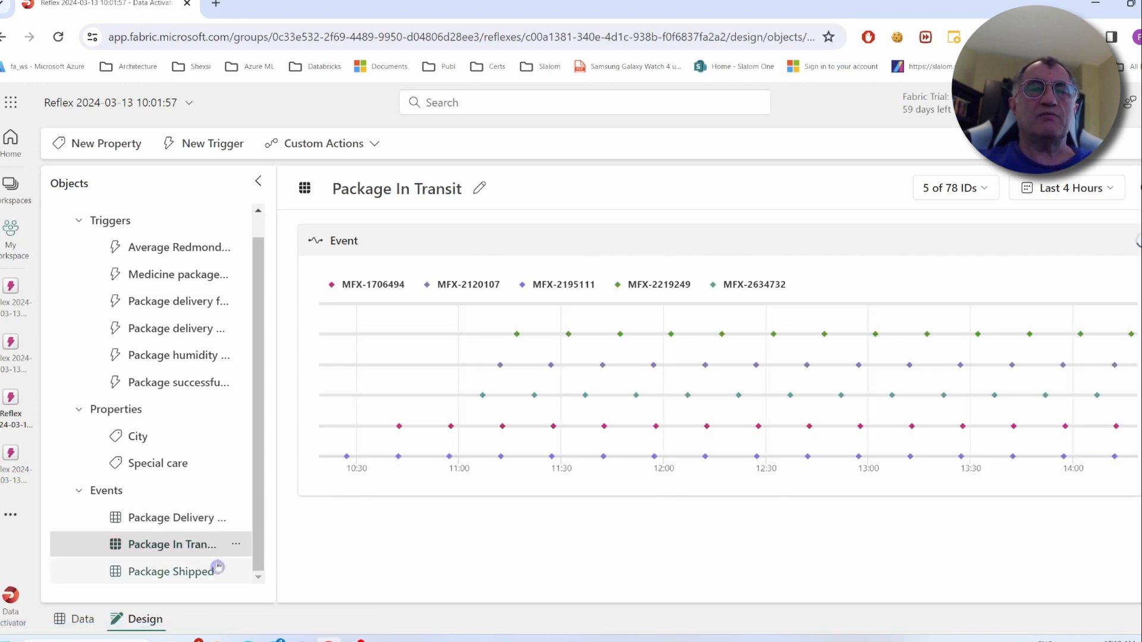
left_click(185, 576)
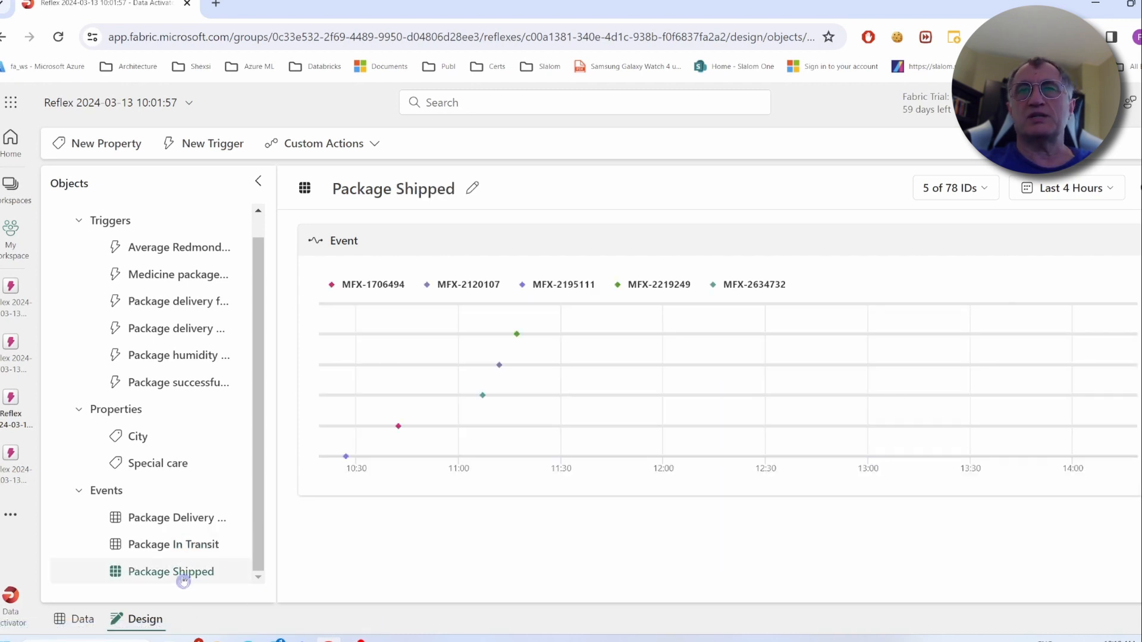
Review the Package object's City and Special care properties, inspecting a data point on the City timeline
scroll(119, 405, "up", 1)
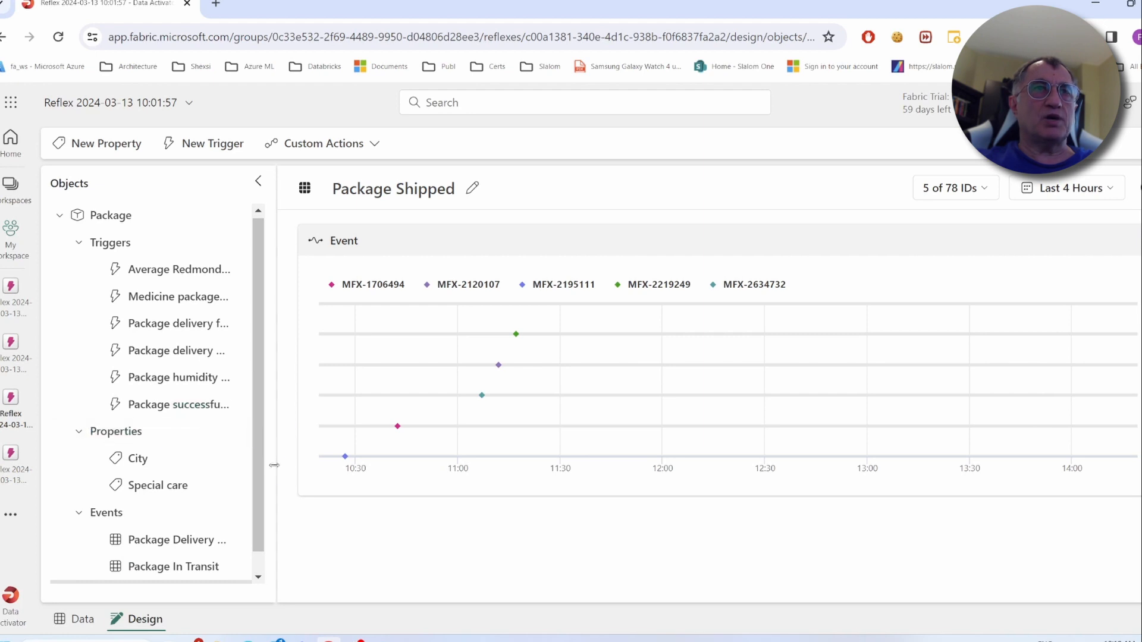
left_click(138, 460)
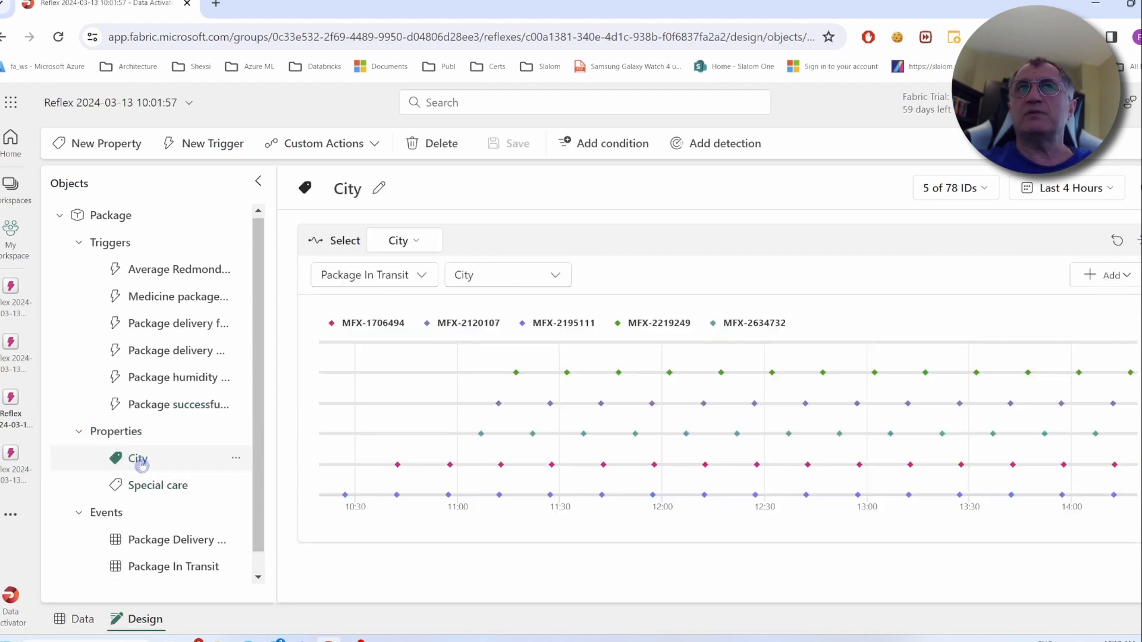
mouse_move(602, 405)
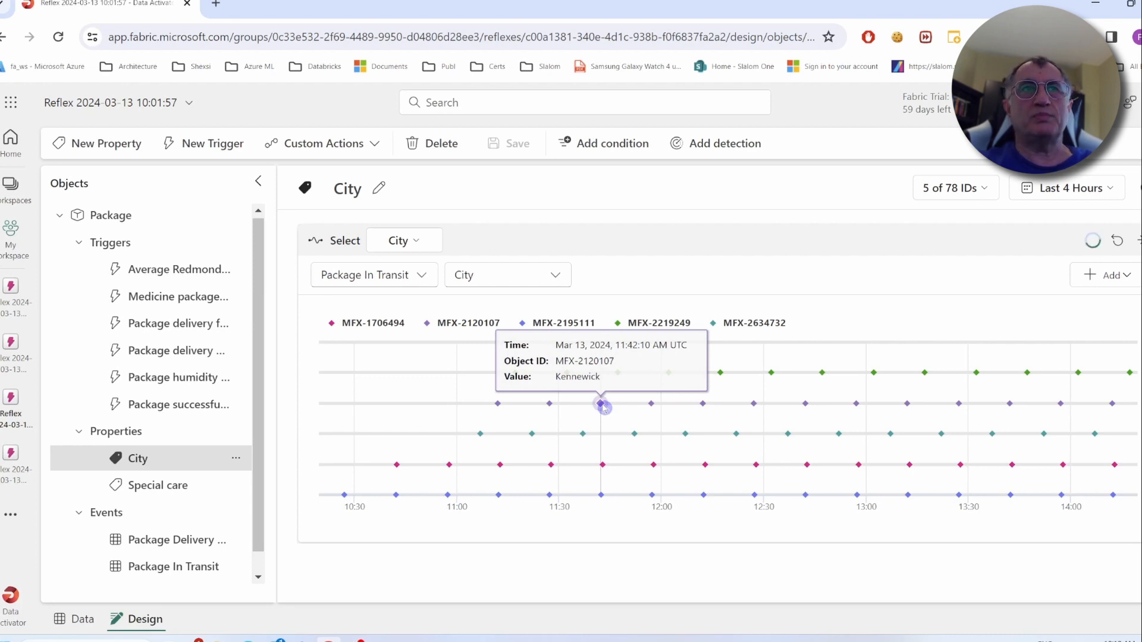
left_click(157, 485)
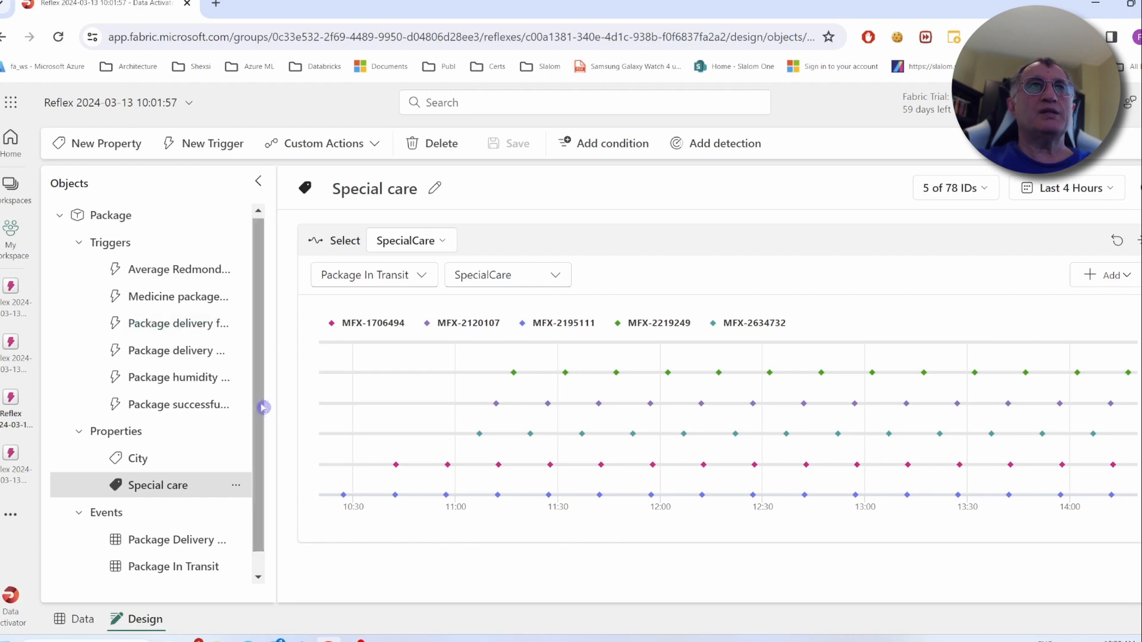
Review the select, detect and act settings of the Average Redmond delivery time above target trigger
left_click(146, 271)
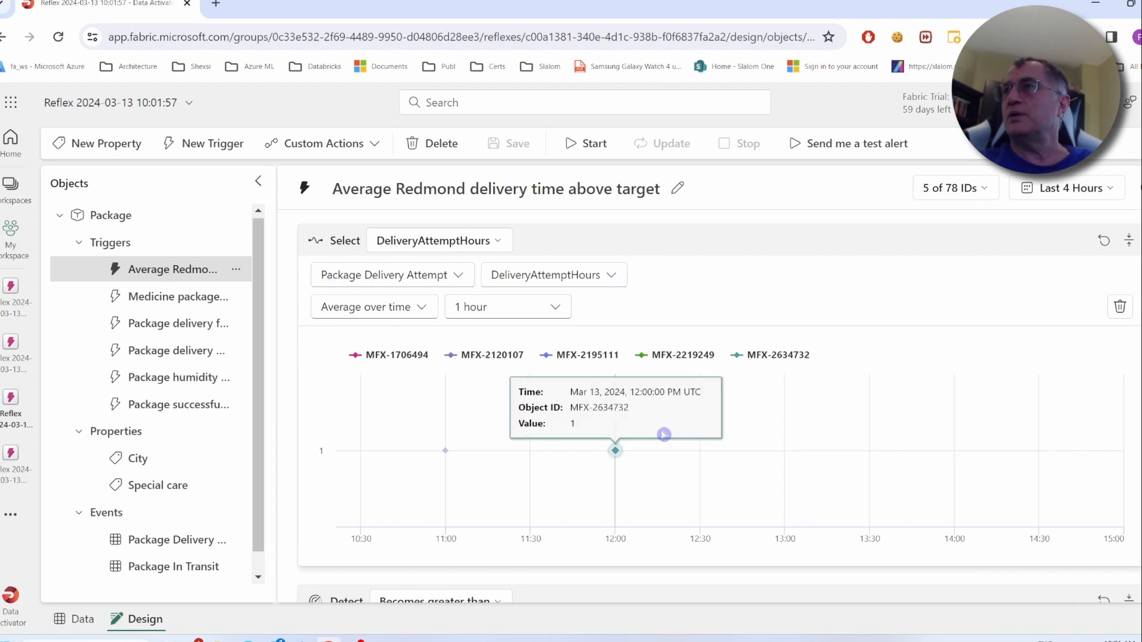
scroll(693, 460, "down", 4)
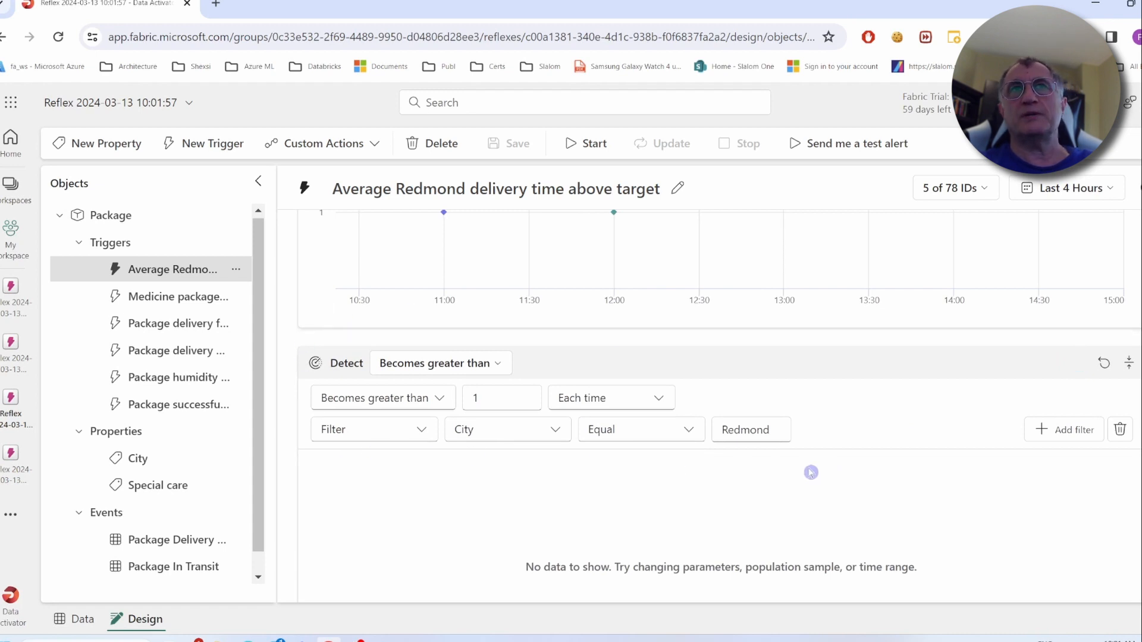
scroll(773, 446, "down", 5)
scroll(773, 446, "down", 3)
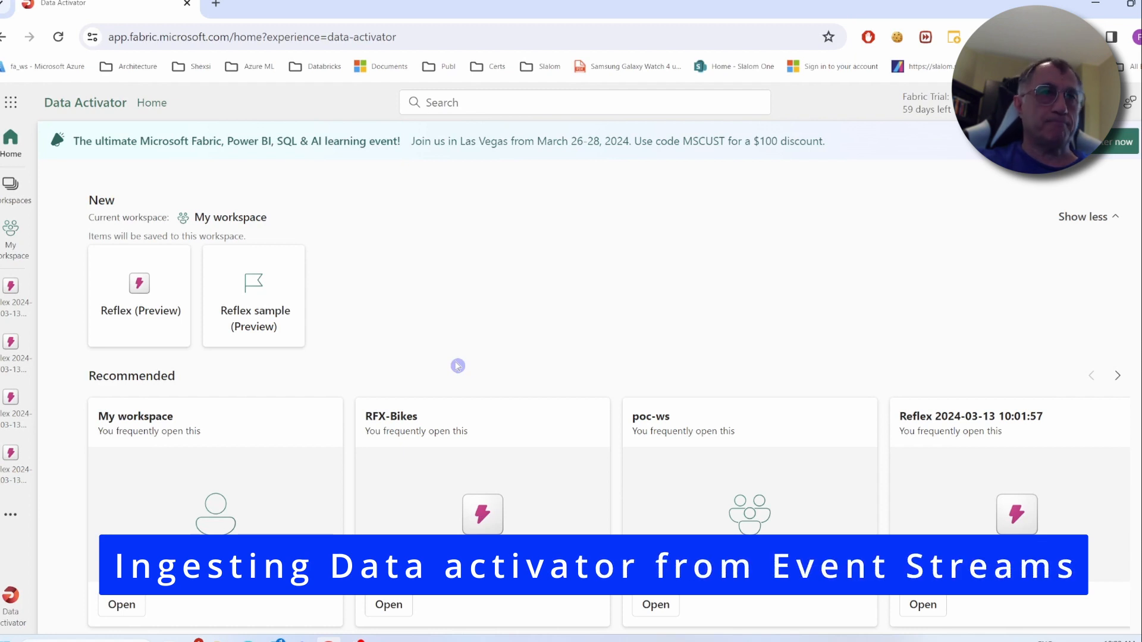
Switch to the Real-Time Analytics experience and create an eventstream named ES-Bikes-Sample-RFX
left_click(12, 596)
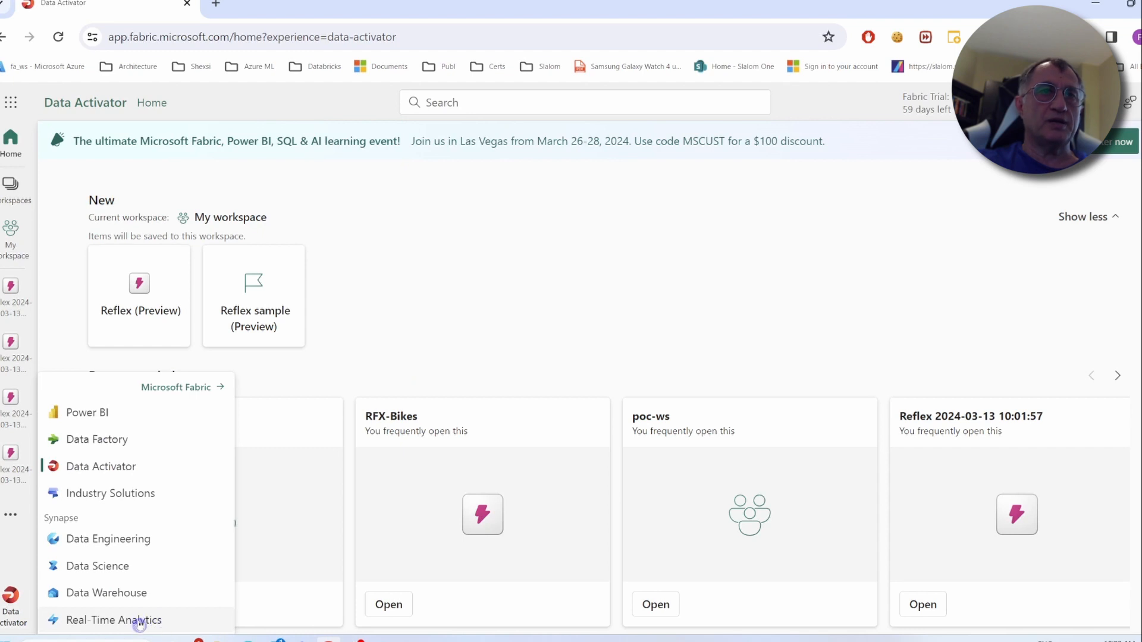
left_click(143, 623)
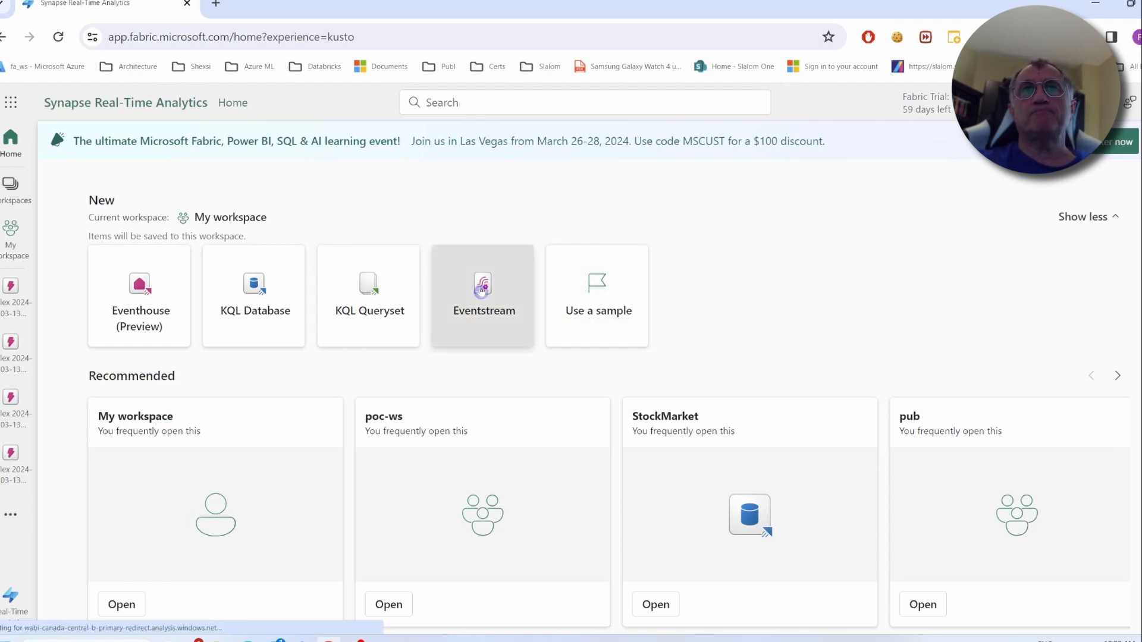
left_click(476, 304)
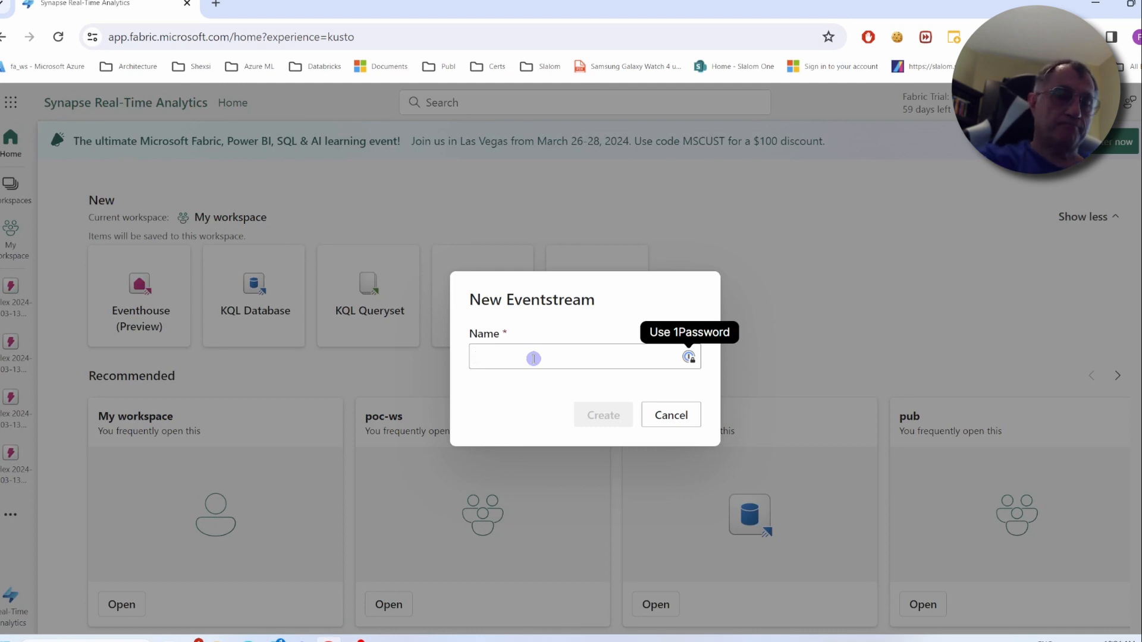
type("ES-Bikes")
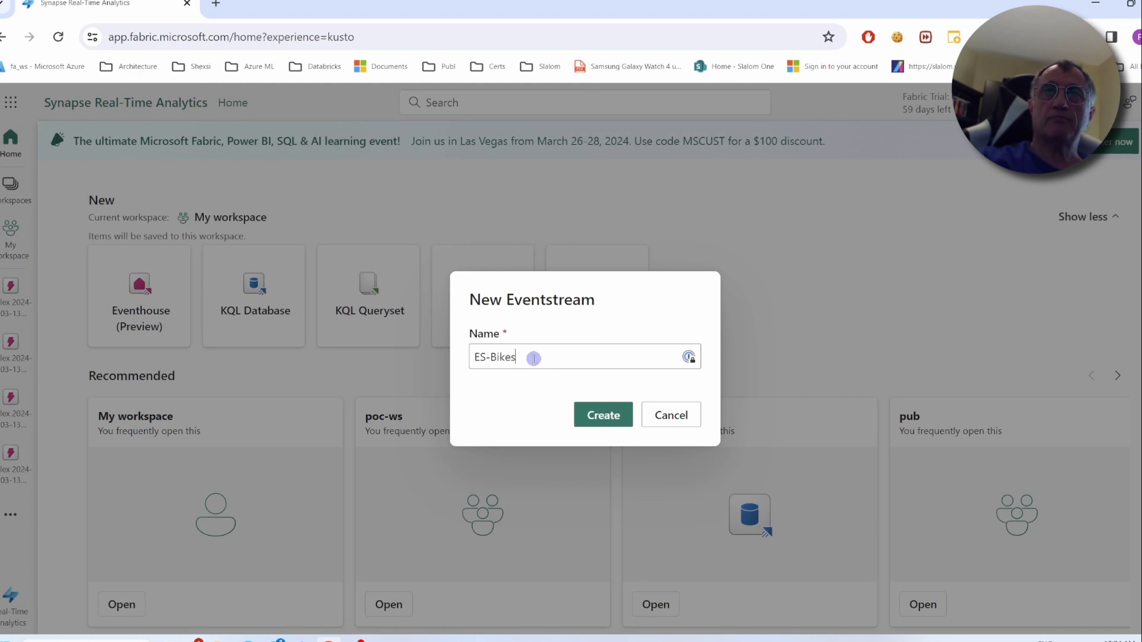
type("-Sample-RFX")
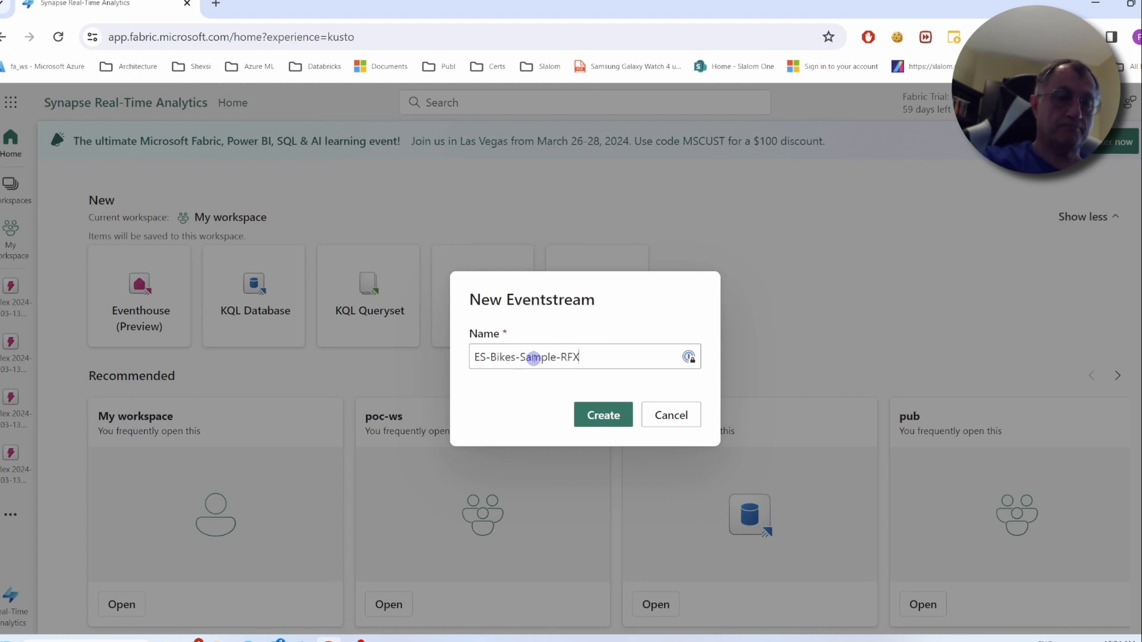
left_click(622, 426)
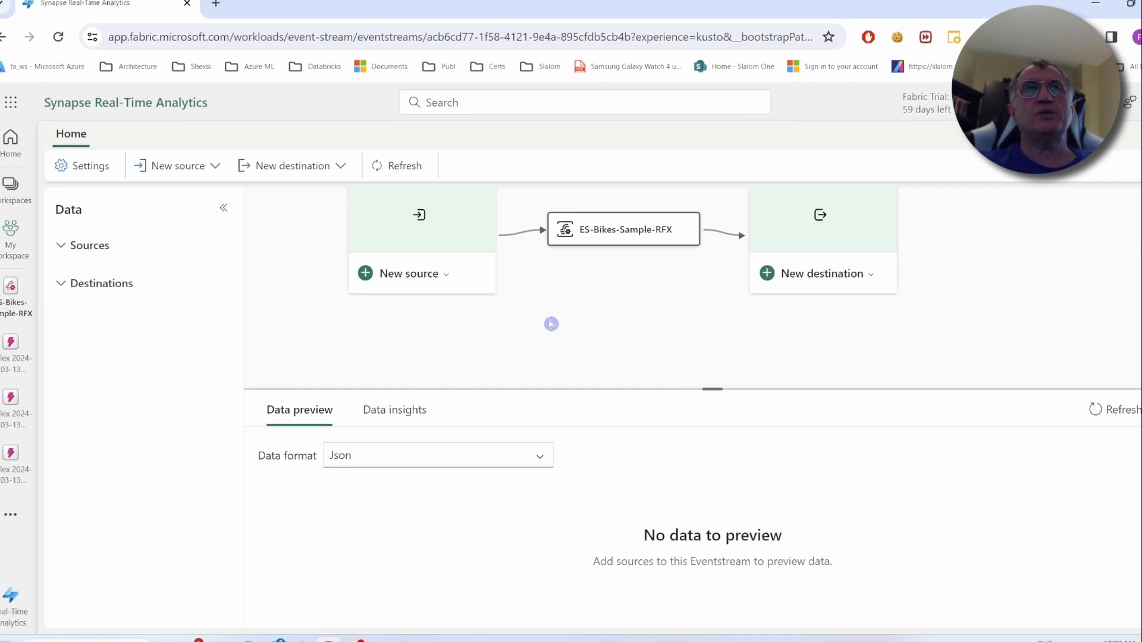
Add a sample data source named BKS to the eventstream, using the Bicycles (Reflex compatible) dataset
left_click_drag(551, 324, 557, 346)
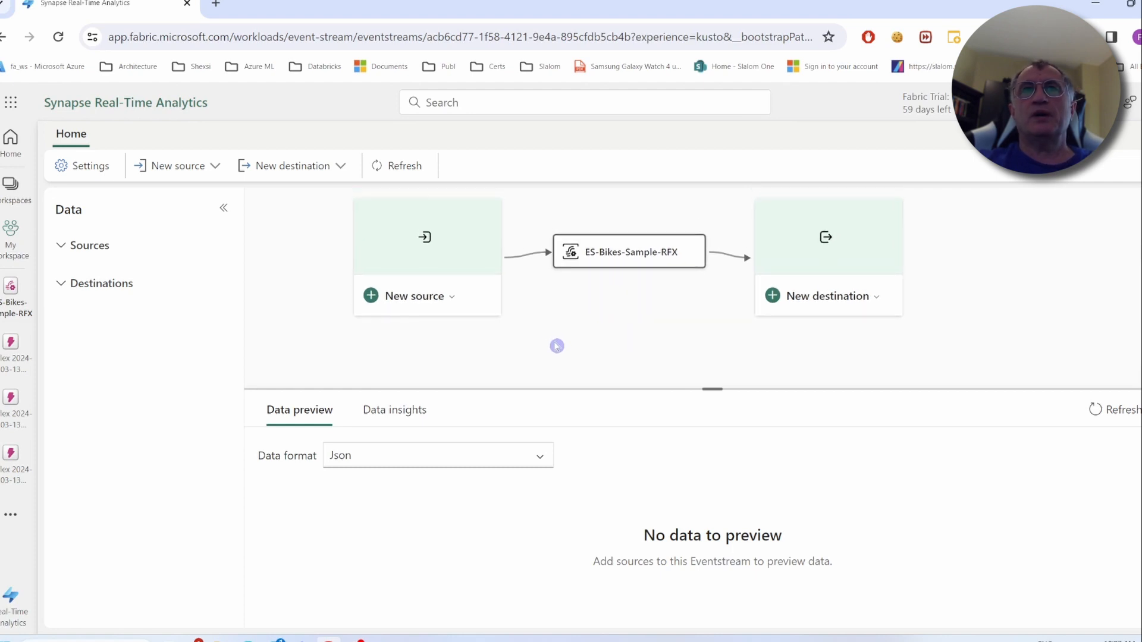
left_click(370, 296)
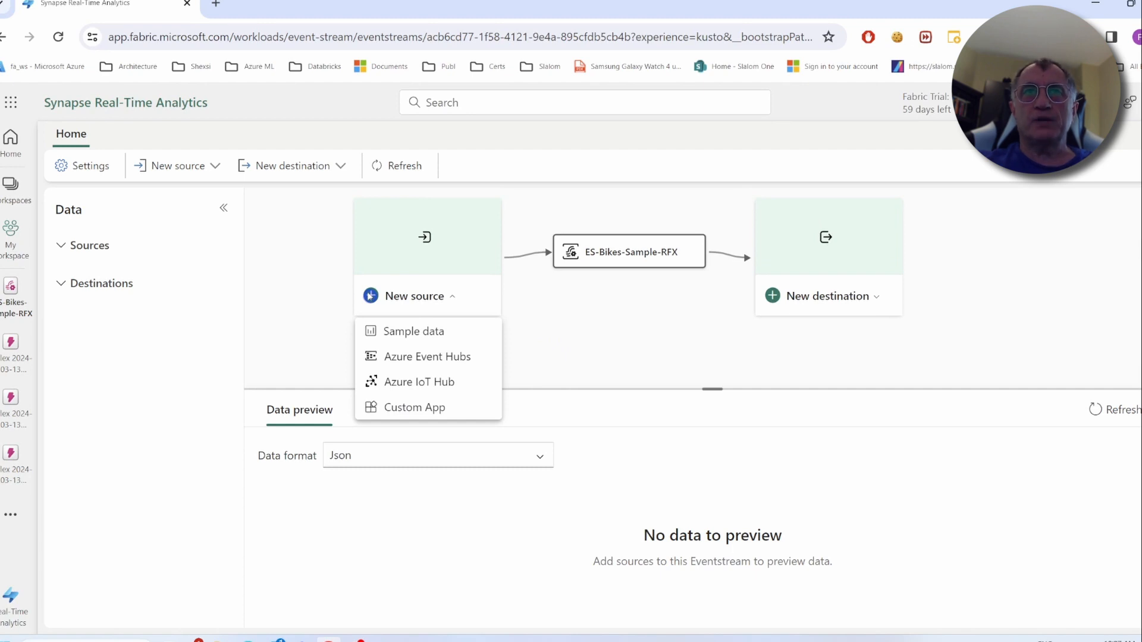
left_click(450, 341)
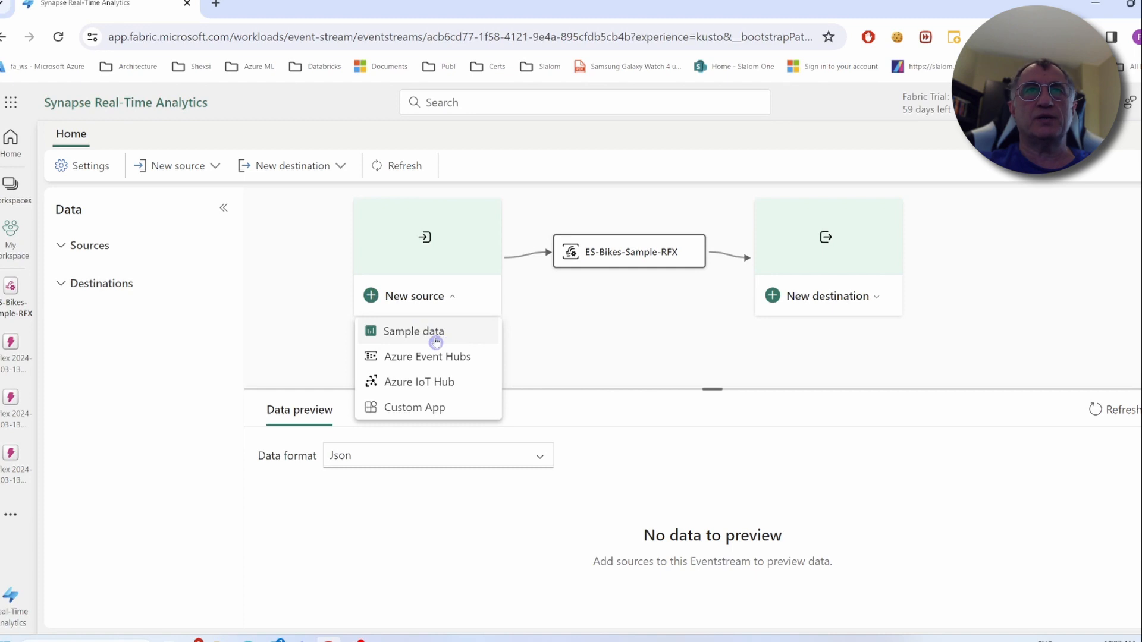
left_click(404, 335)
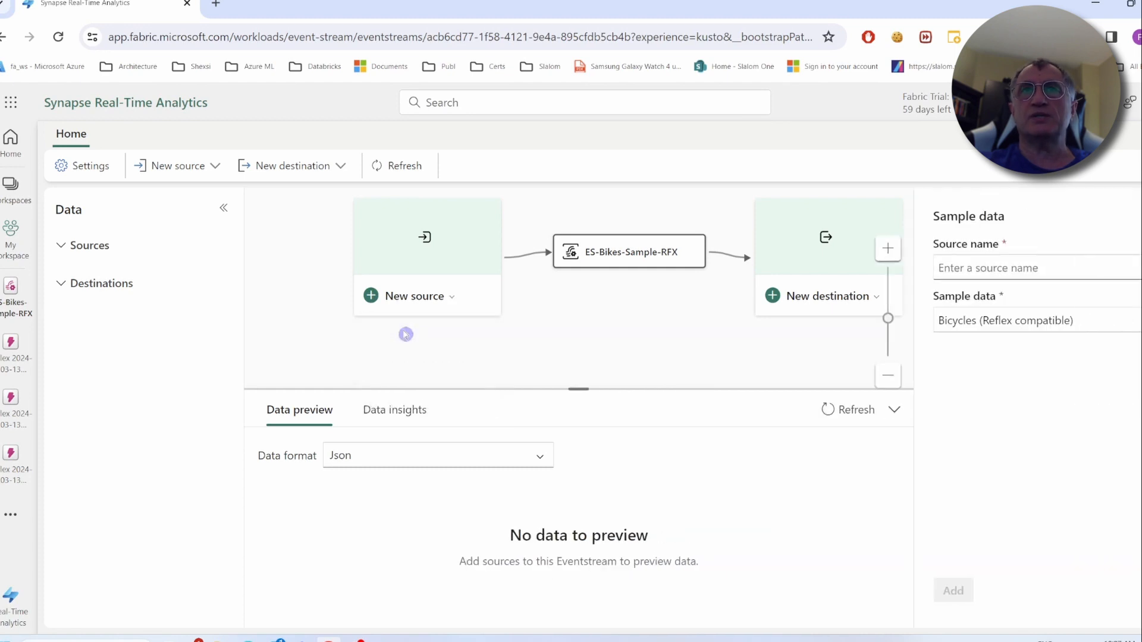
left_click(982, 271)
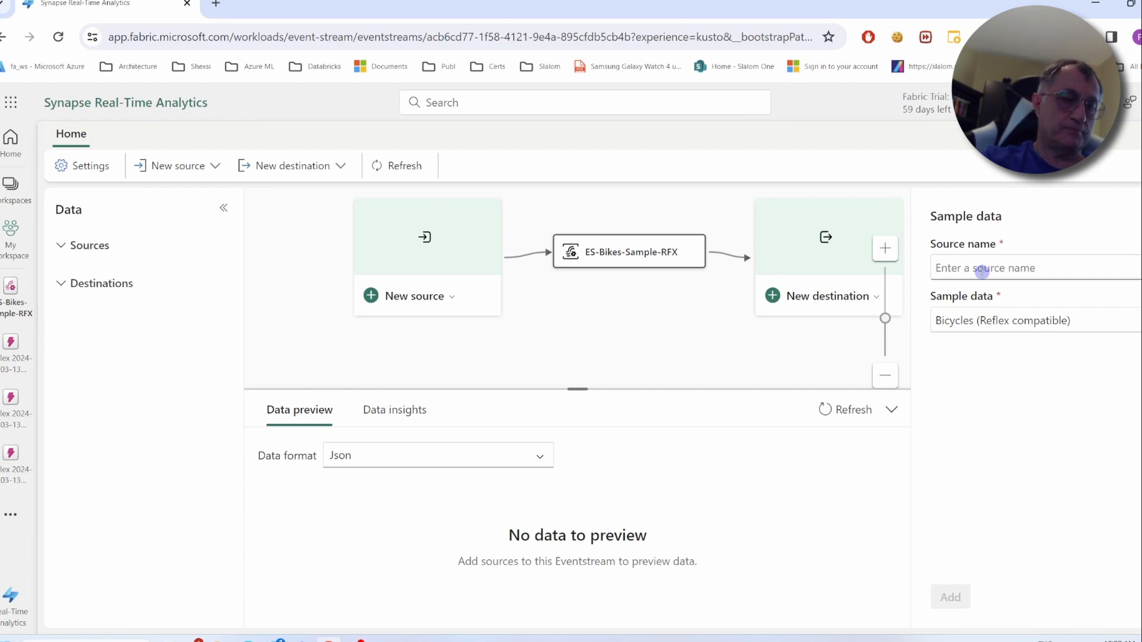
type("BKS")
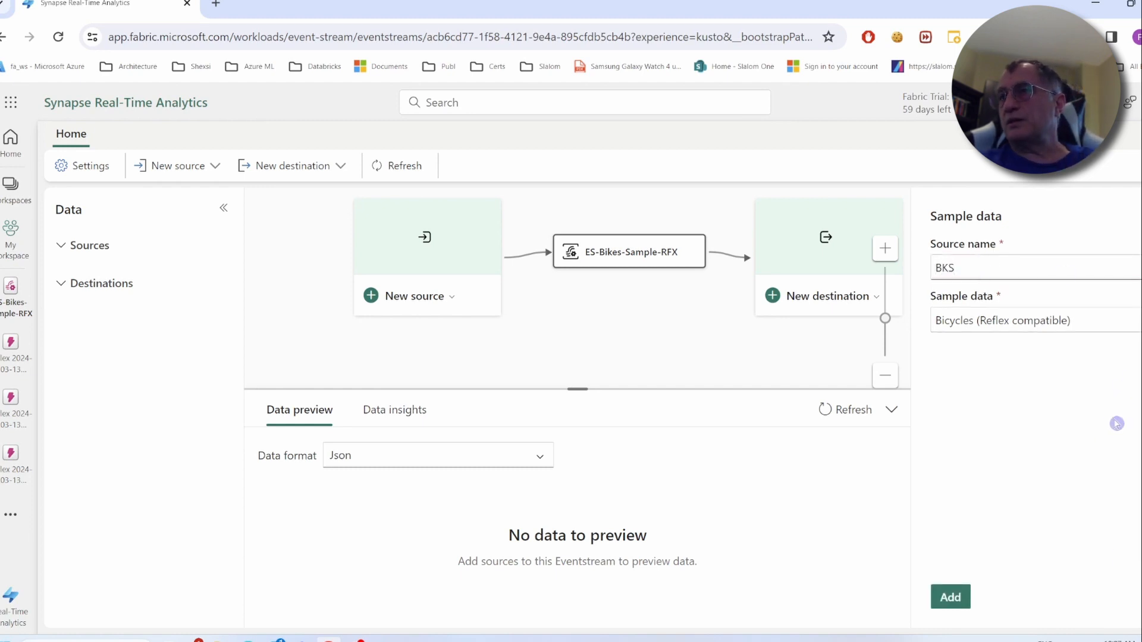
left_click(1139, 326)
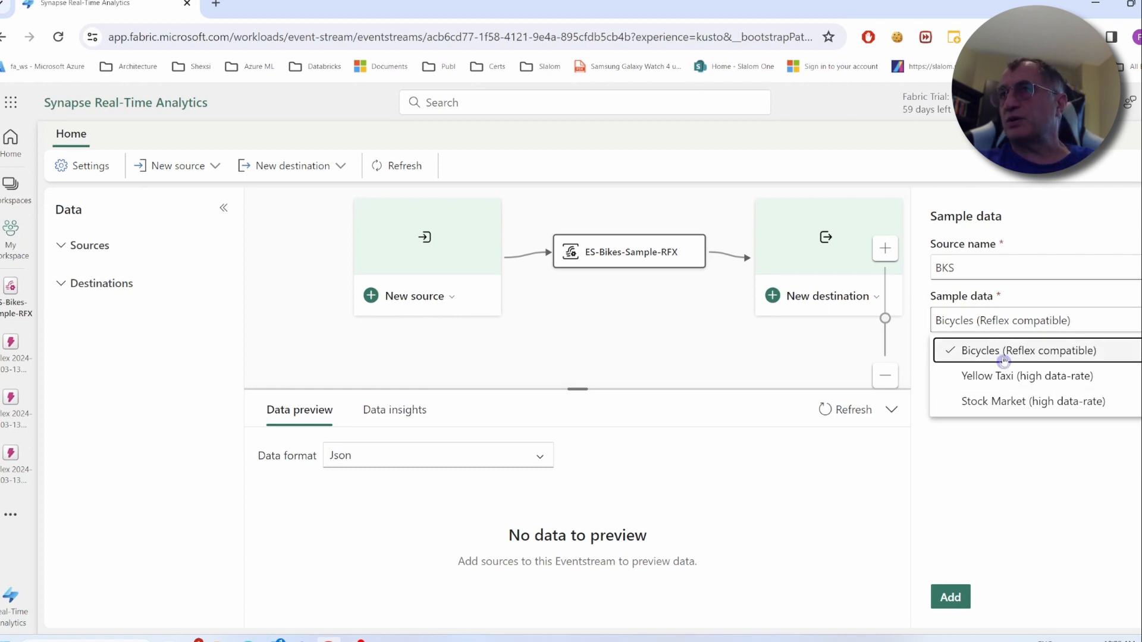
left_click(1058, 357)
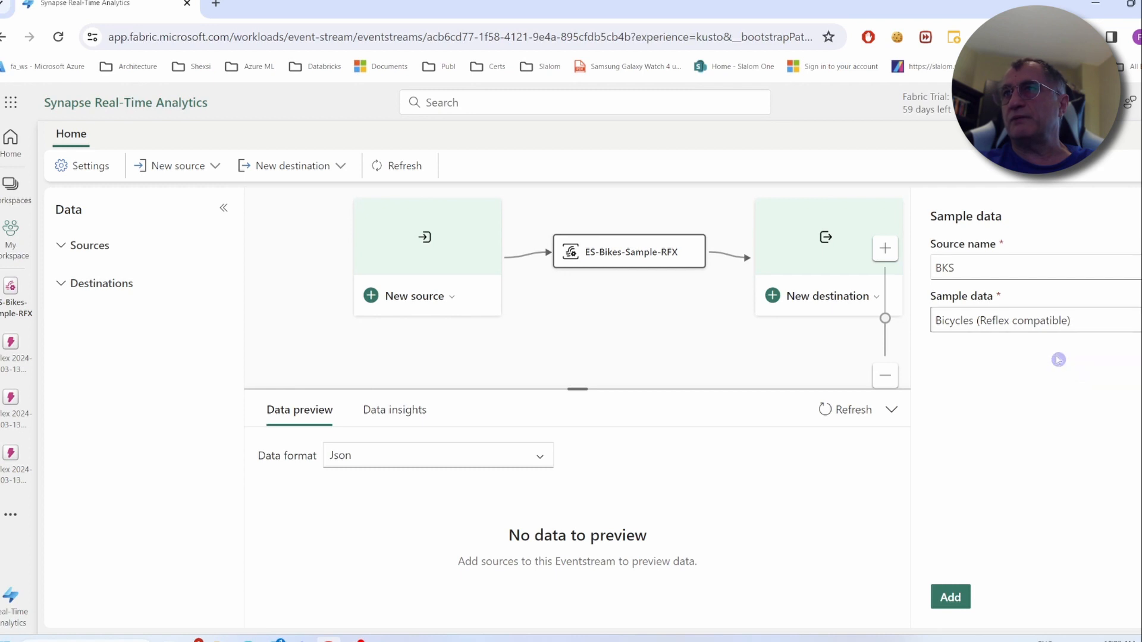
left_click(949, 596)
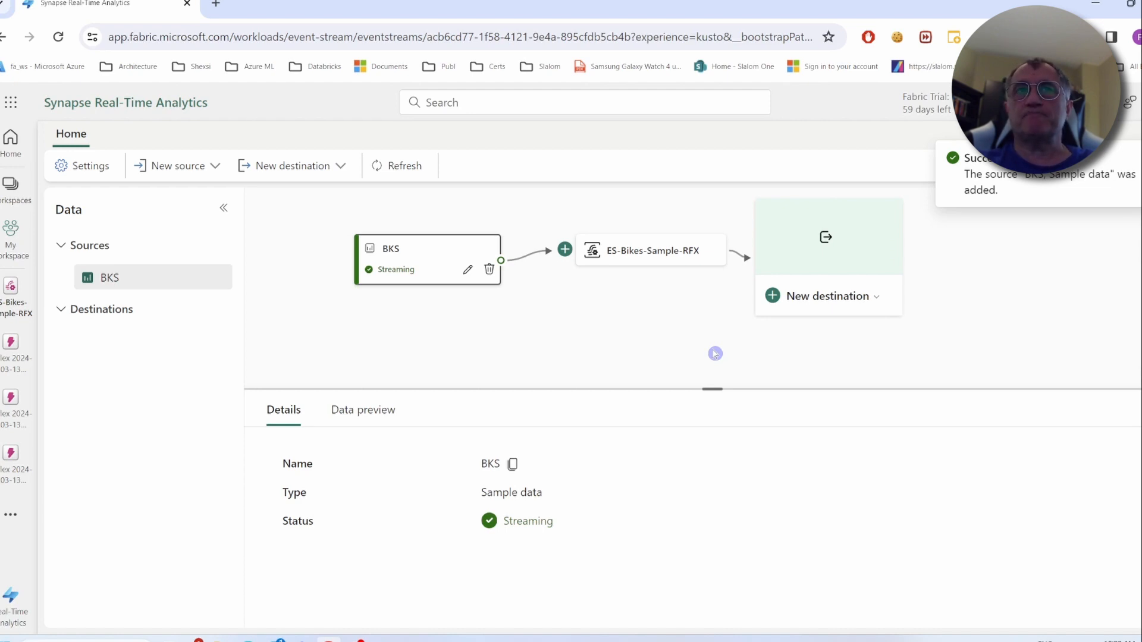
Start a Lakehouse destination named LHS for the eventstream, choosing My workspace and the learnLH lakehouse
left_click(774, 296)
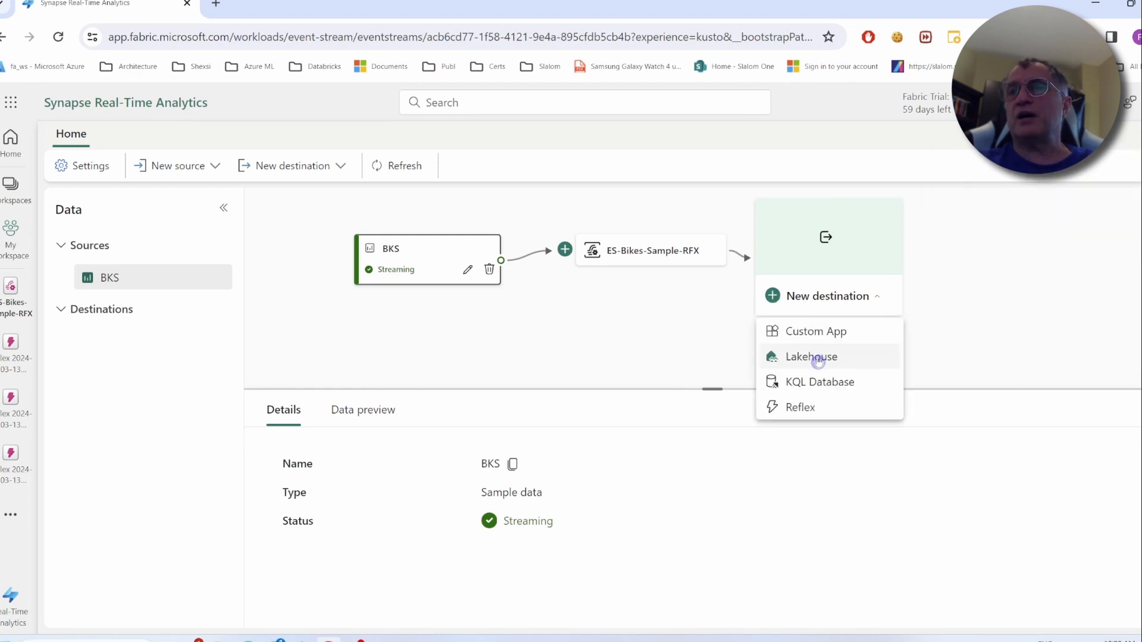
left_click(812, 356)
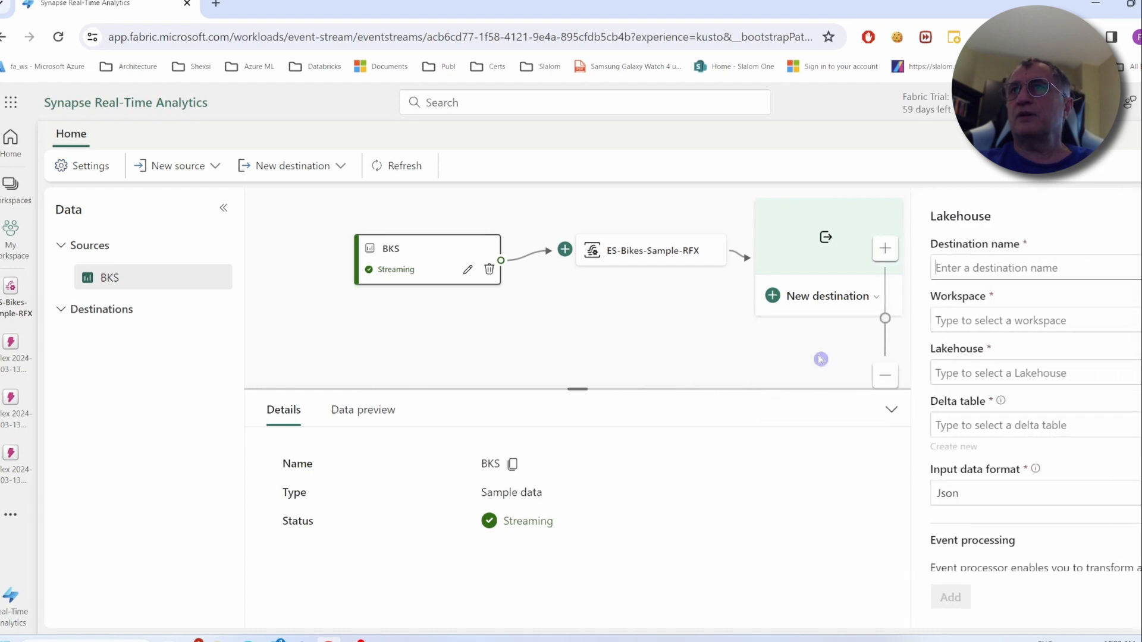
left_click(970, 268)
type("LHS")
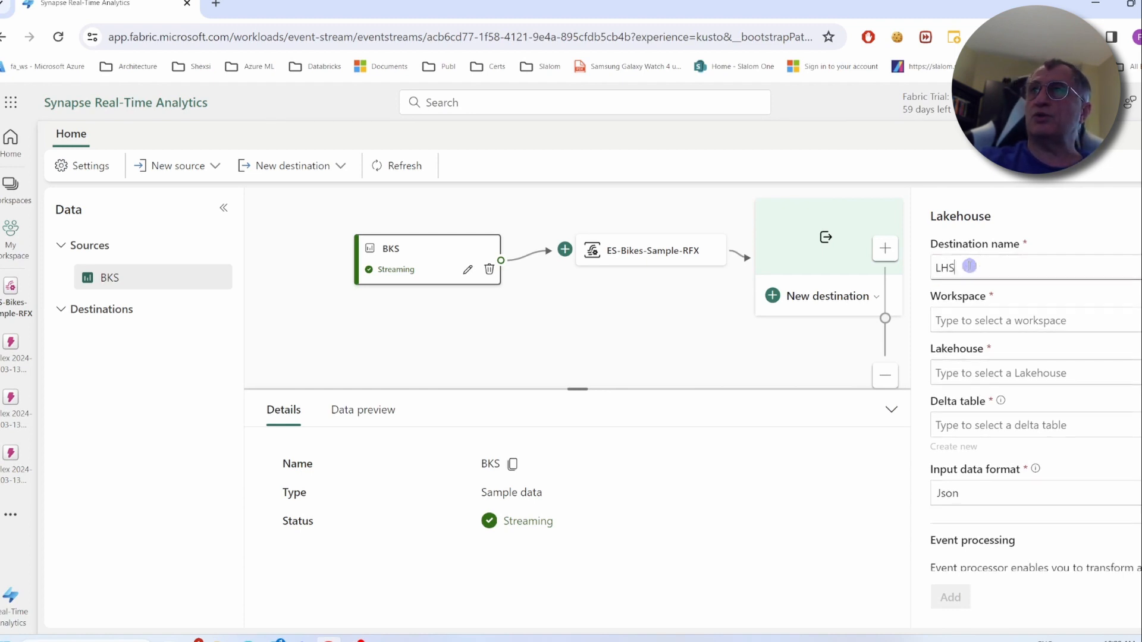
left_click(996, 319)
left_click(1011, 399)
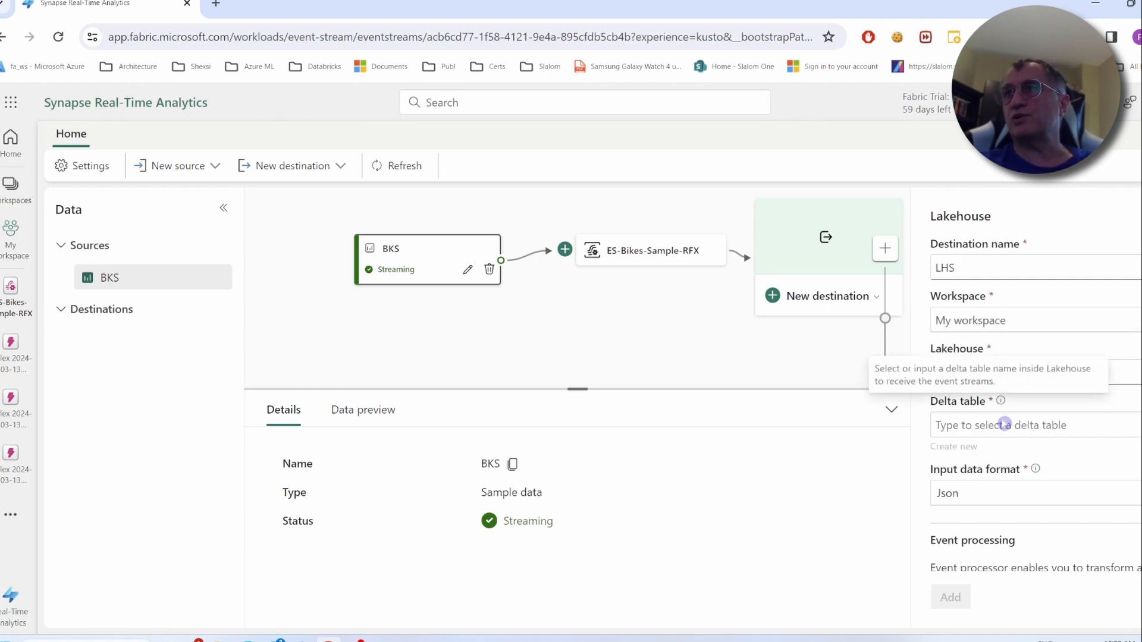
left_click(1101, 374)
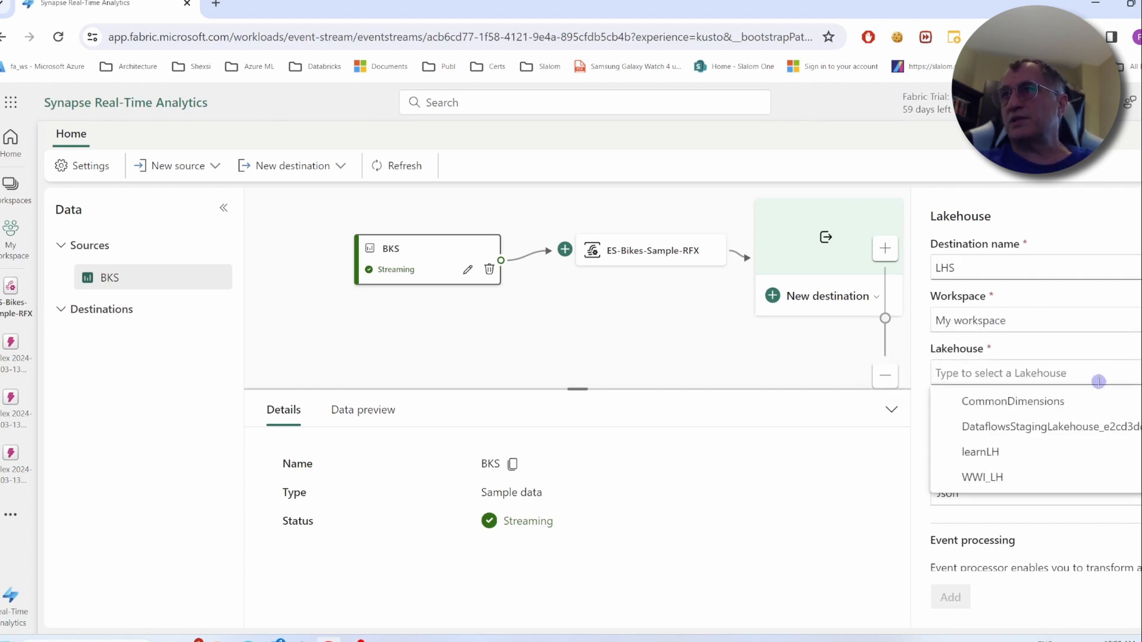
left_click(988, 453)
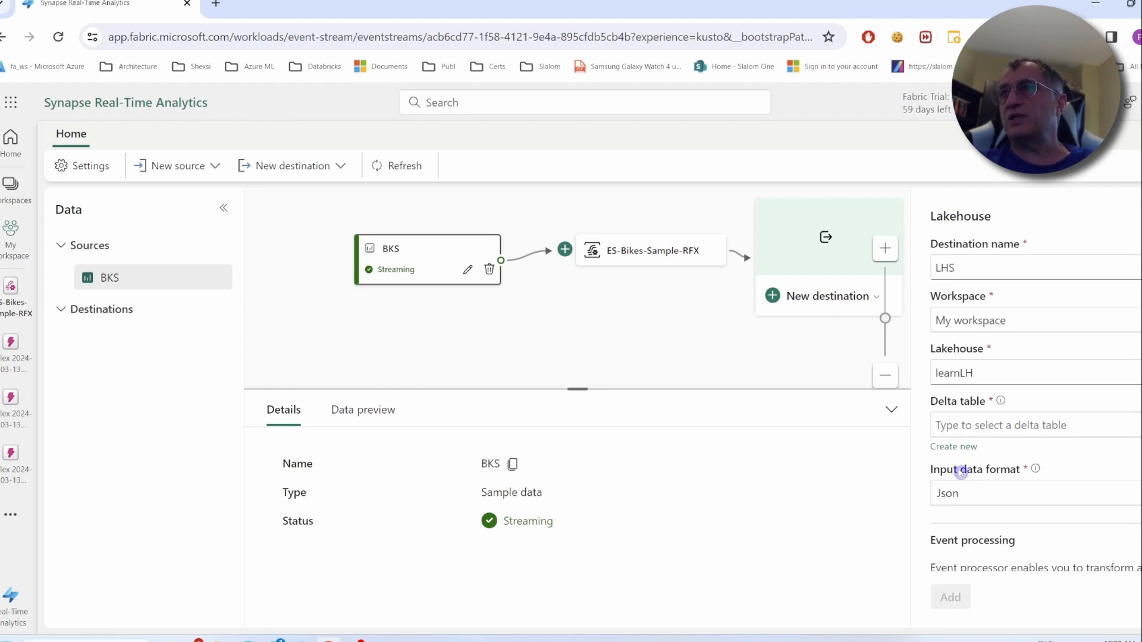
Create a new delta table named BikesSample for the LHS destination and add the destination to the eventstream
left_click(953, 448)
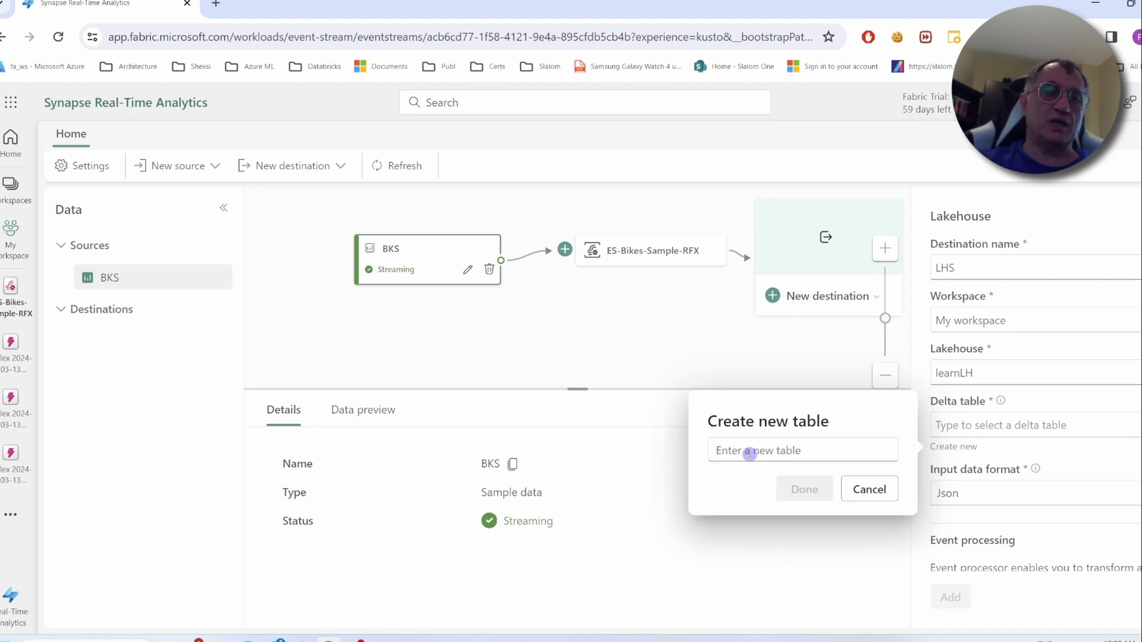
type("Bikes")
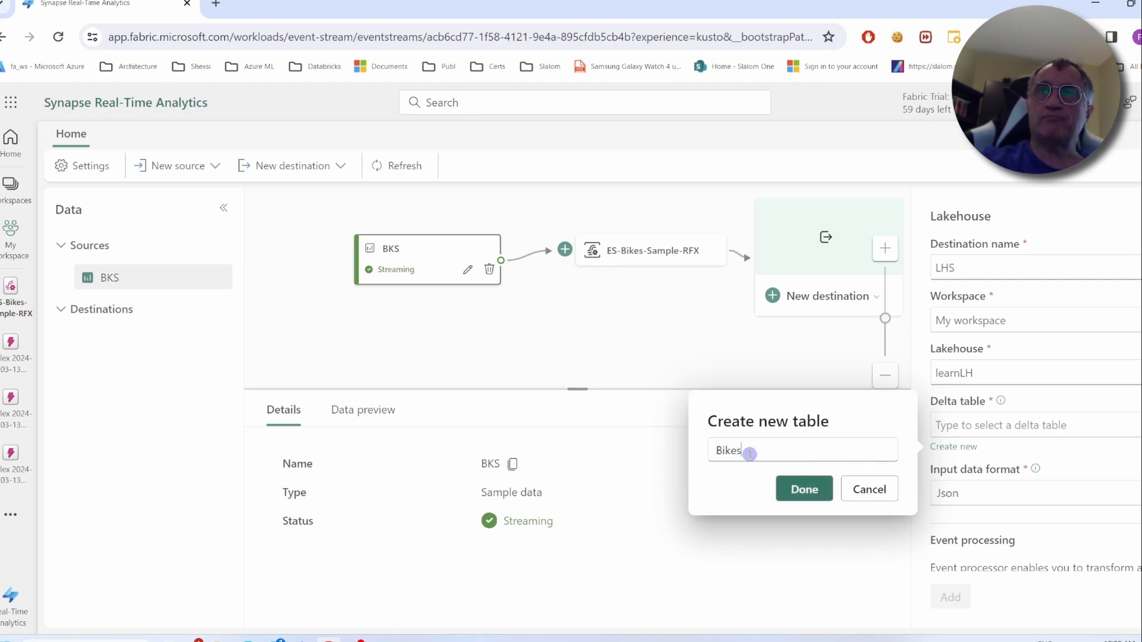
type("Sample")
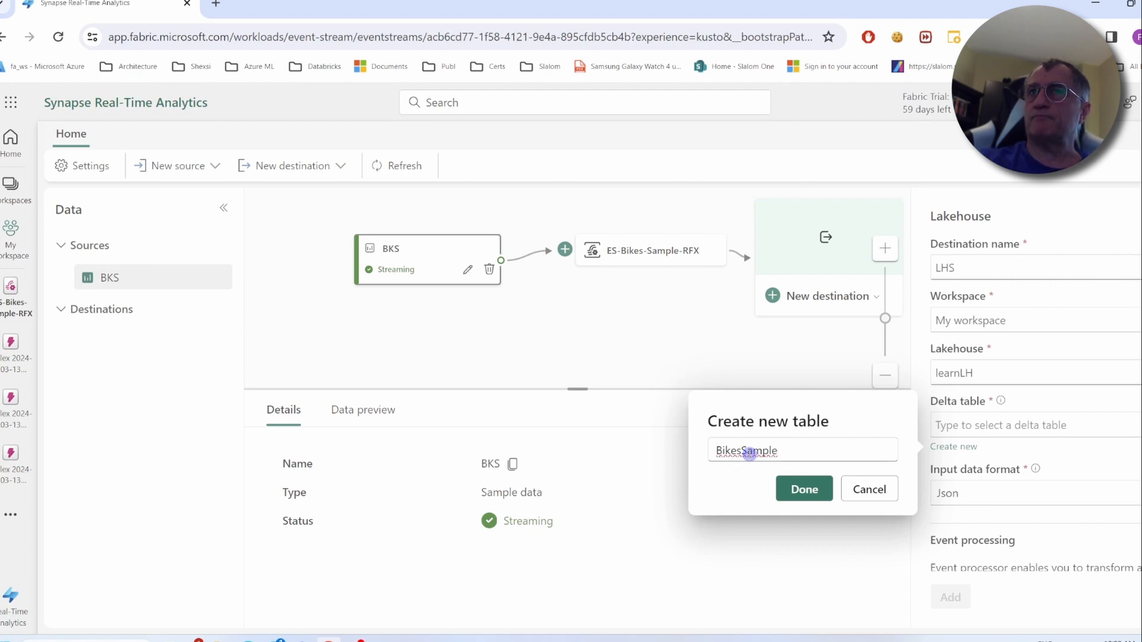
left_click(819, 493)
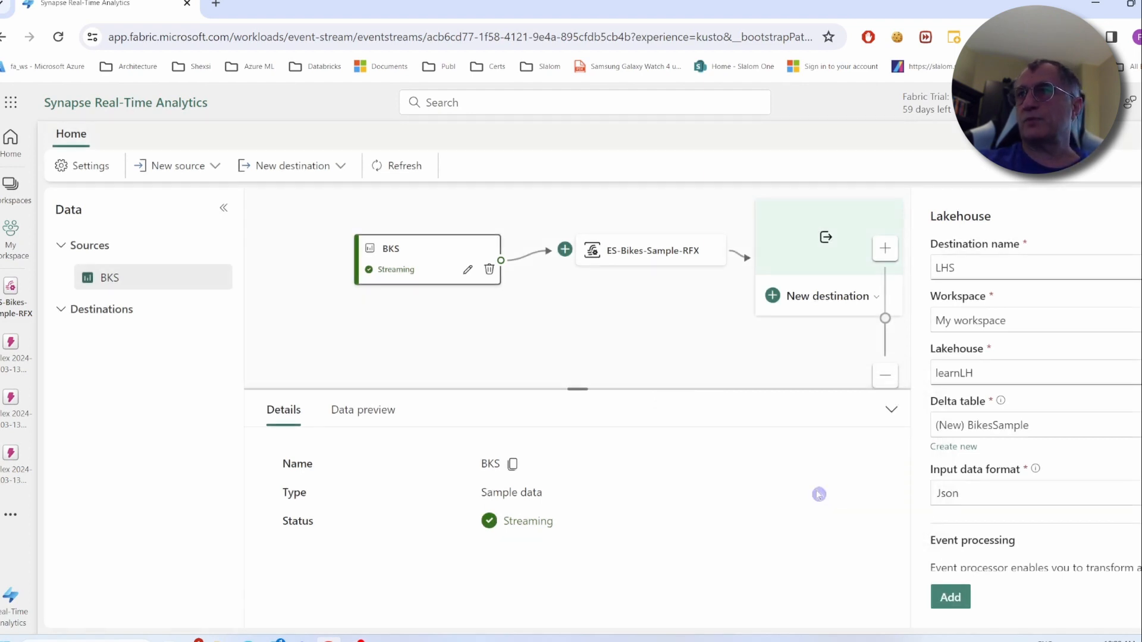
left_click(955, 601)
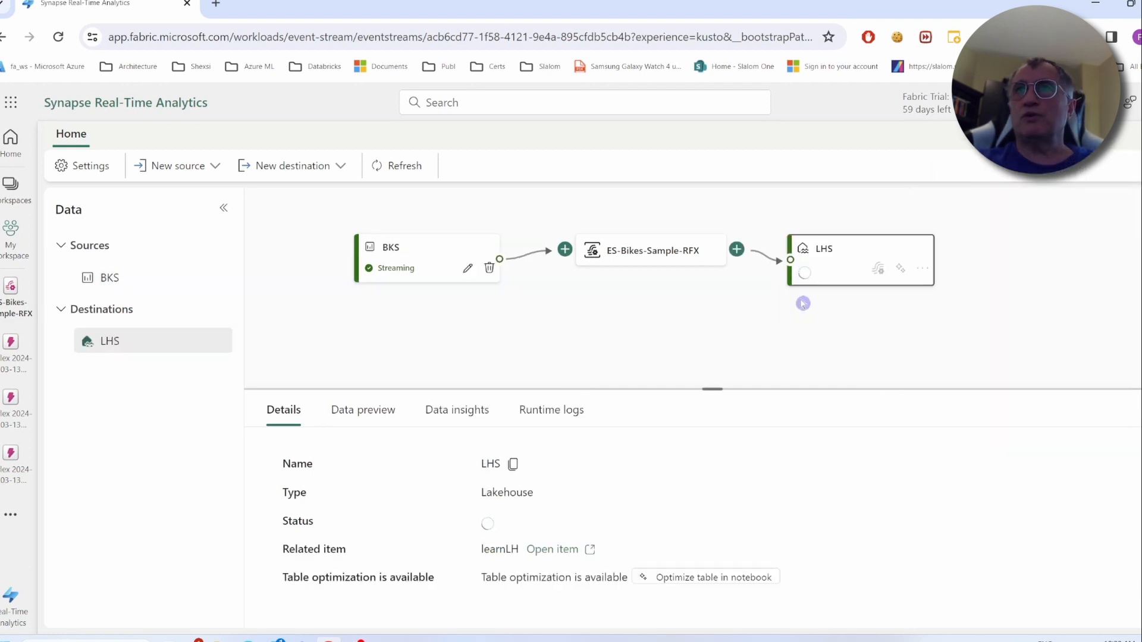
Start a second eventstream destination of type Reflex, named RFX, in My workspace
left_click(737, 250)
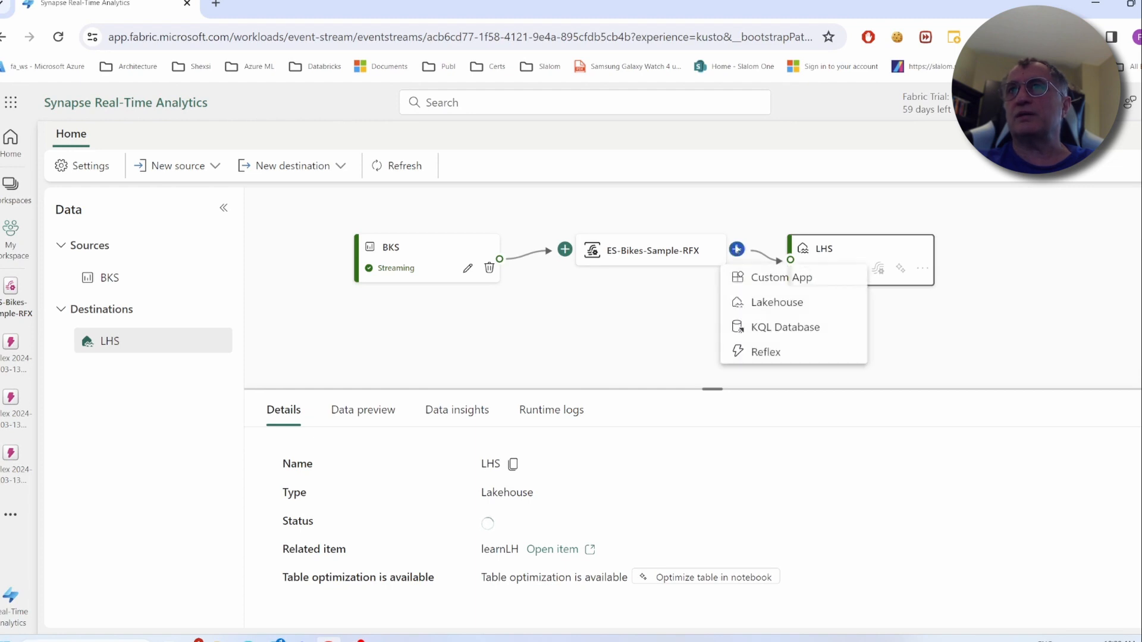
left_click(767, 355)
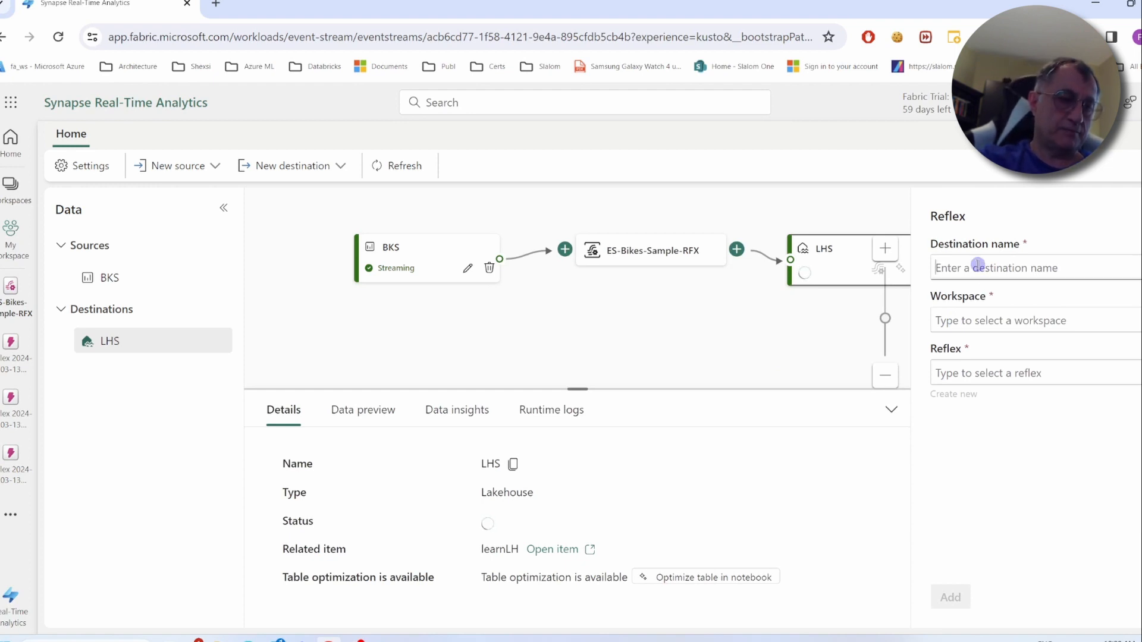
type("RFX")
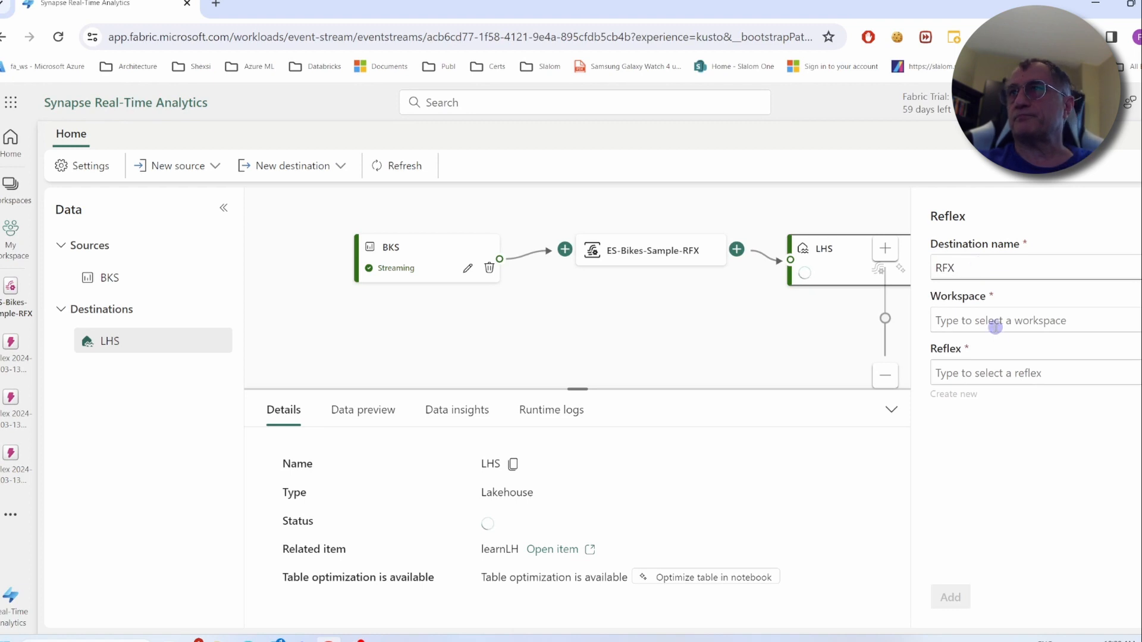
left_click(992, 321)
left_click(1019, 400)
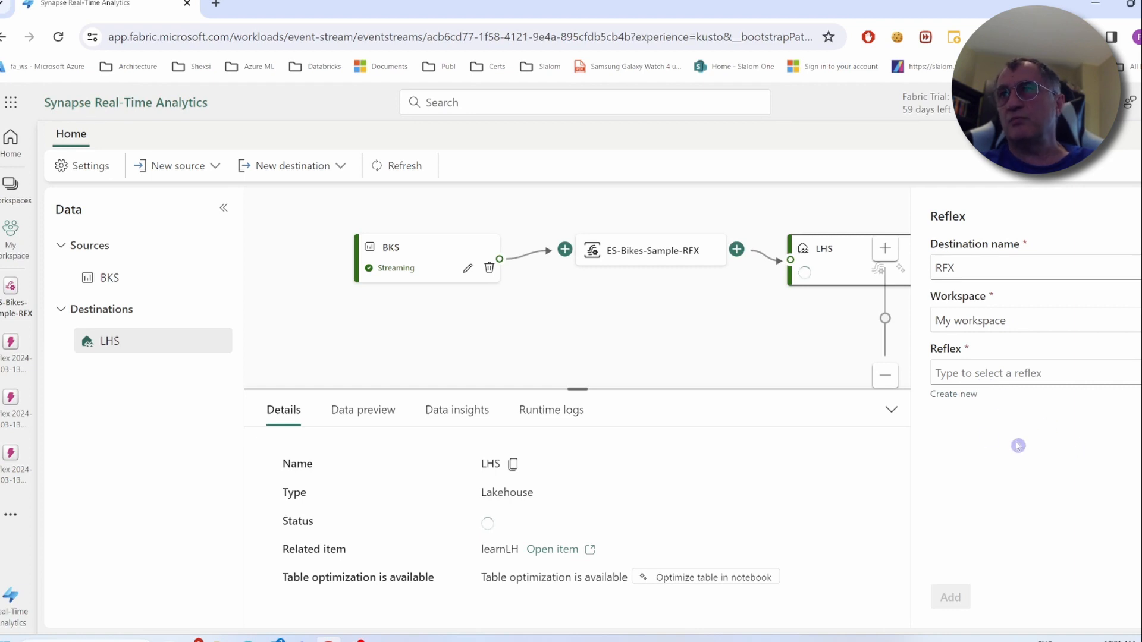
Create a new reflex named RFX-Bikes-New for the RFX destination and add the destination to the eventstream
left_click(952, 395)
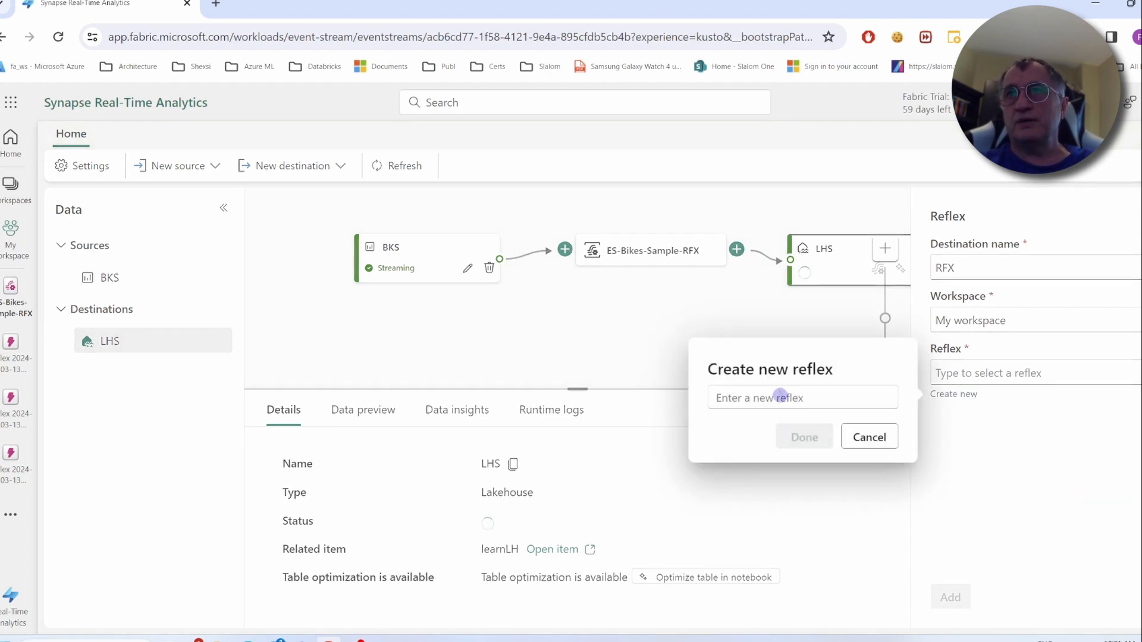
type("R")
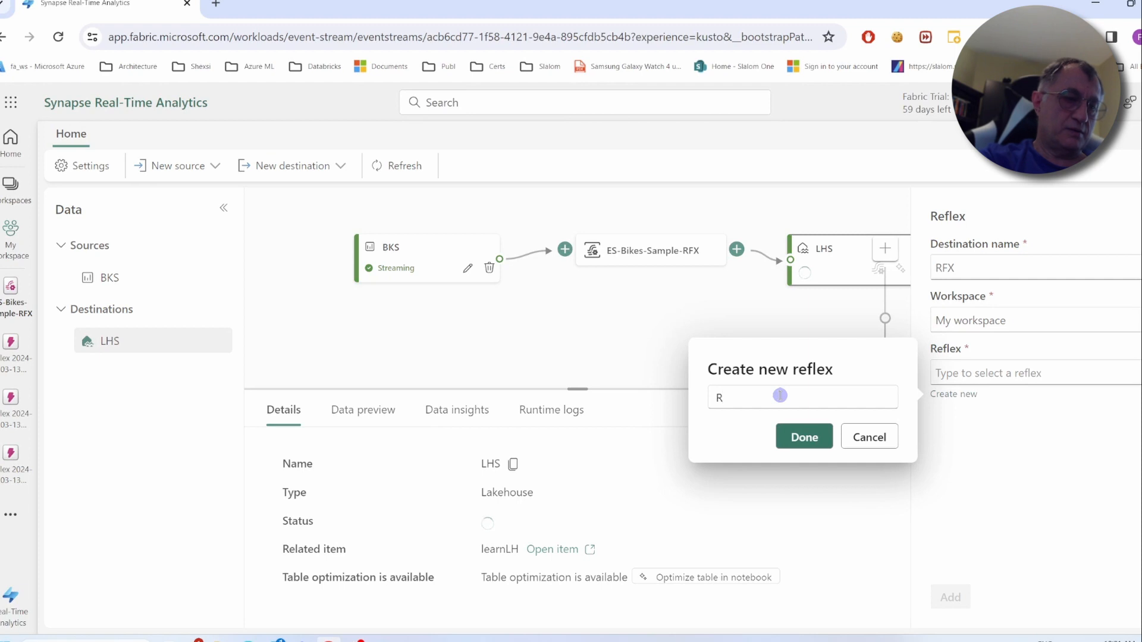
type("FX-Bikes")
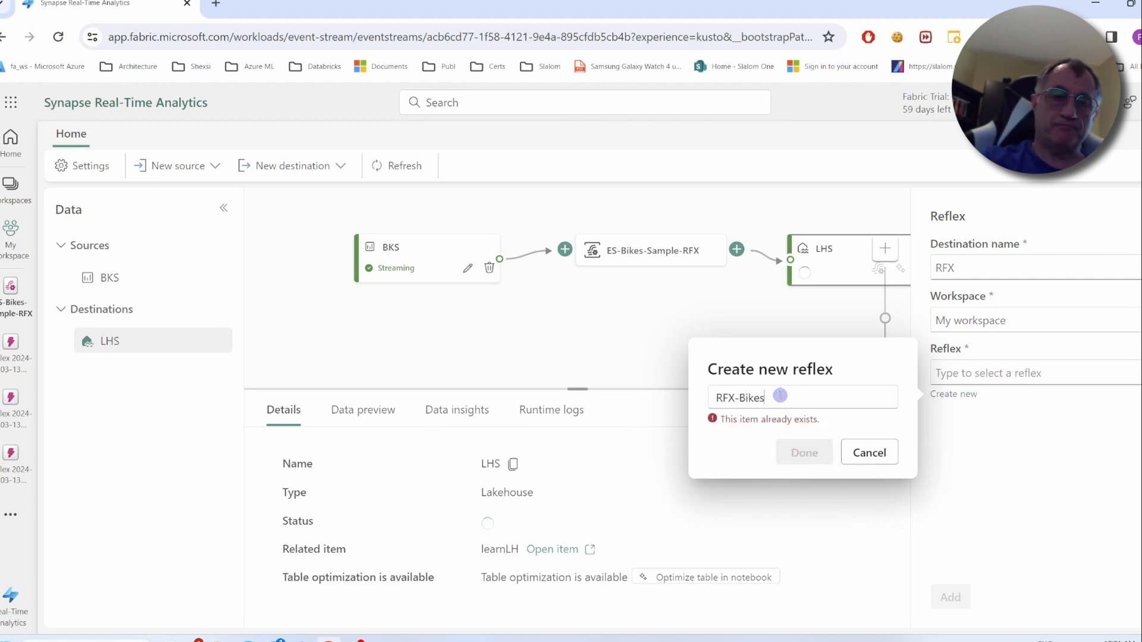
type("-New")
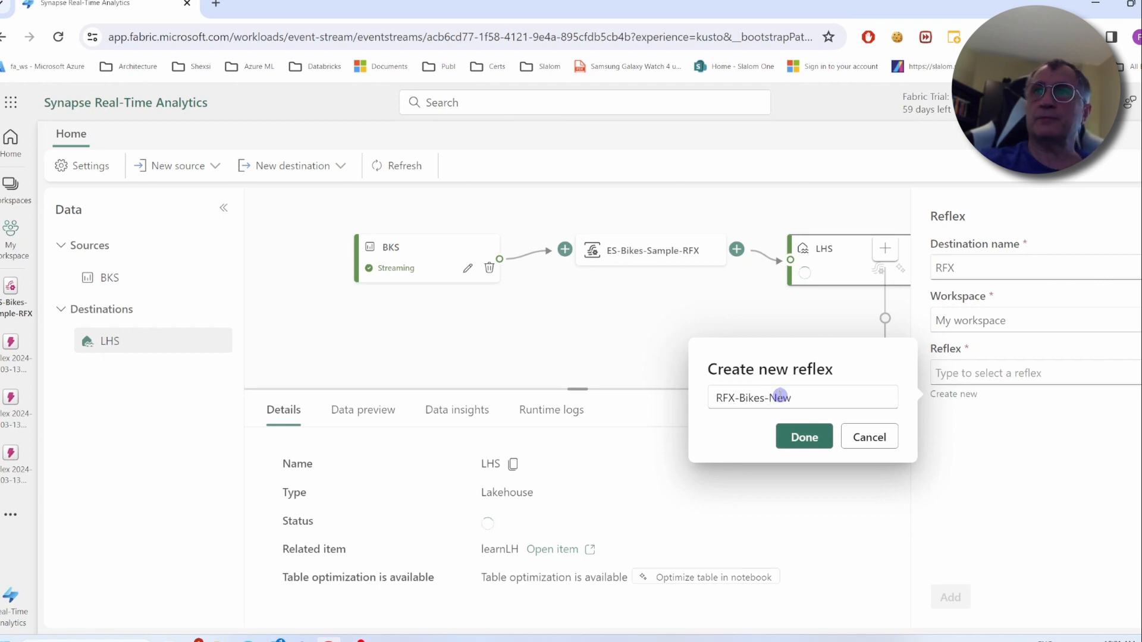
left_click(805, 437)
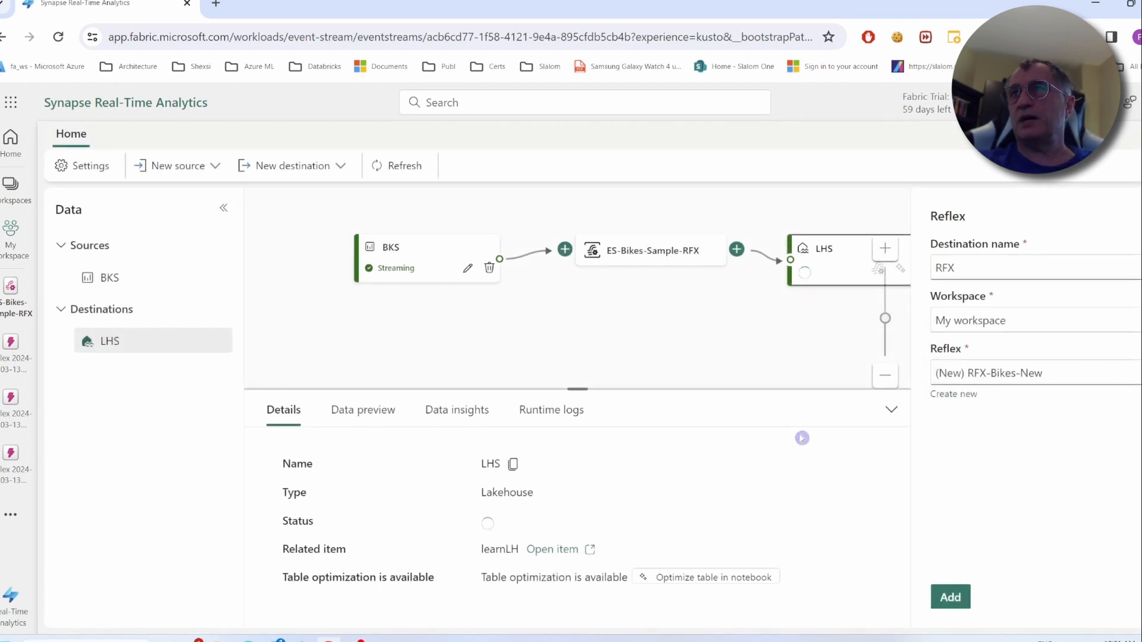
left_click(950, 596)
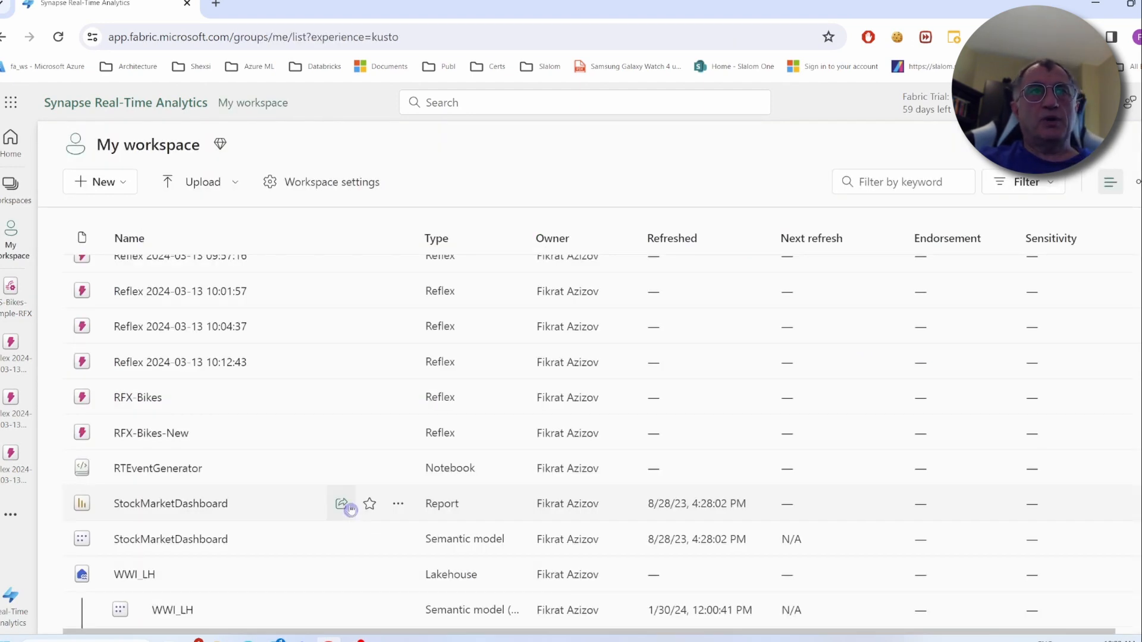
Open the RFX-Bikes-New reflex from My workspace and set its Event Count chart to Last Hour
left_click(165, 436)
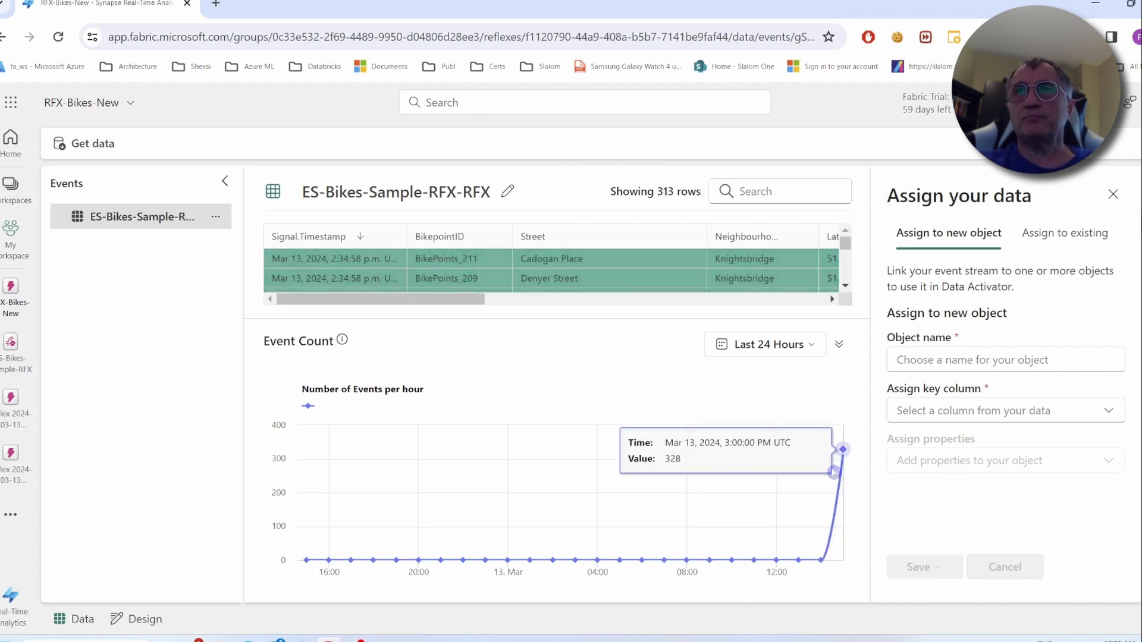
left_click(813, 351)
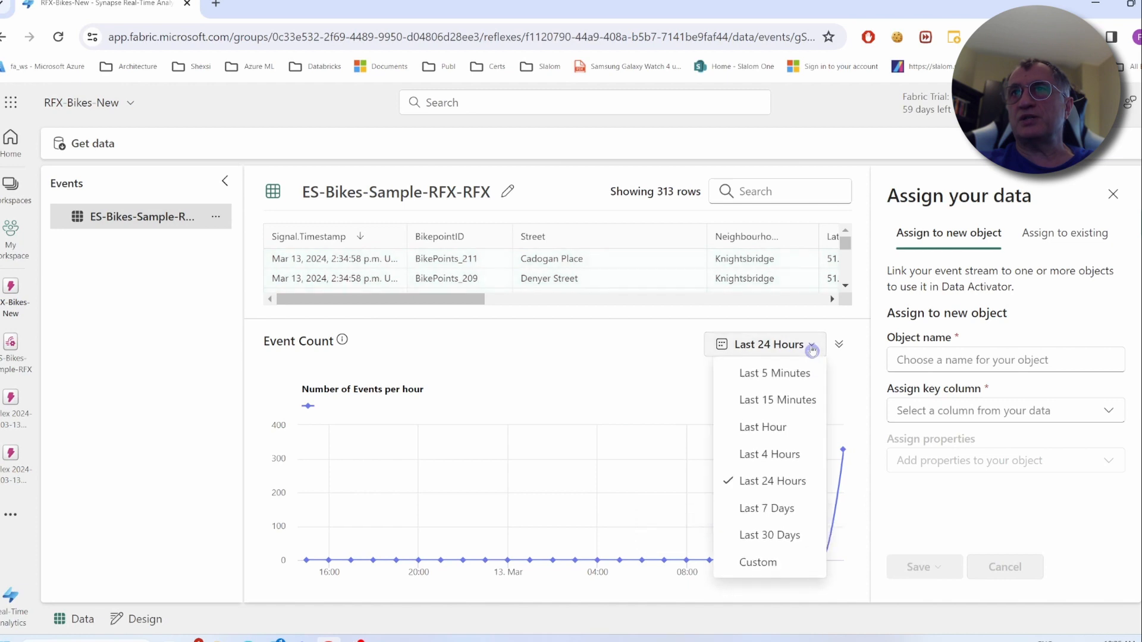
left_click(813, 351)
left_click(812, 351)
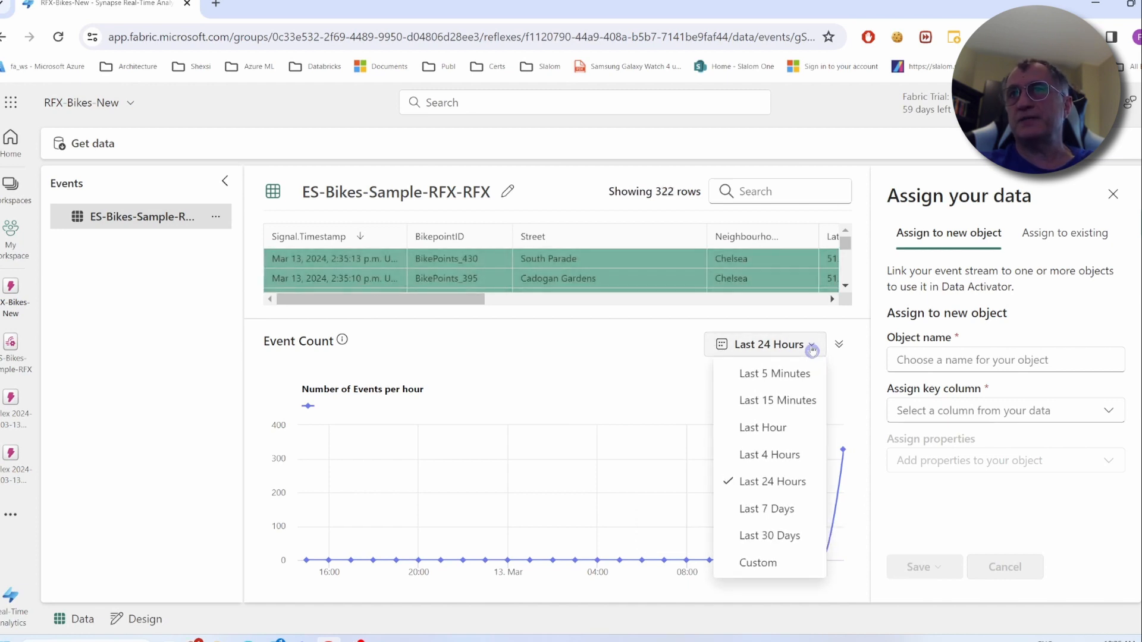
left_click(773, 429)
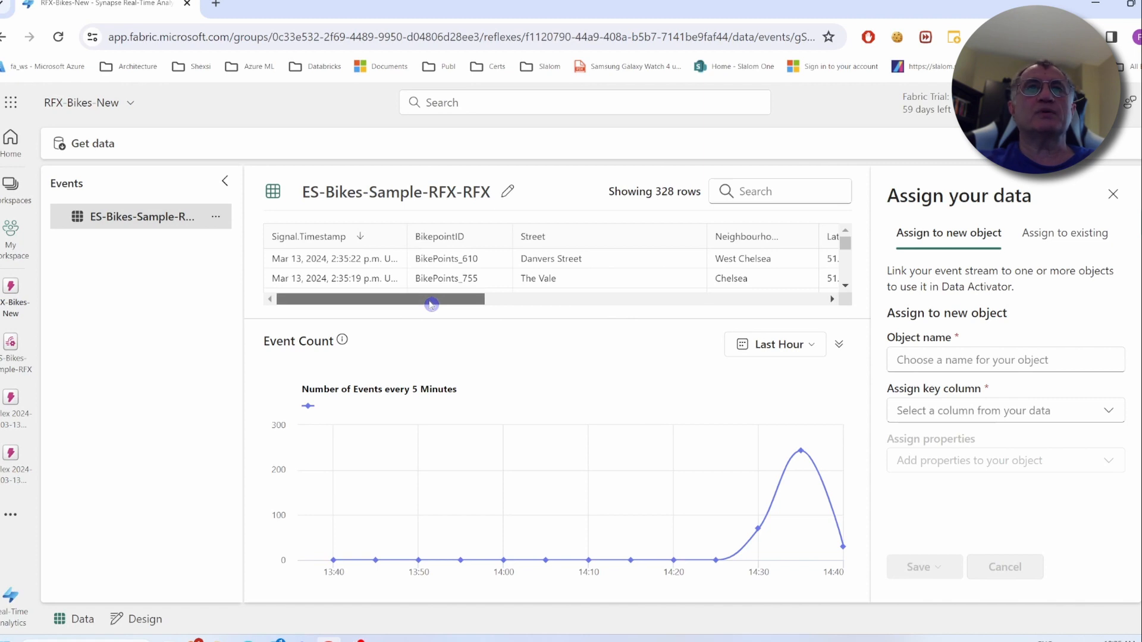
Examine the columns of the incoming bike events table, from Signal.Timestamp through to Signal.Ingestion.Timestamp
left_click_drag(431, 304, 431, 303)
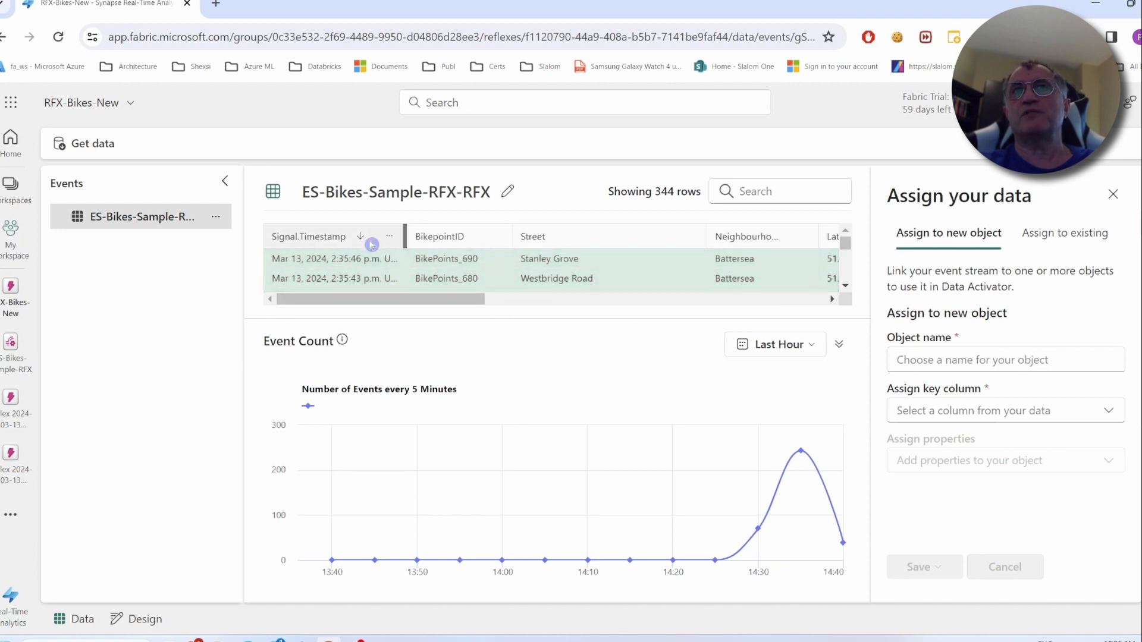
left_click_drag(503, 304, 485, 302)
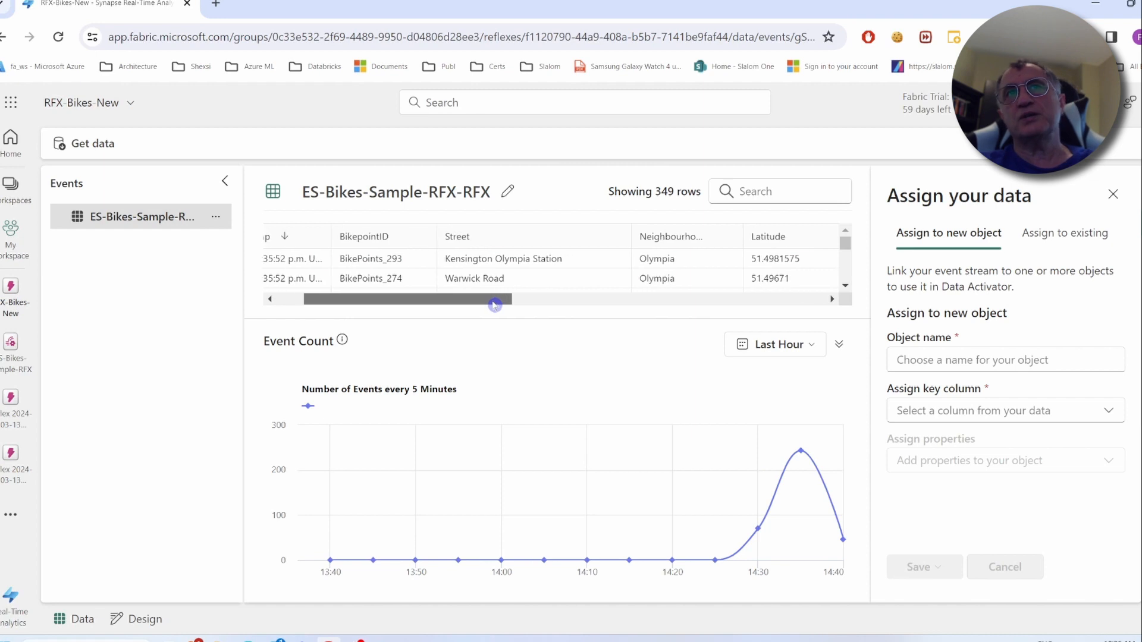
left_click_drag(497, 304, 505, 304)
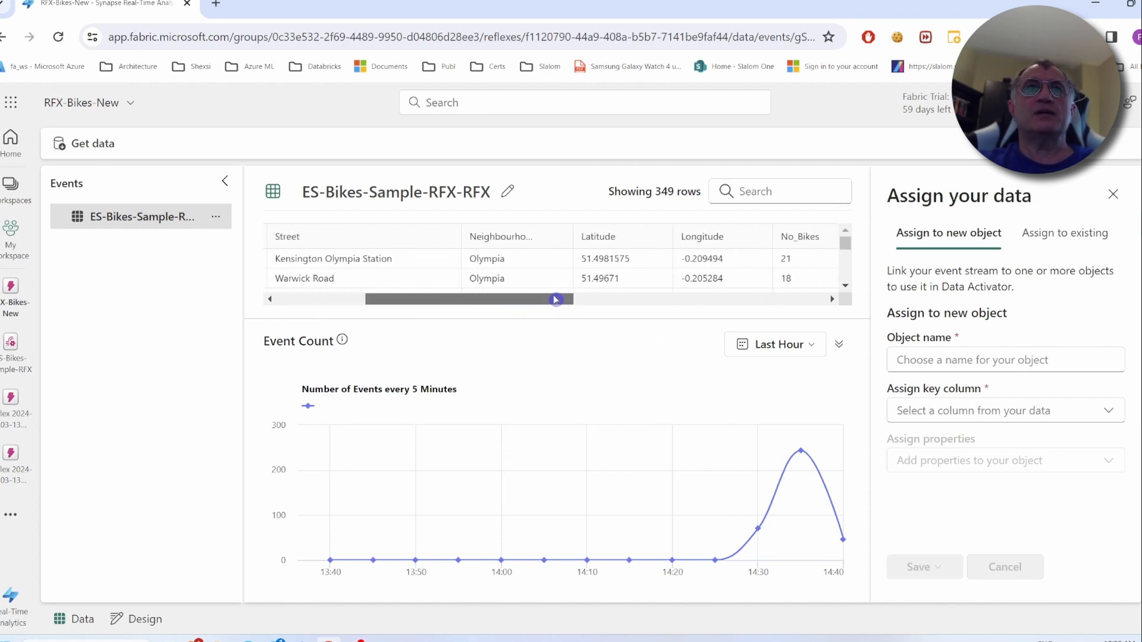
left_click_drag(476, 301, 591, 311)
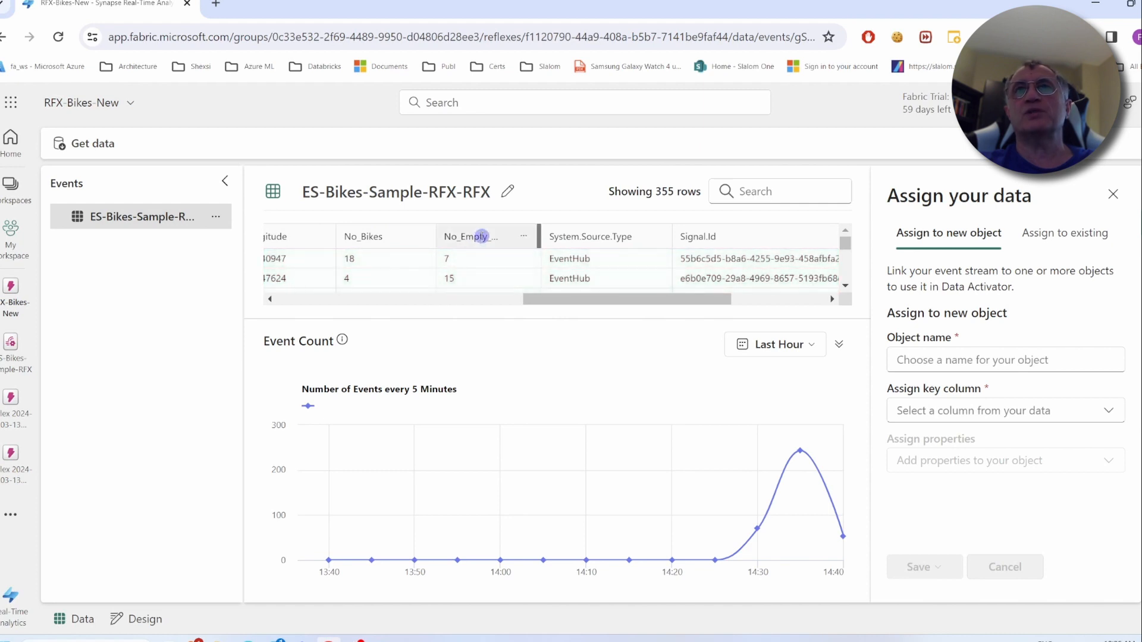
left_click_drag(664, 301, 770, 313)
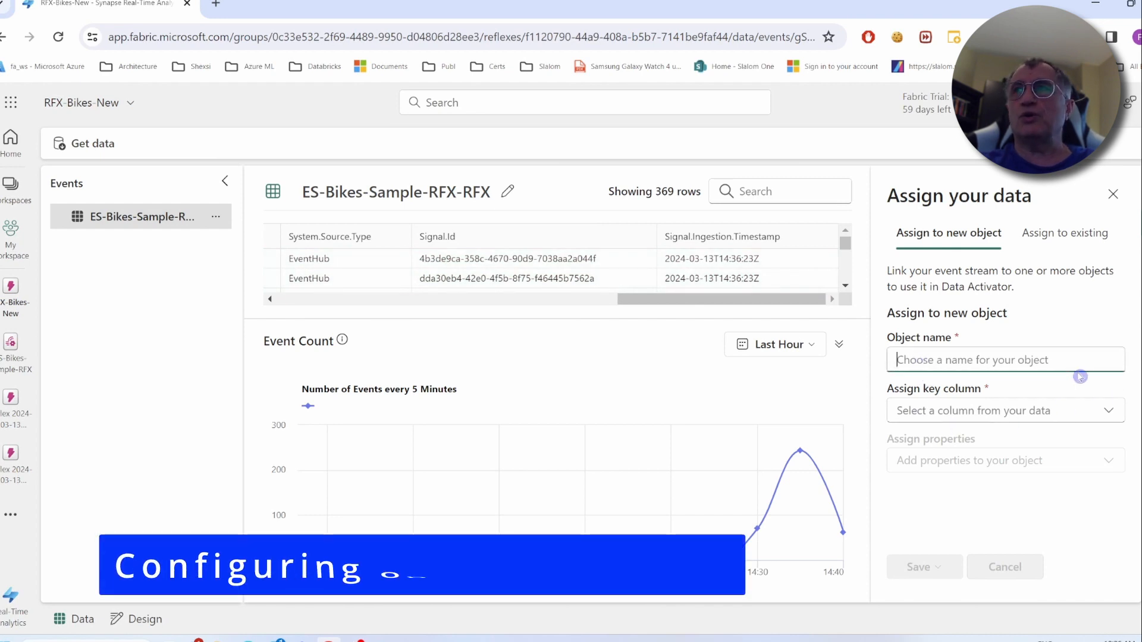
Name the new object Bikes and assign BikepointID as its key column
type("B")
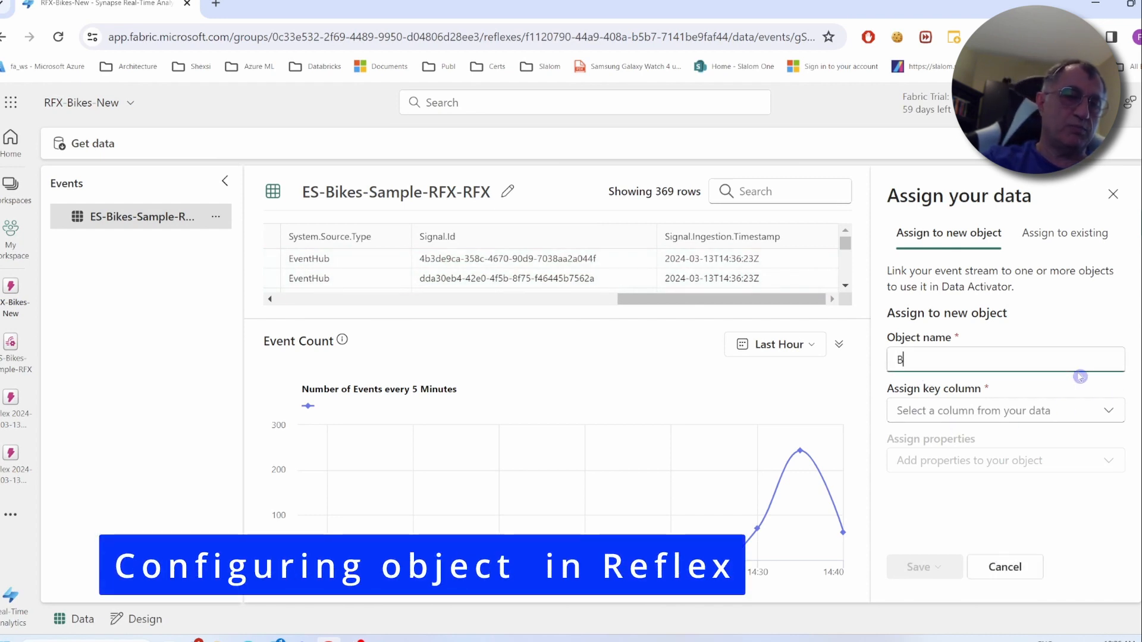
type("ikes")
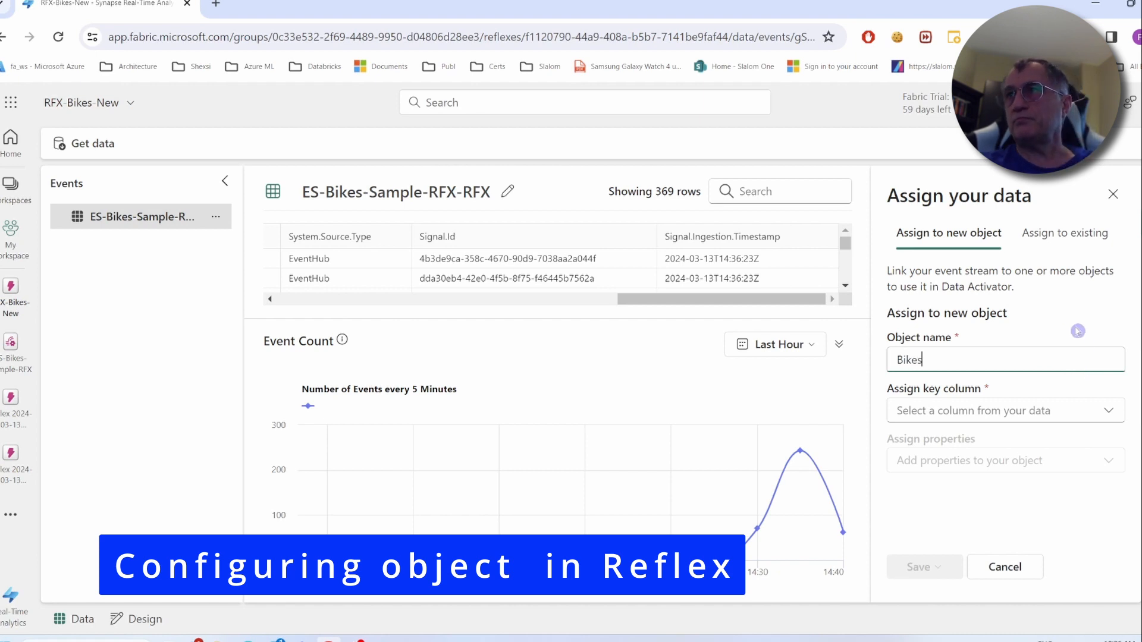
left_click(1108, 410)
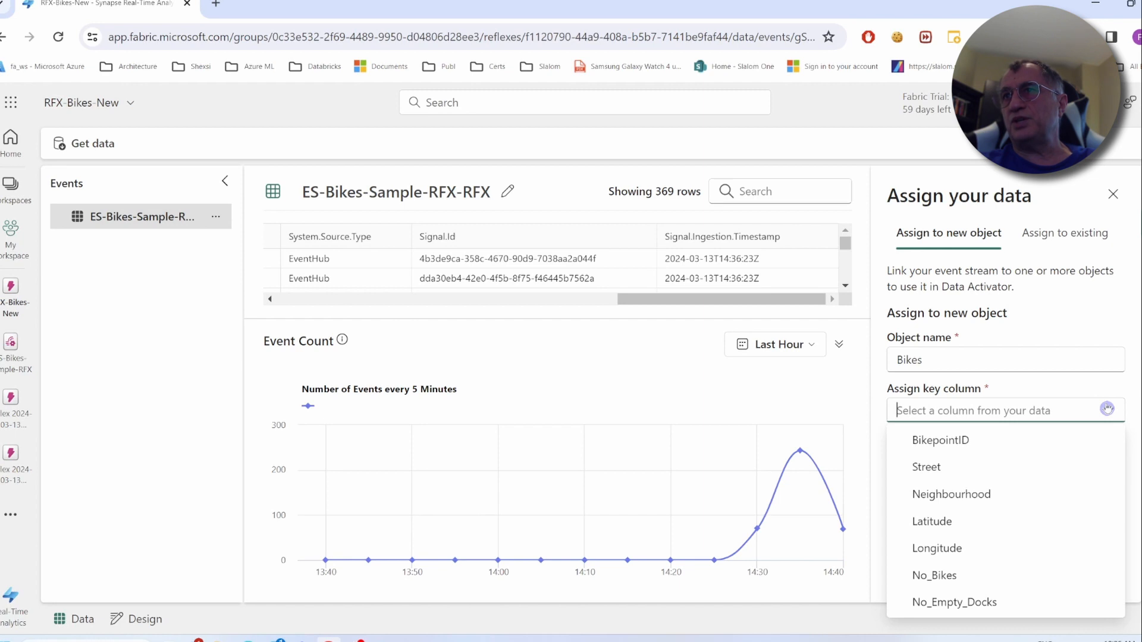
left_click(926, 443)
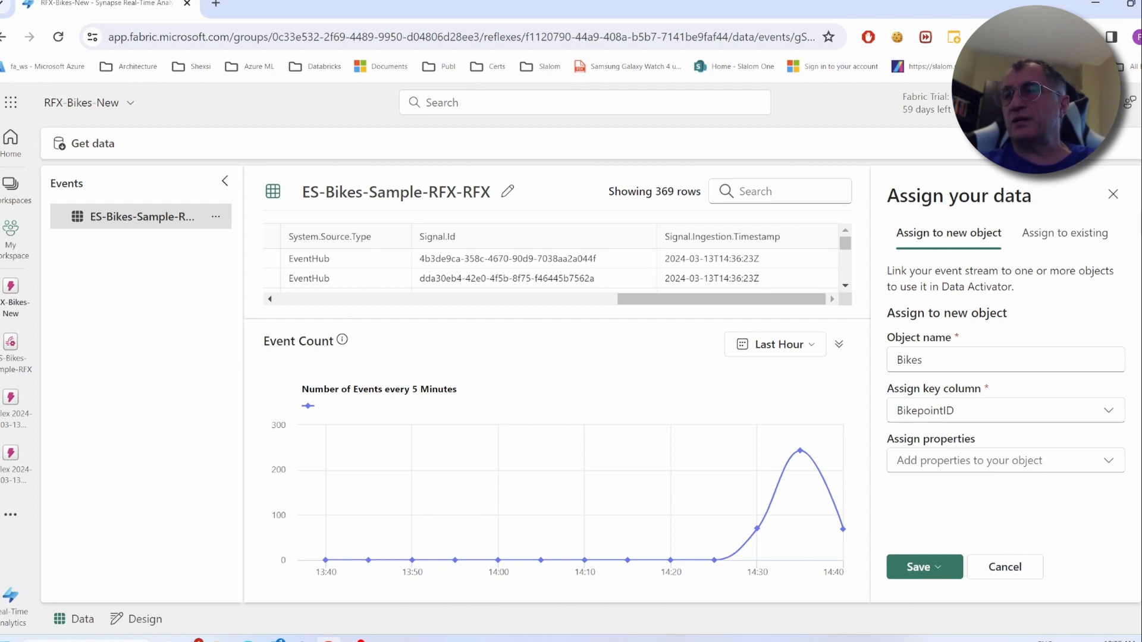
Assign the properties No_Bikes, No_Empty_Docks and Street to the Bikes object, then save it and go to design mode
left_click(1110, 461)
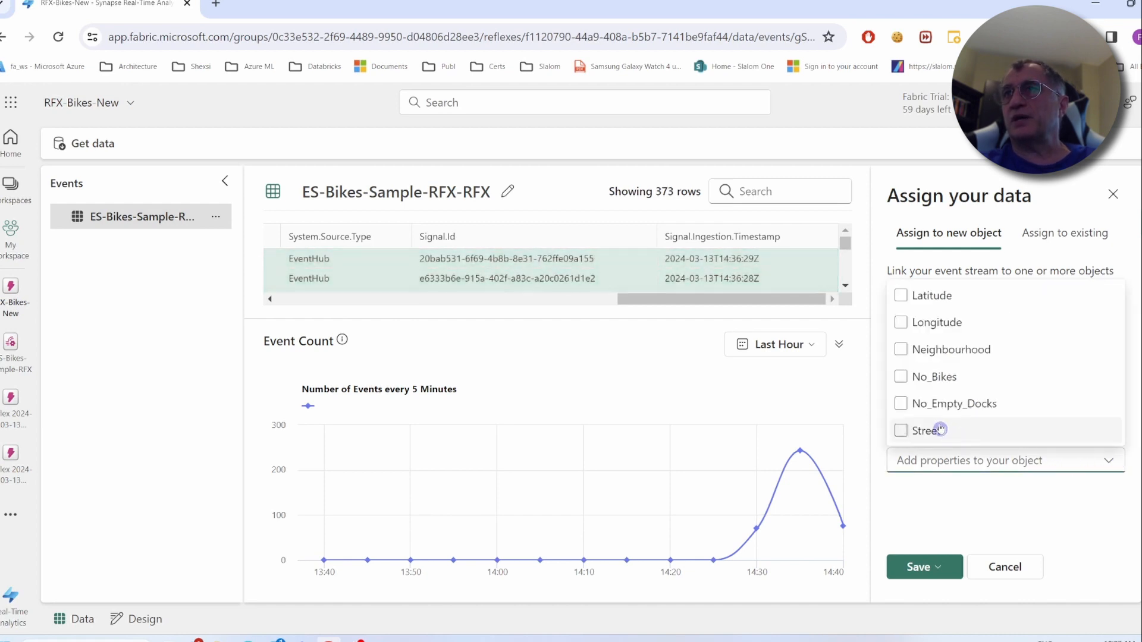
left_click(901, 376)
left_click(901, 406)
left_click(902, 432)
left_click(1031, 507)
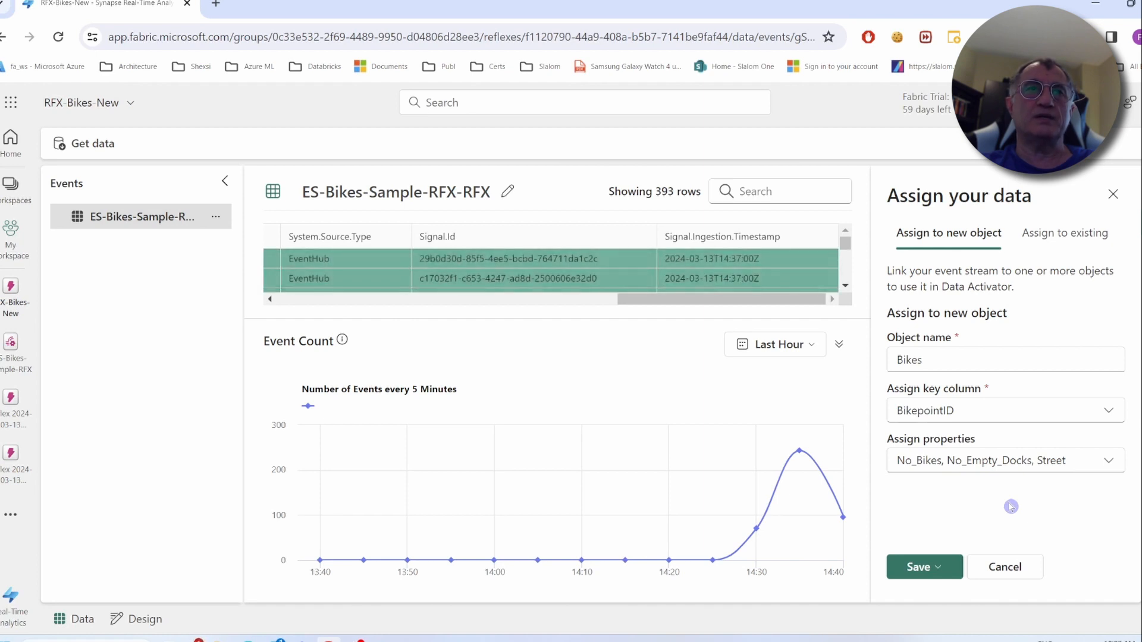
left_click(944, 569)
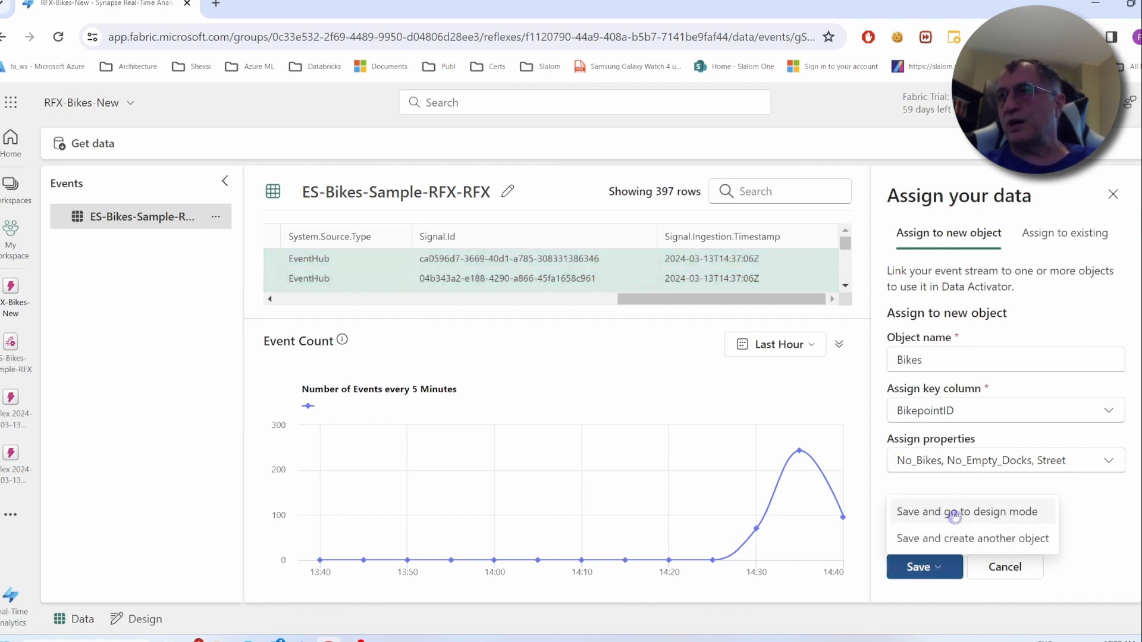
left_click(1001, 522)
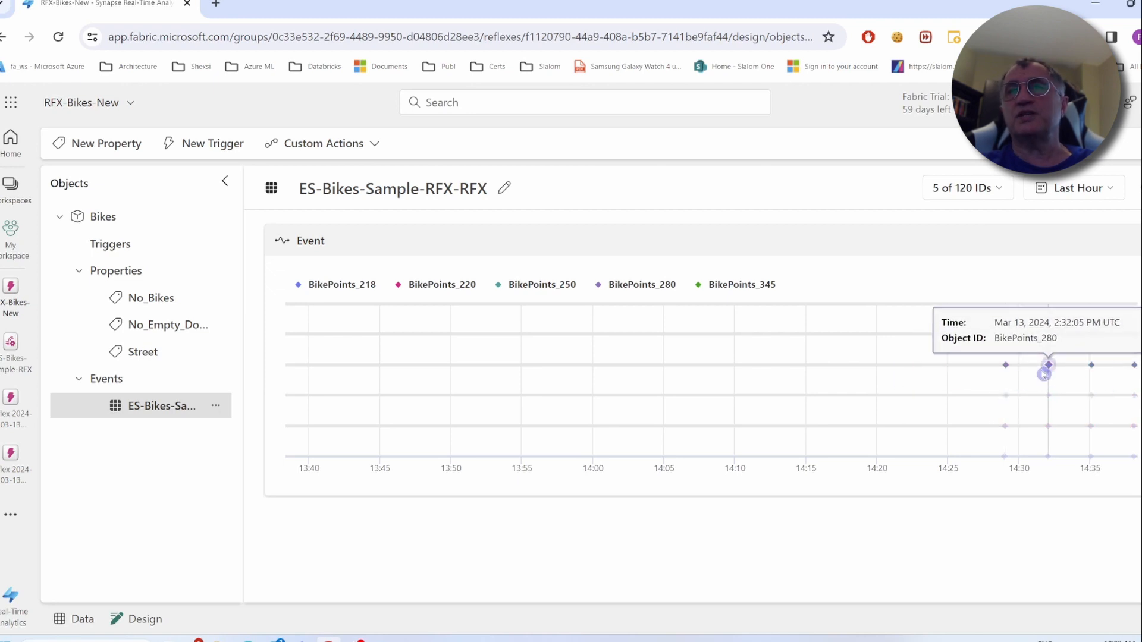
Add BikePoints_110 and BikePoints_116 to the charted IDs and open the No_Bikes property of the Bikes object
left_click(1003, 188)
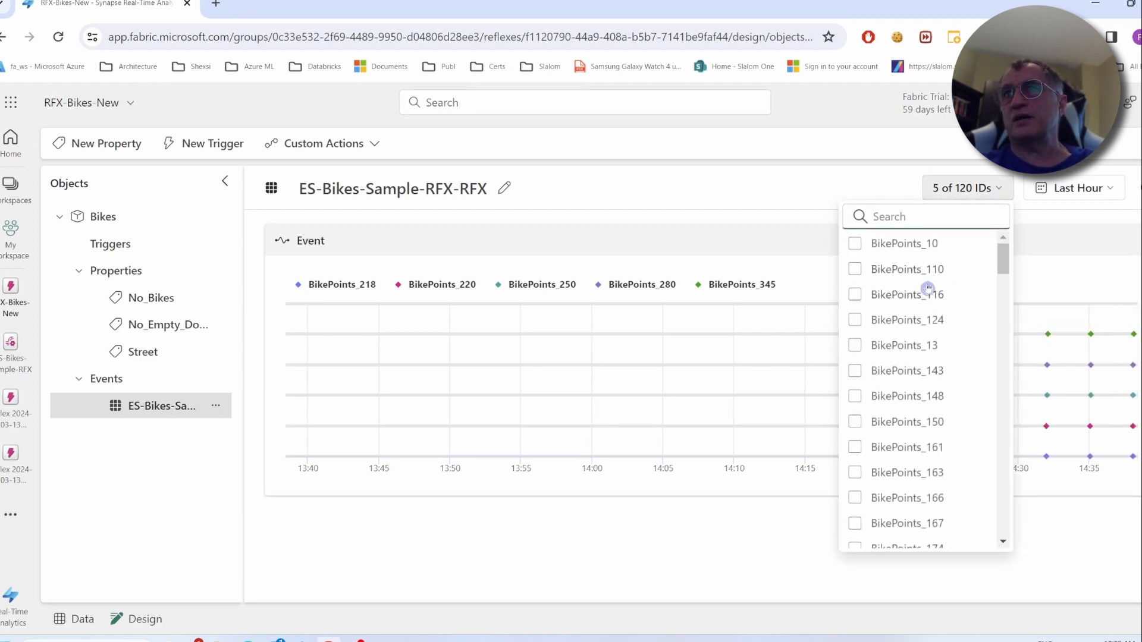
left_click(857, 270)
left_click(855, 295)
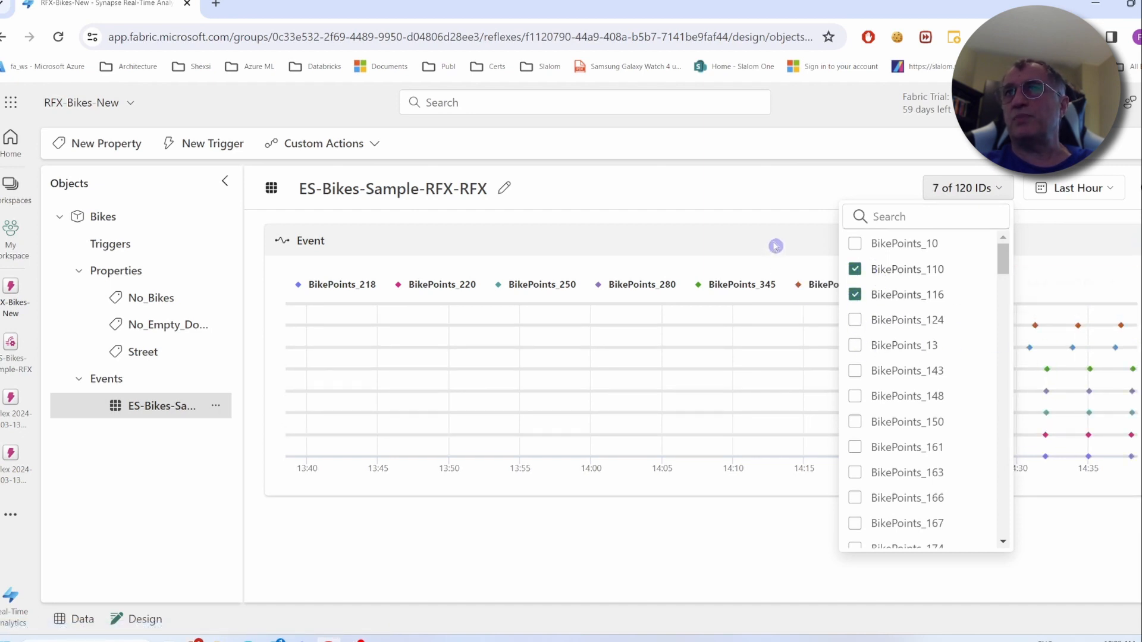
left_click(1057, 250)
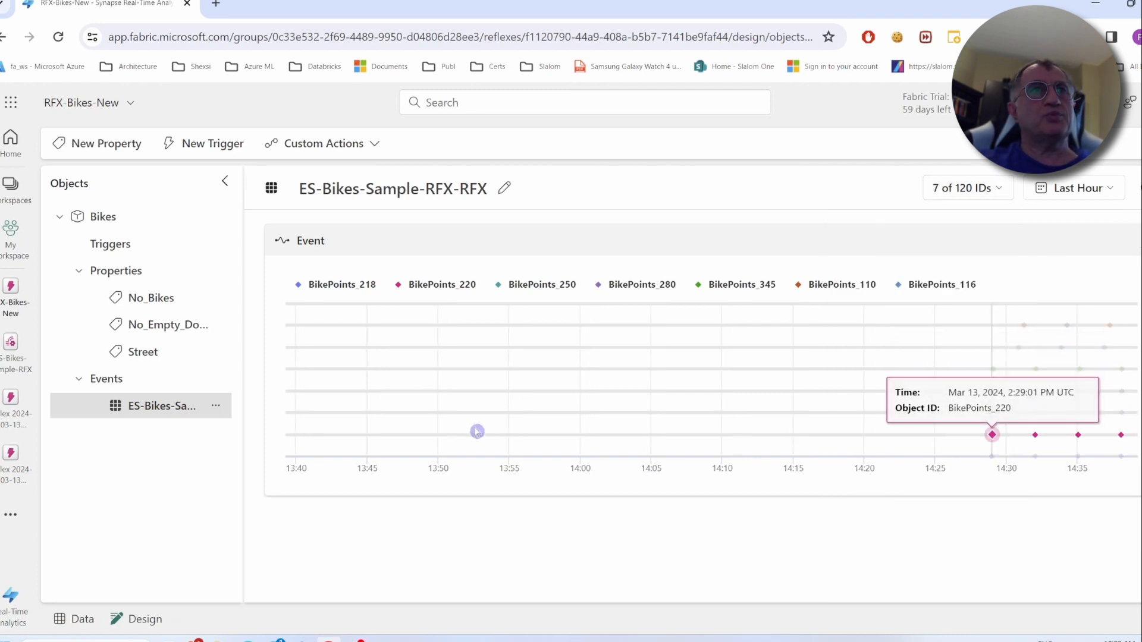
left_click(152, 303)
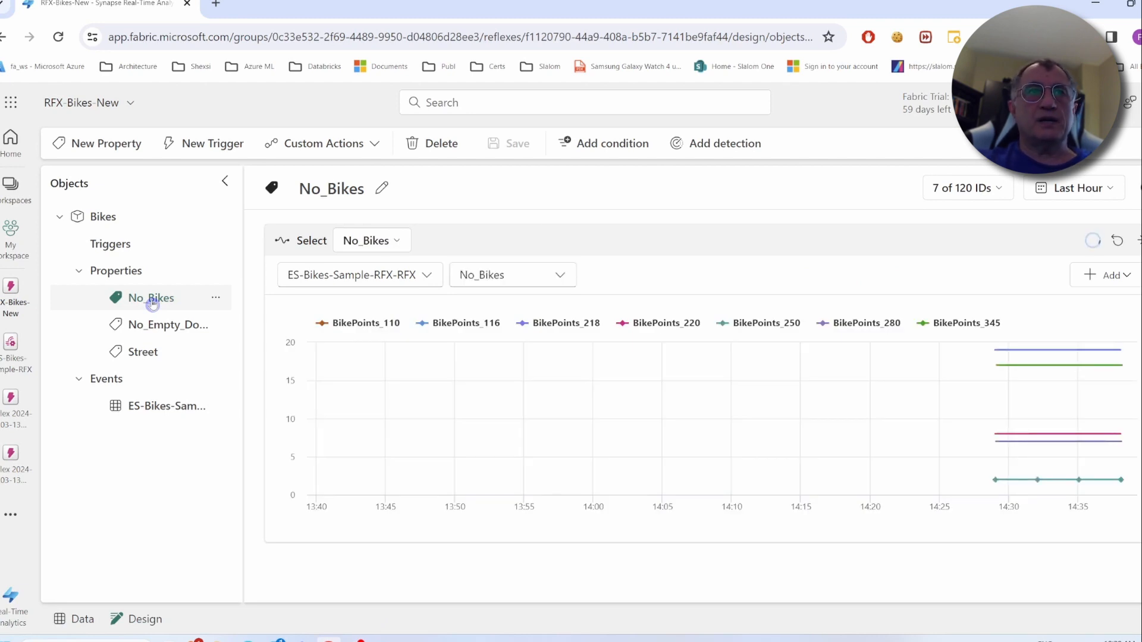
left_click(153, 304)
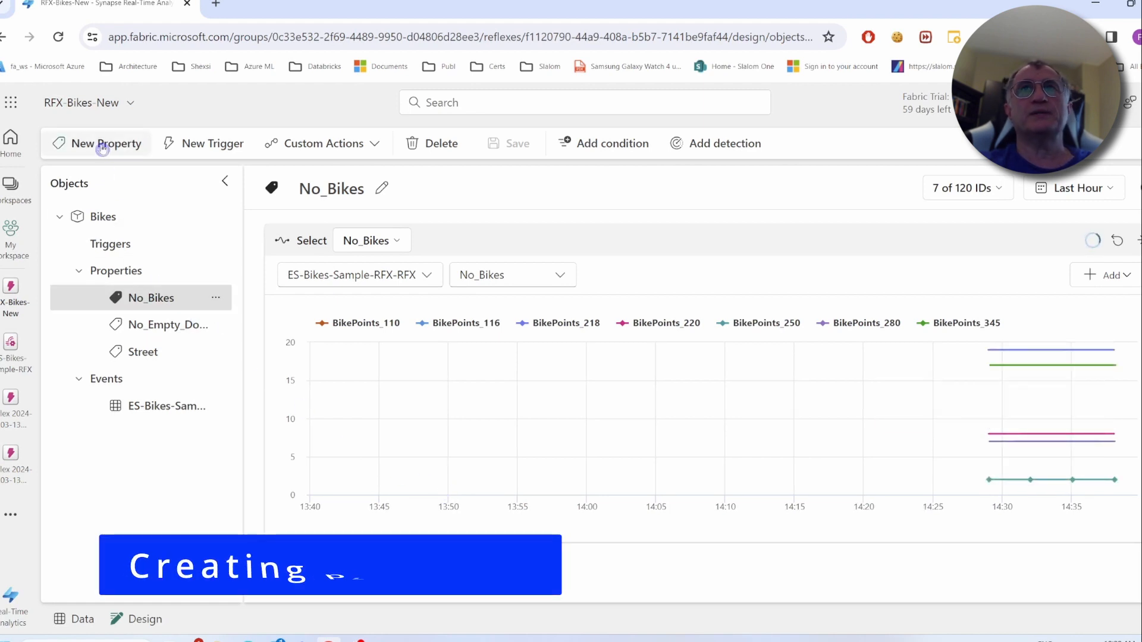
Create a new property for the Bikes object and name it "Avg No_Bikes per 5 min"
left_click(103, 145)
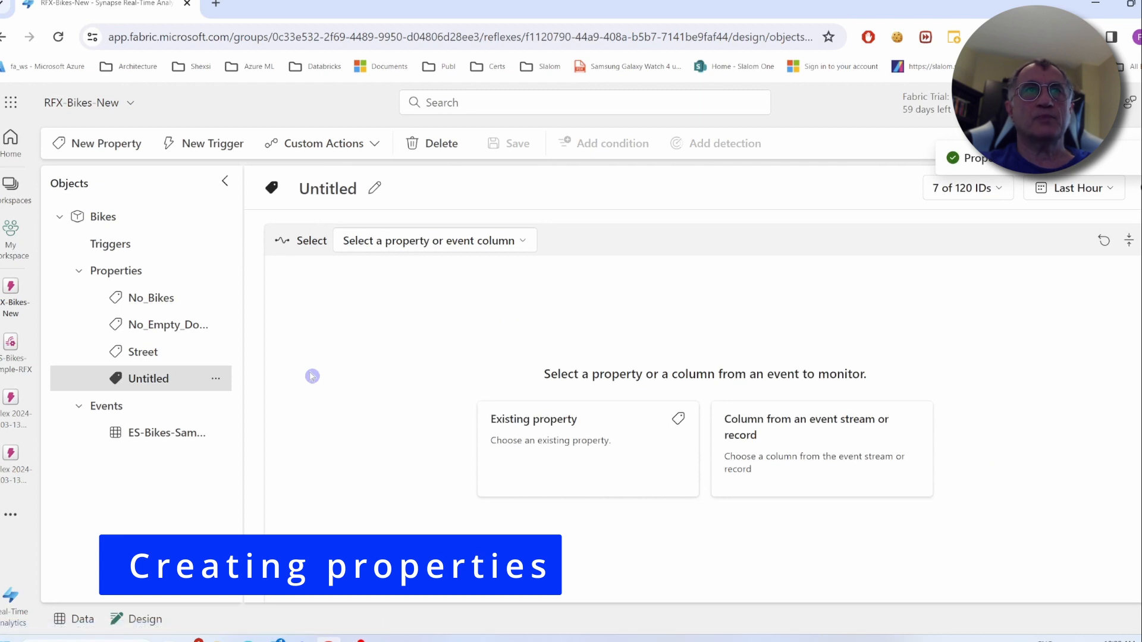
left_click(330, 189)
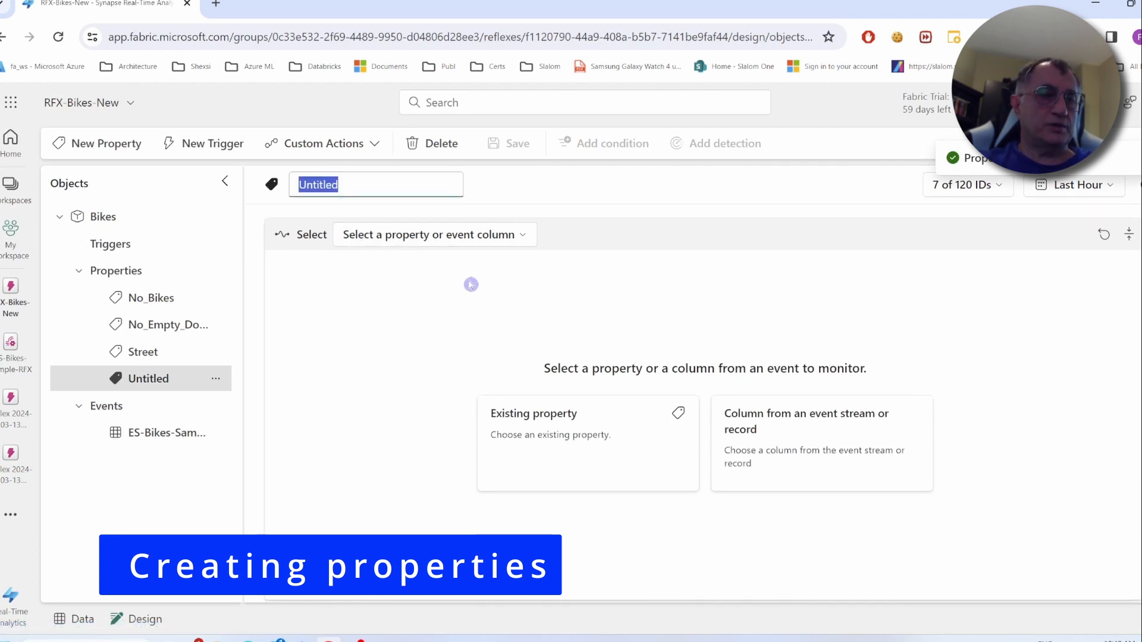
type("Avg No")
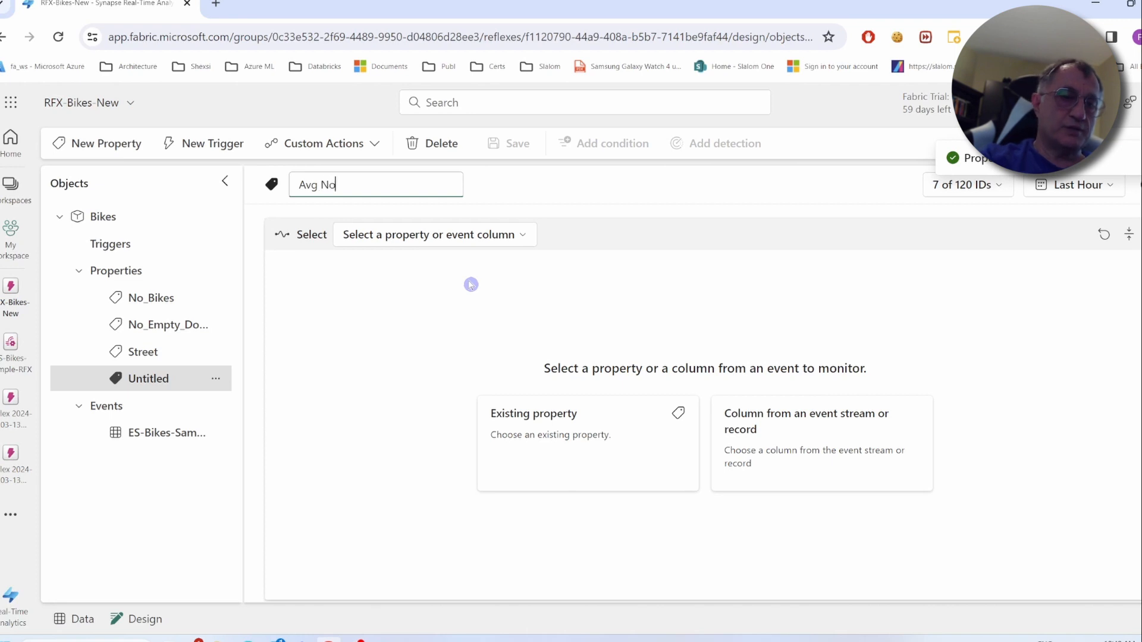
type("_")
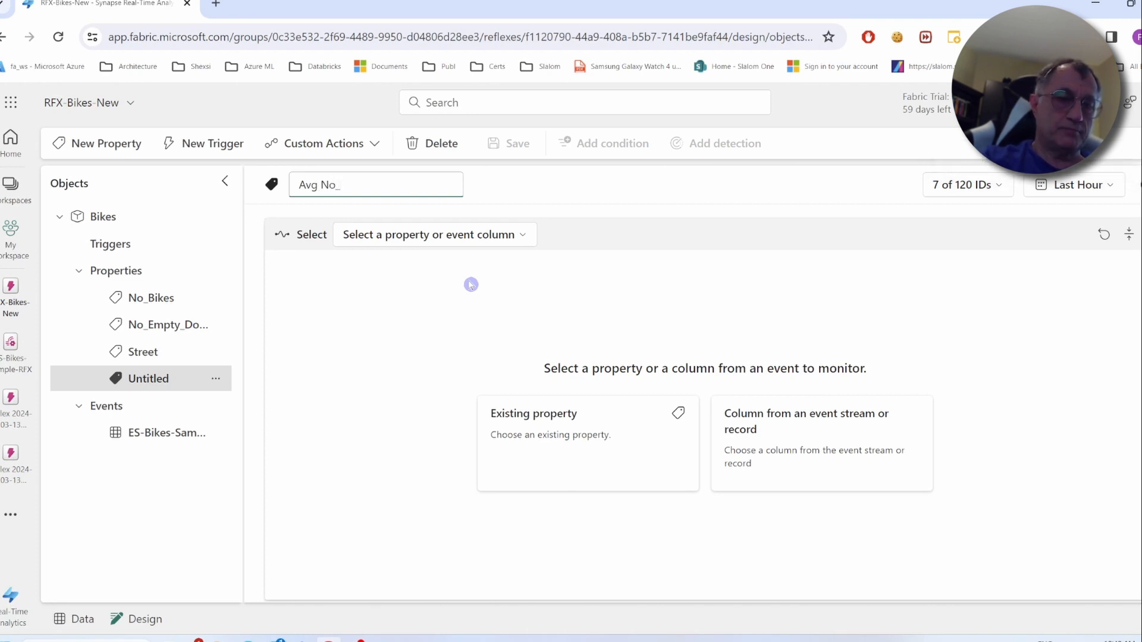
type("Biokes")
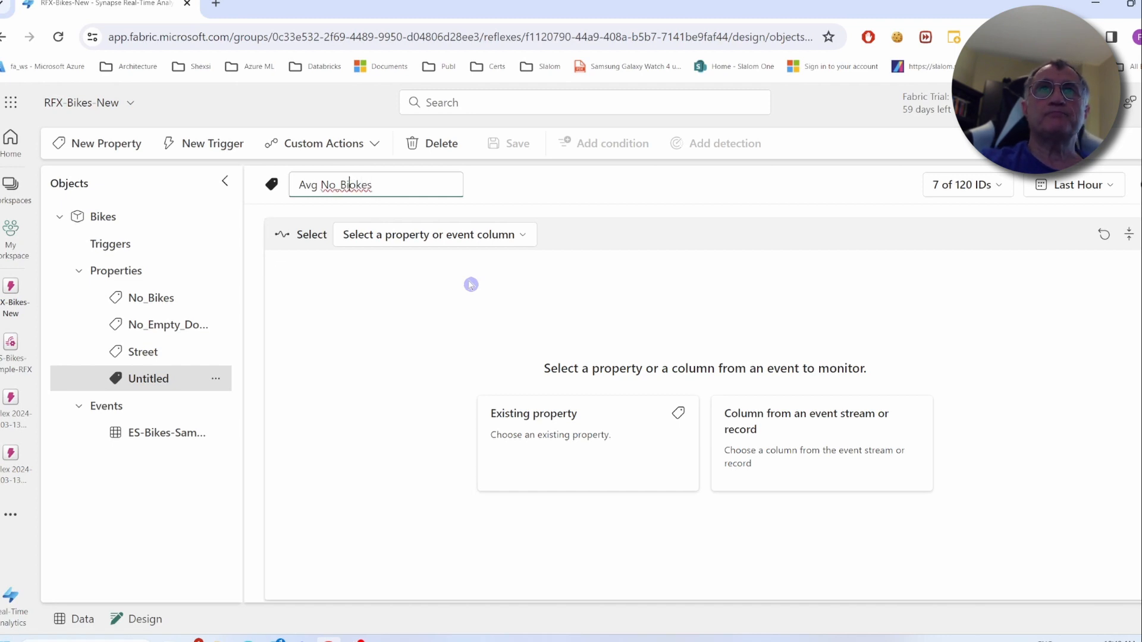
key("Delete")
type("per 5")
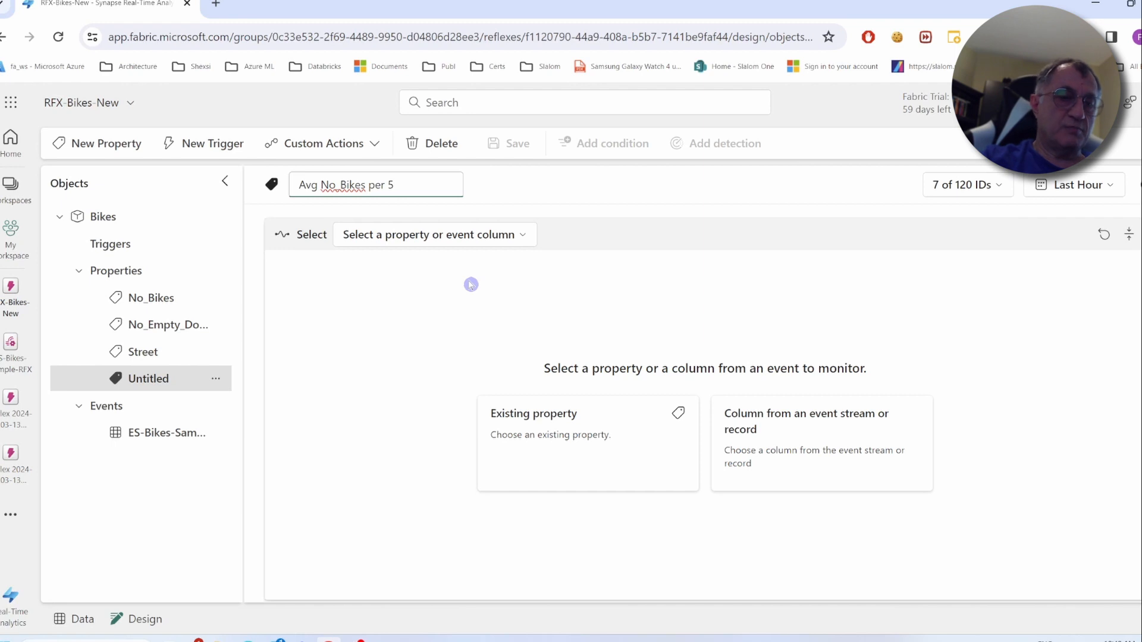
type(" min")
Base the Avg No_Bikes per 5 min property on the existing No_Bikes property
left_click(526, 235)
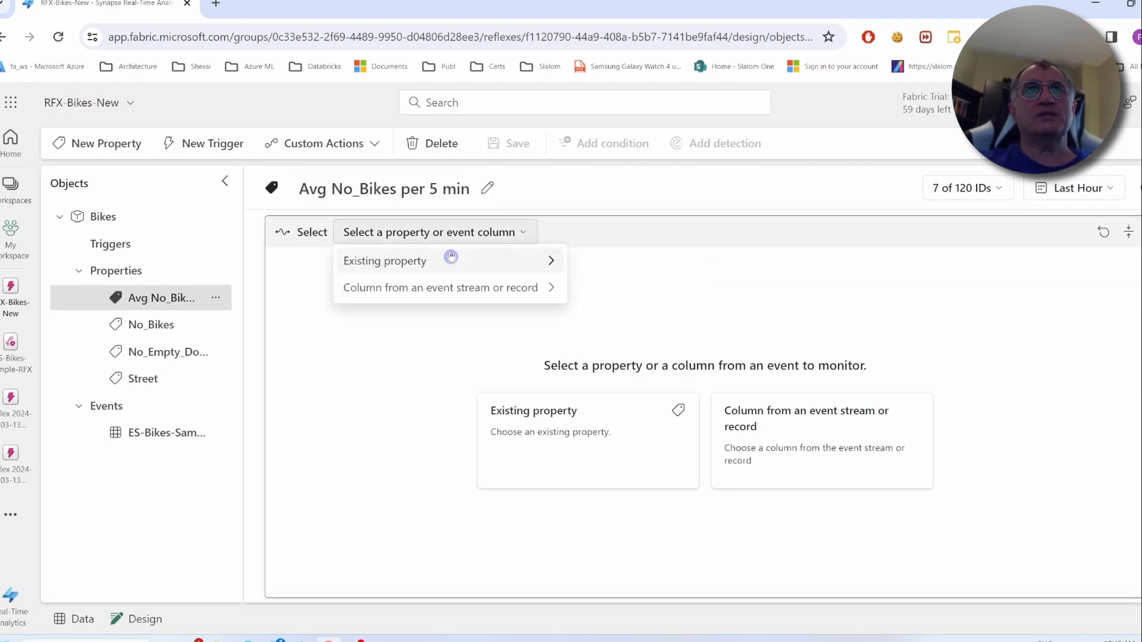
mouse_move(377, 265)
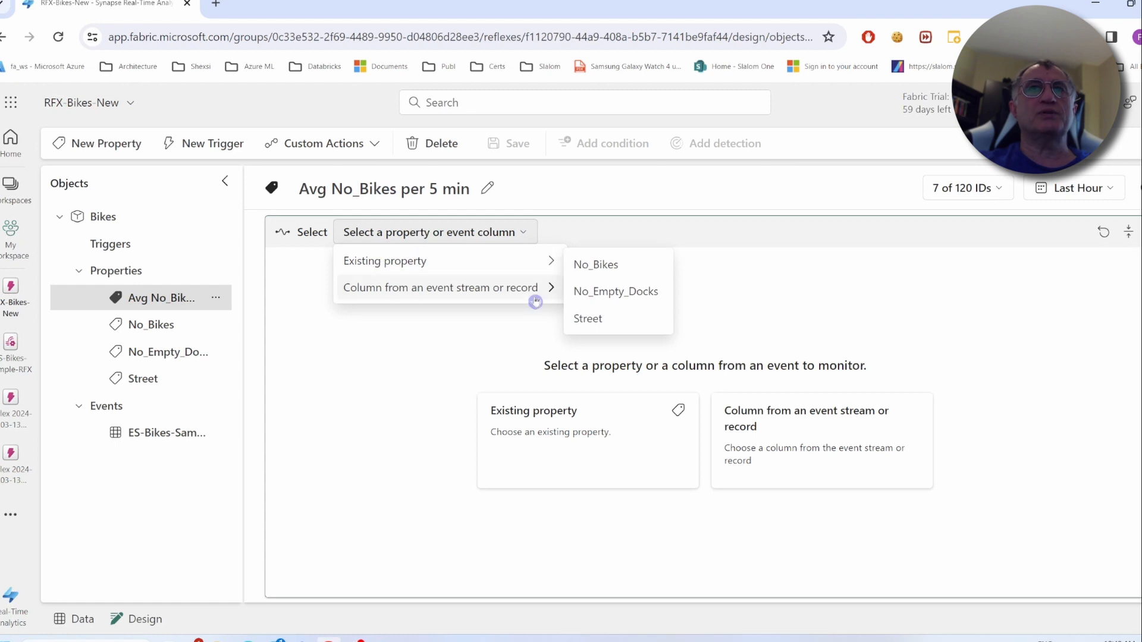
mouse_move(388, 293)
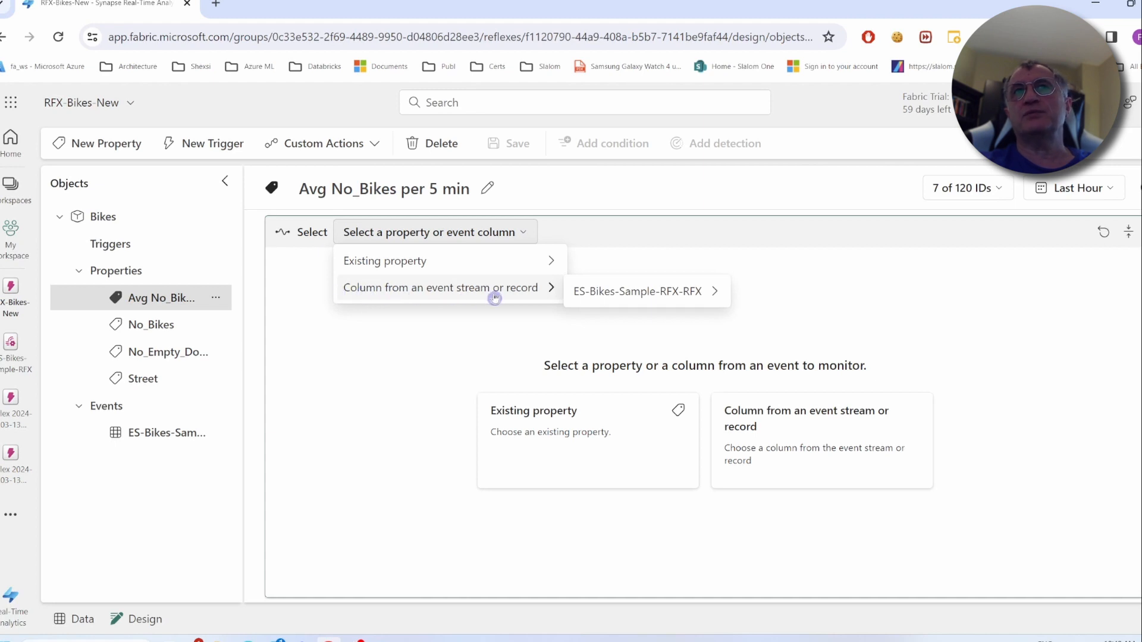
mouse_move(694, 299)
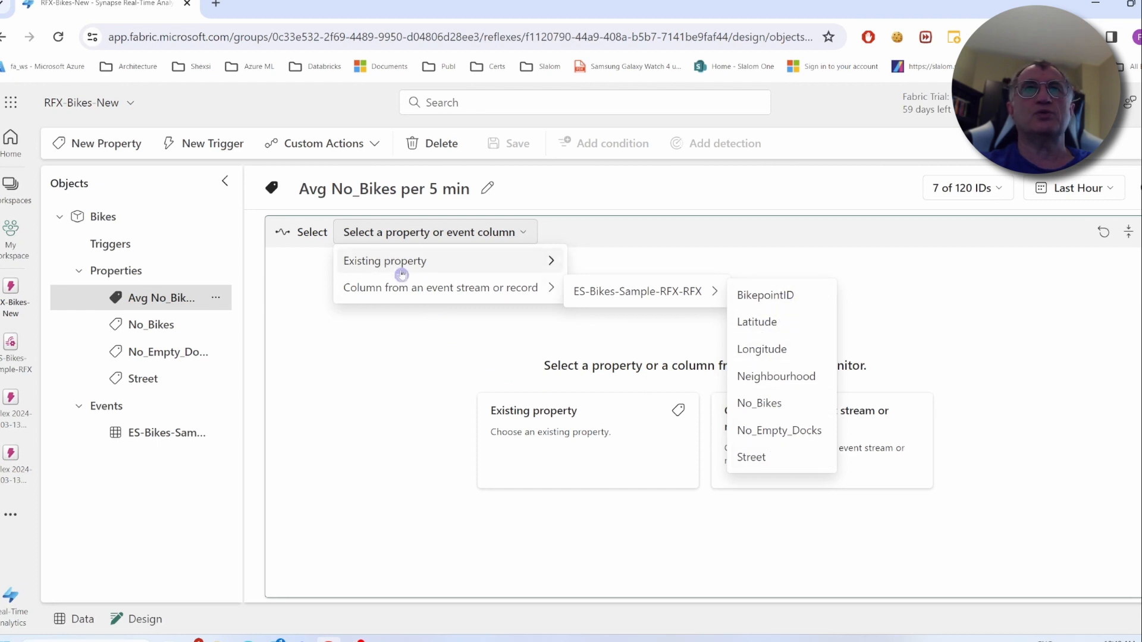
left_click(590, 265)
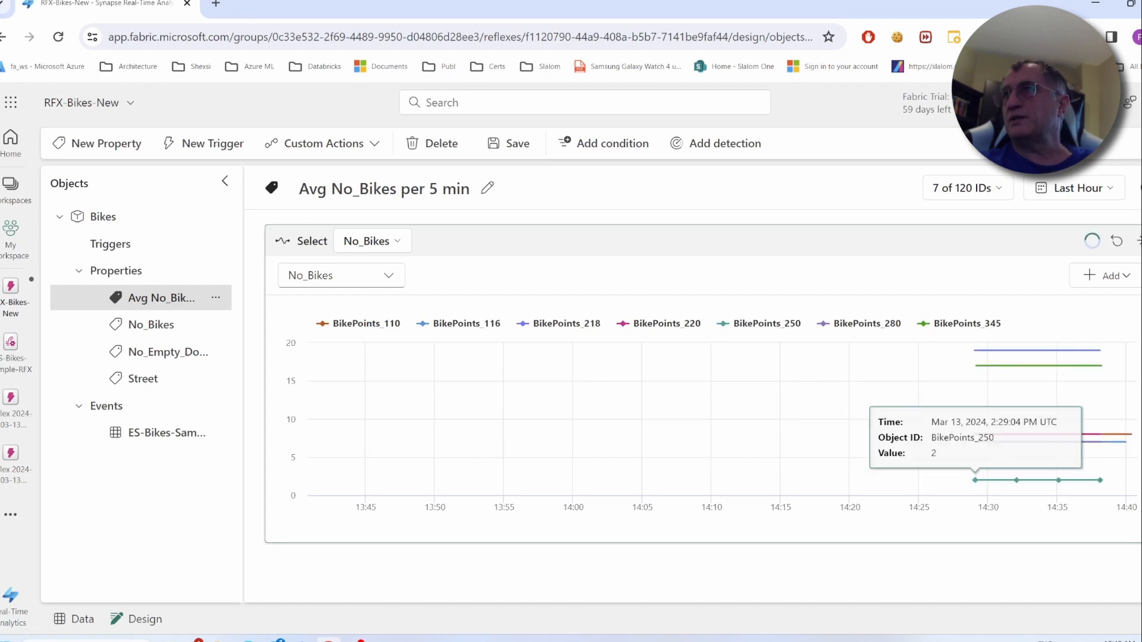
Summarize No_Bikes in the new property as Average over time with a 5 minutes window and save the property
left_click(1129, 277)
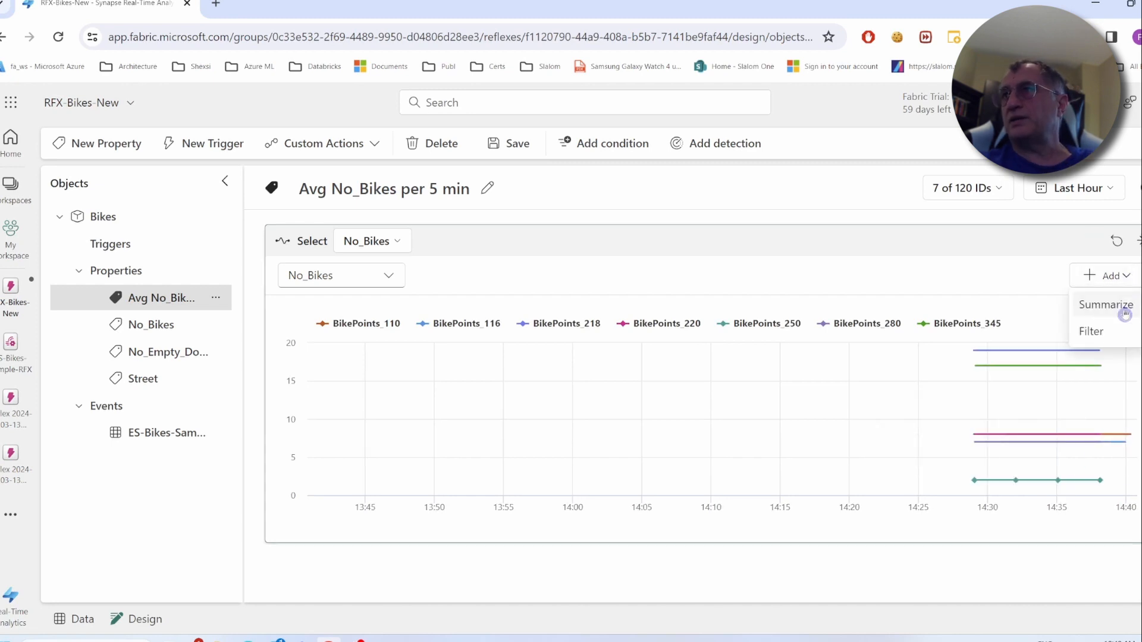
mouse_move(1125, 315)
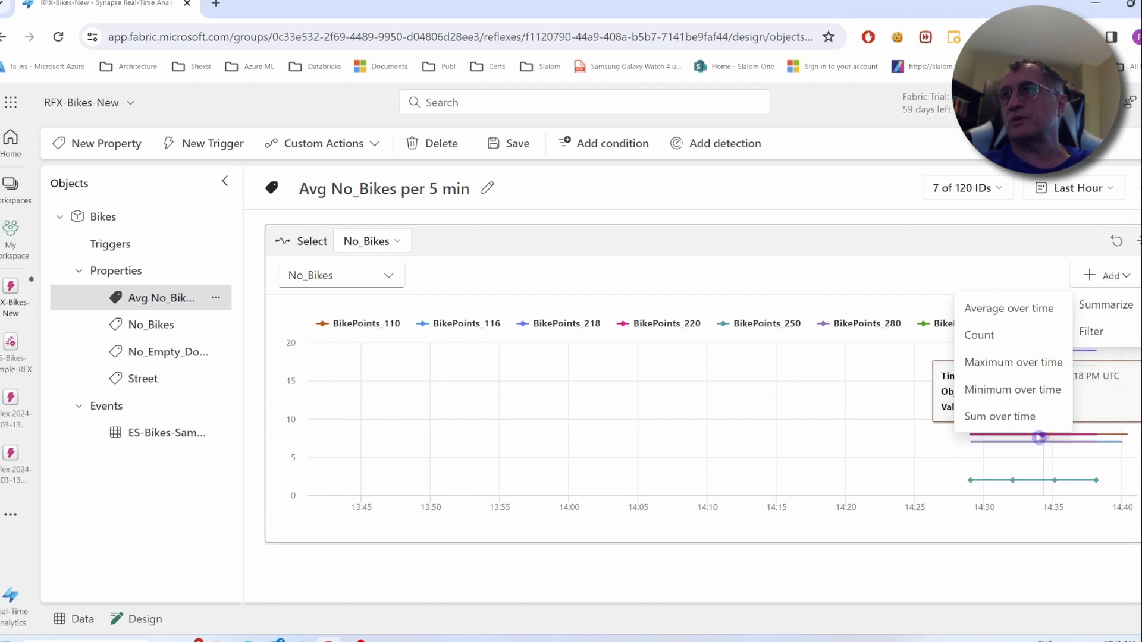
left_click(1016, 309)
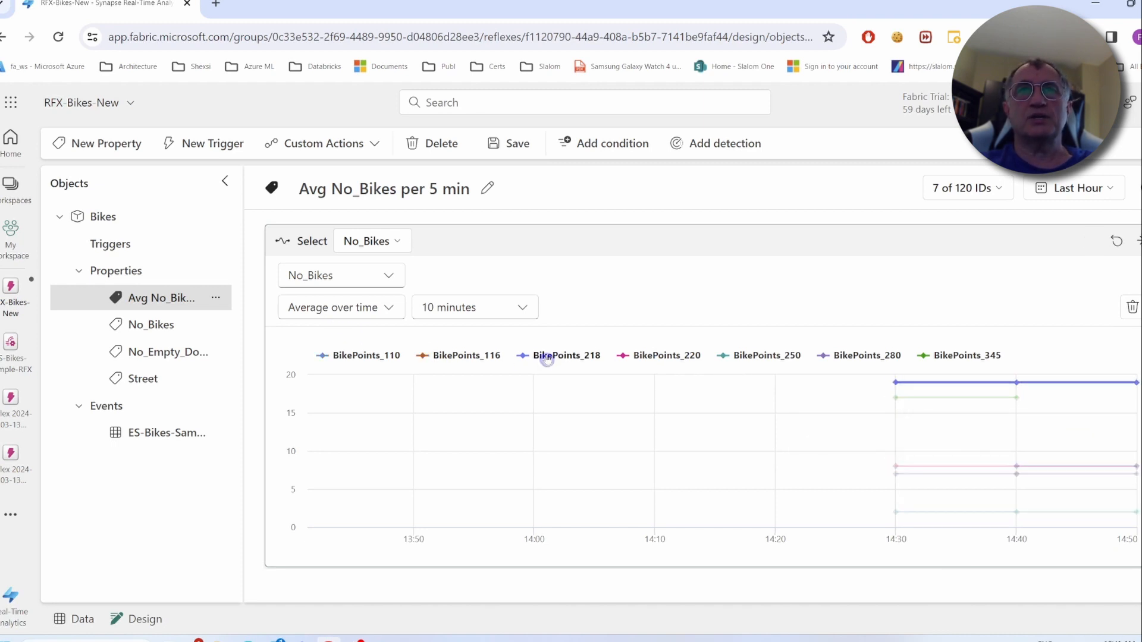
left_click(522, 312)
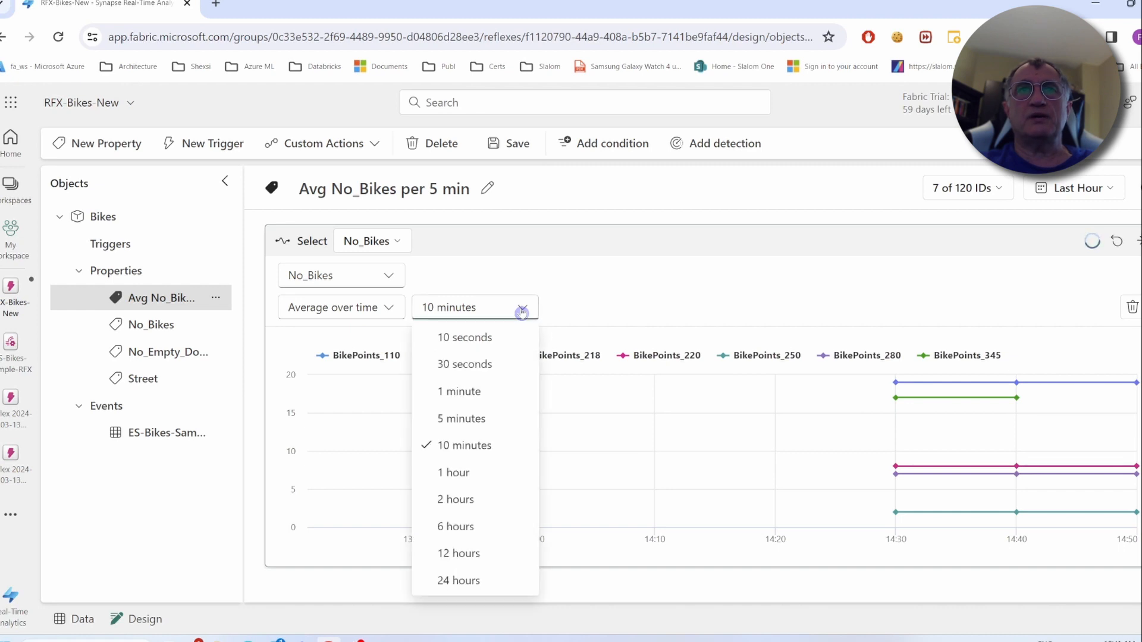
left_click(479, 427)
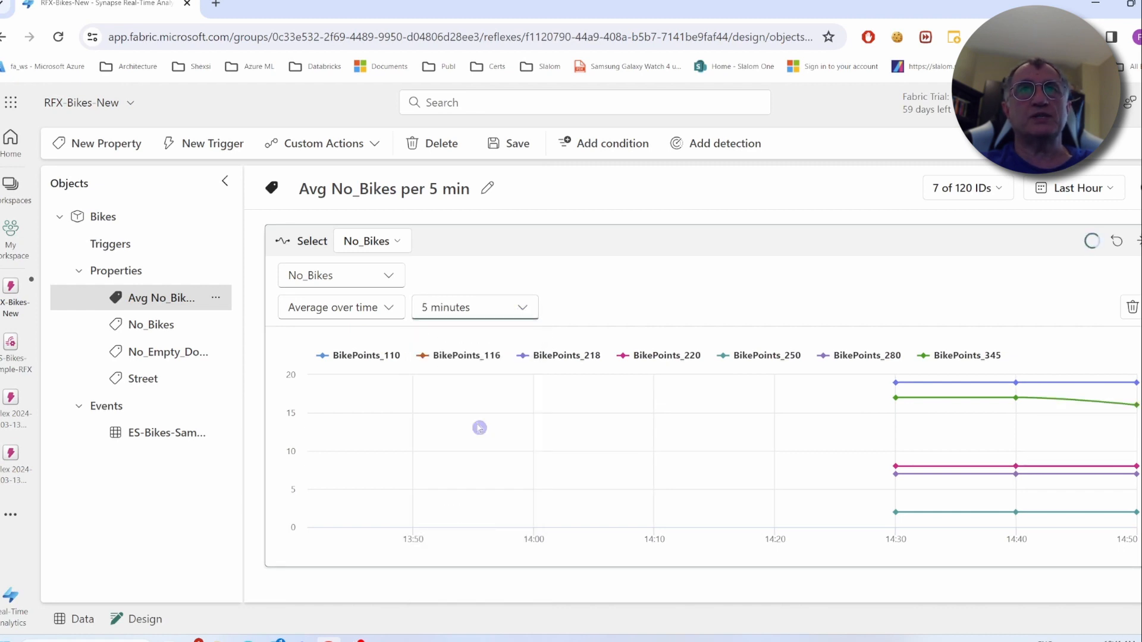
left_click(505, 143)
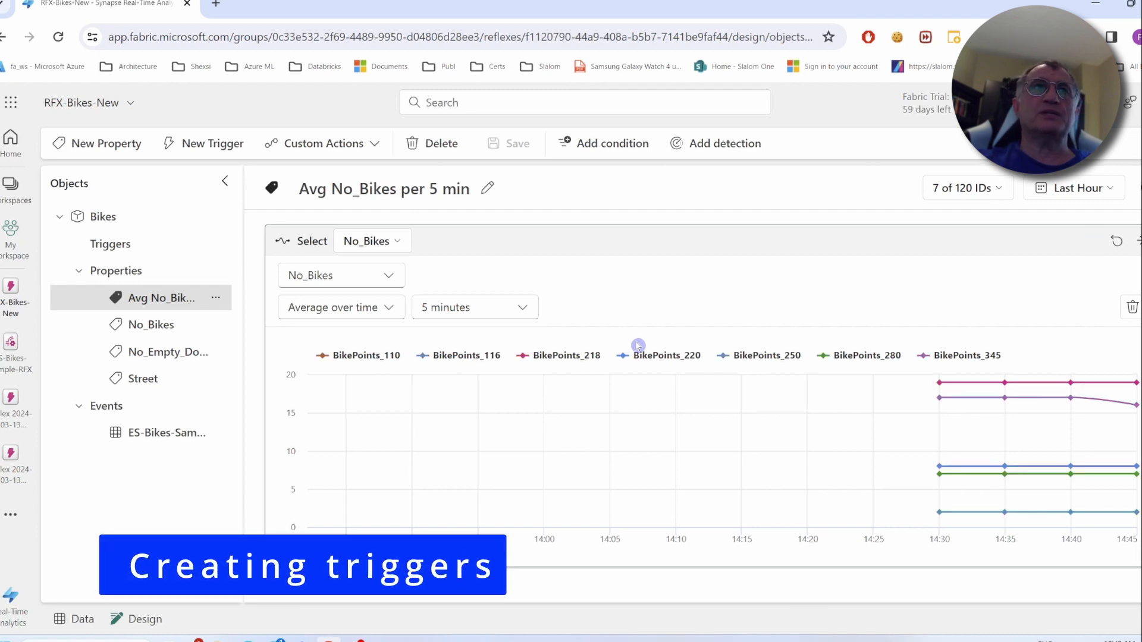
Create a new trigger for the Bikes object that monitors the existing No_Bikes property
left_click(183, 148)
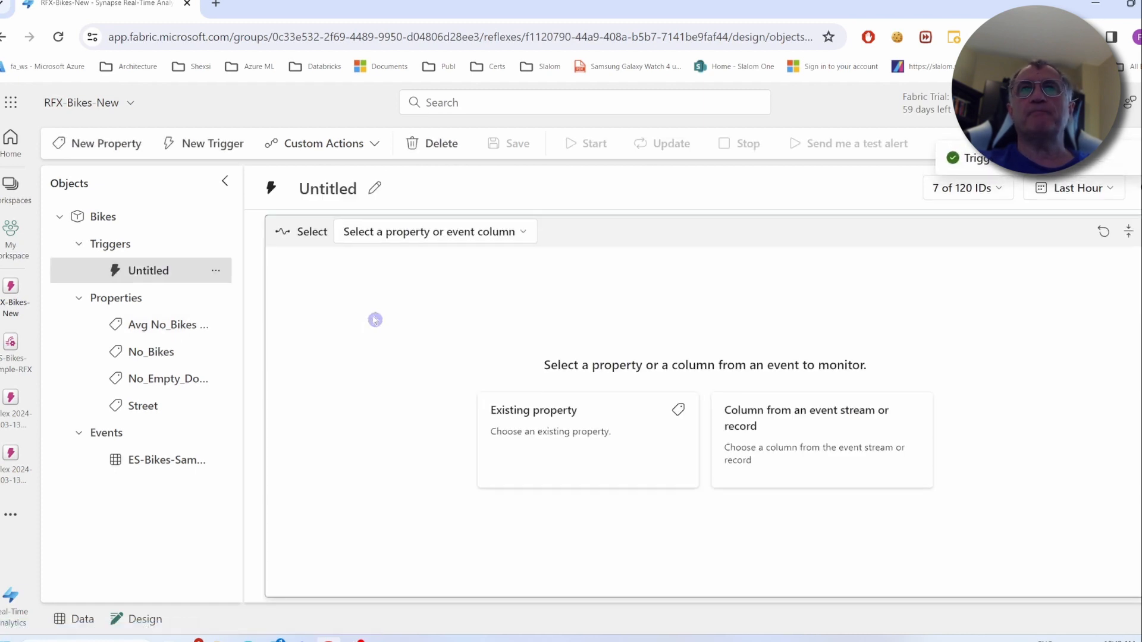
left_click(525, 232)
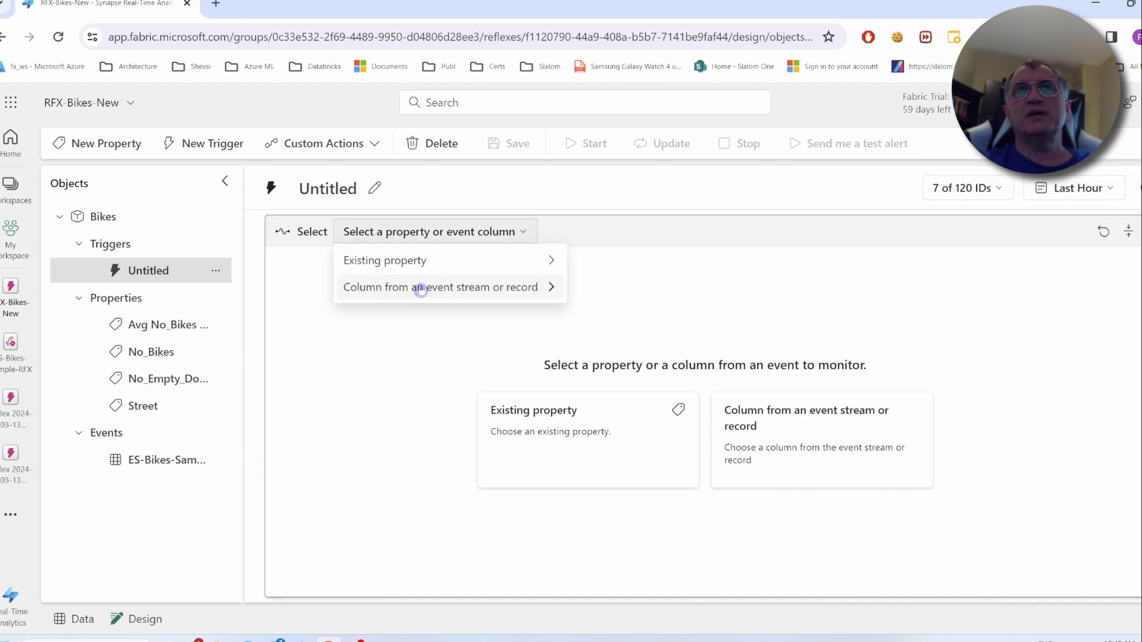
left_click(408, 268)
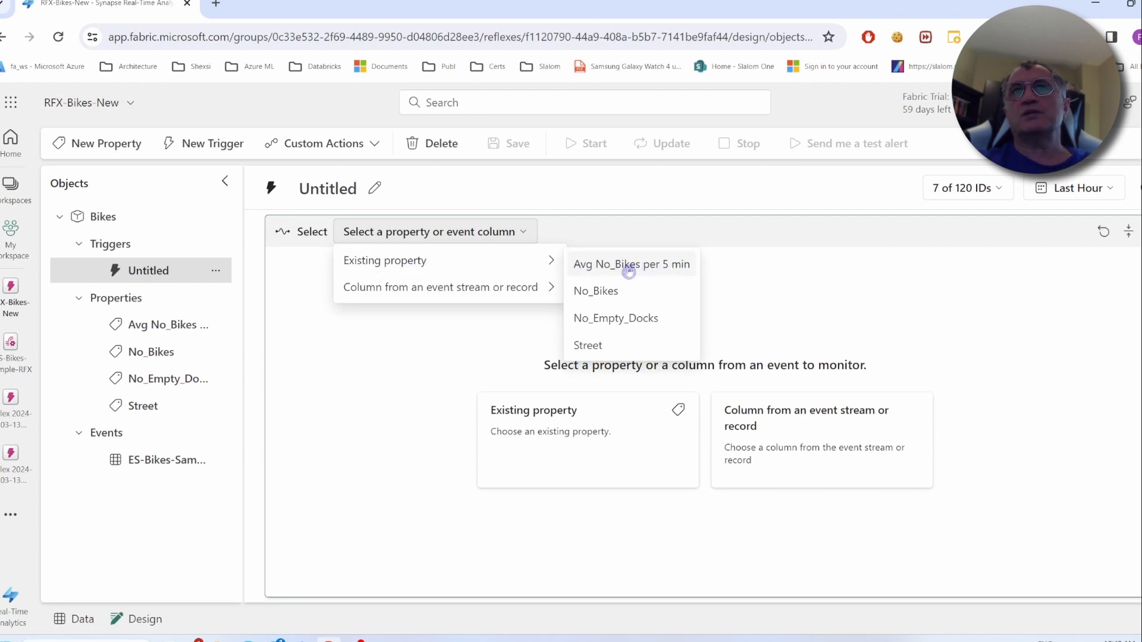
left_click(595, 291)
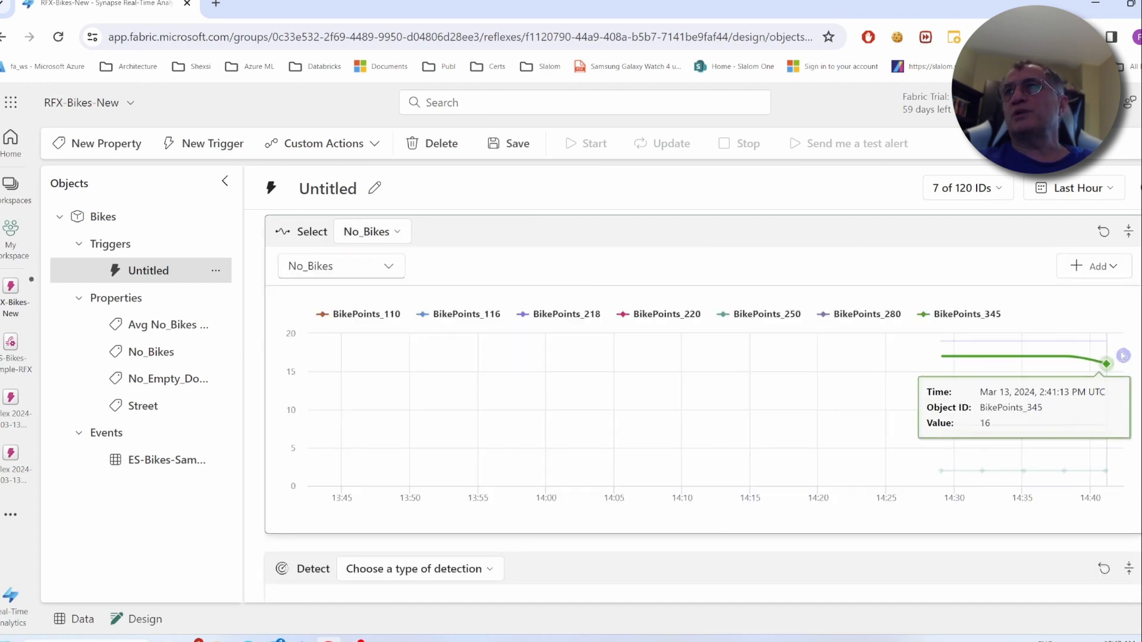
left_click(1117, 270)
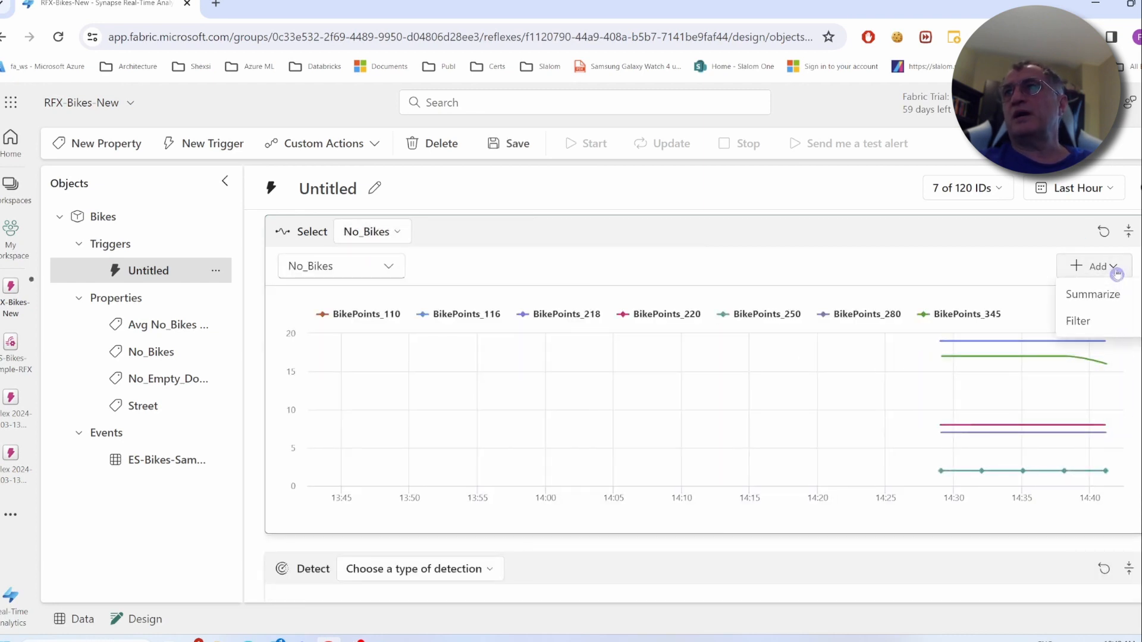
mouse_move(1120, 297)
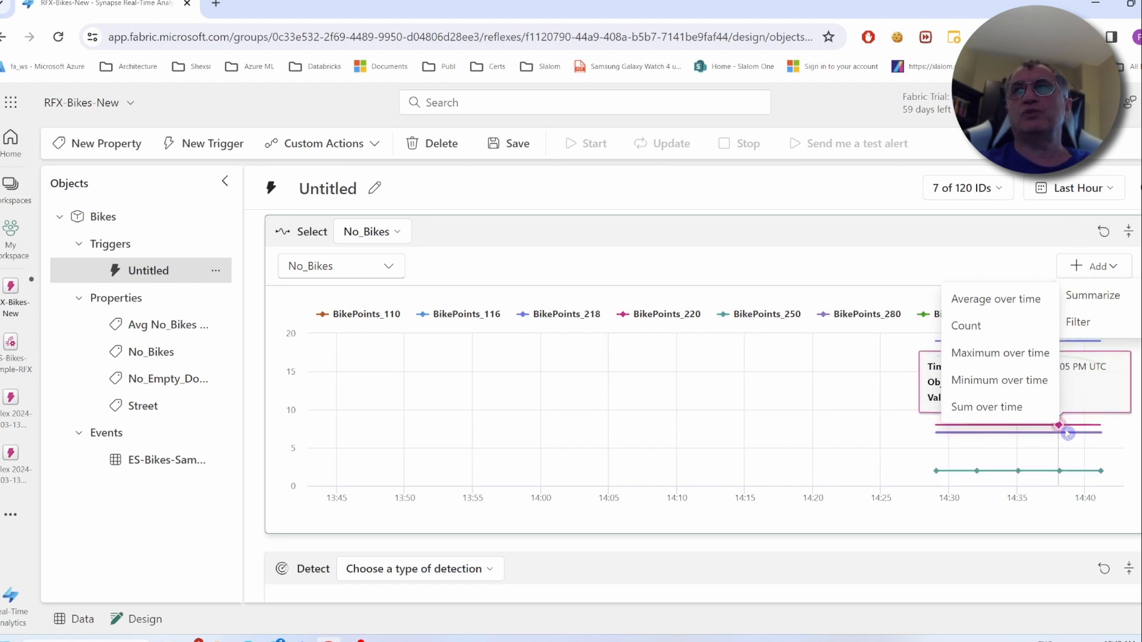
left_click(957, 259)
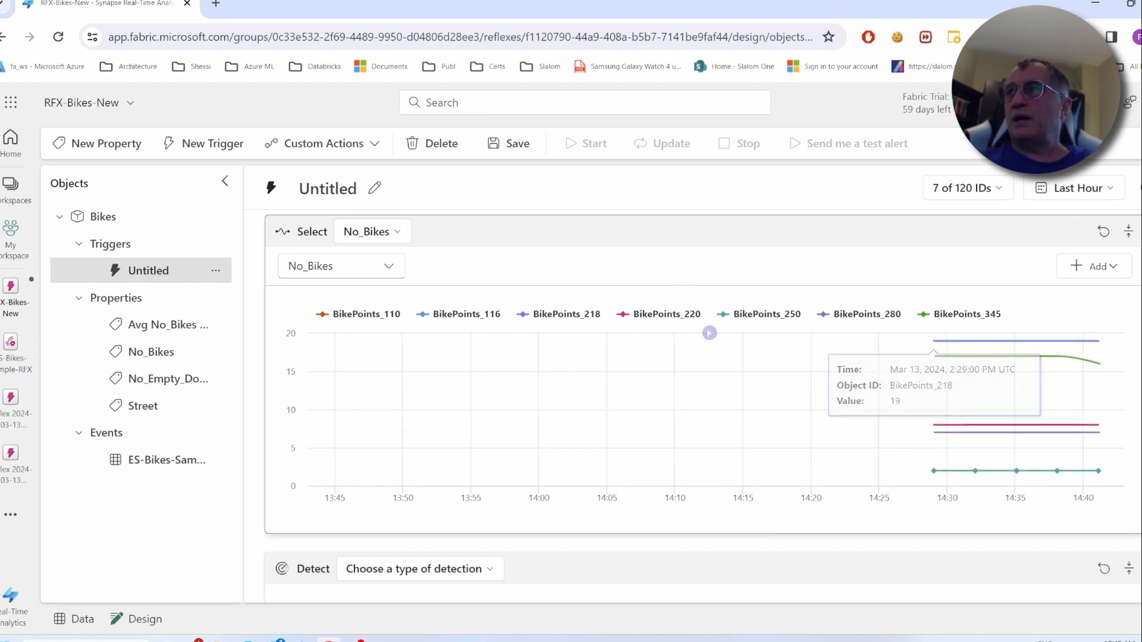
Set the trigger's detection to the numeric condition Is greater than
scroll(709, 331, "down", 3)
scroll(709, 332, "down", 3)
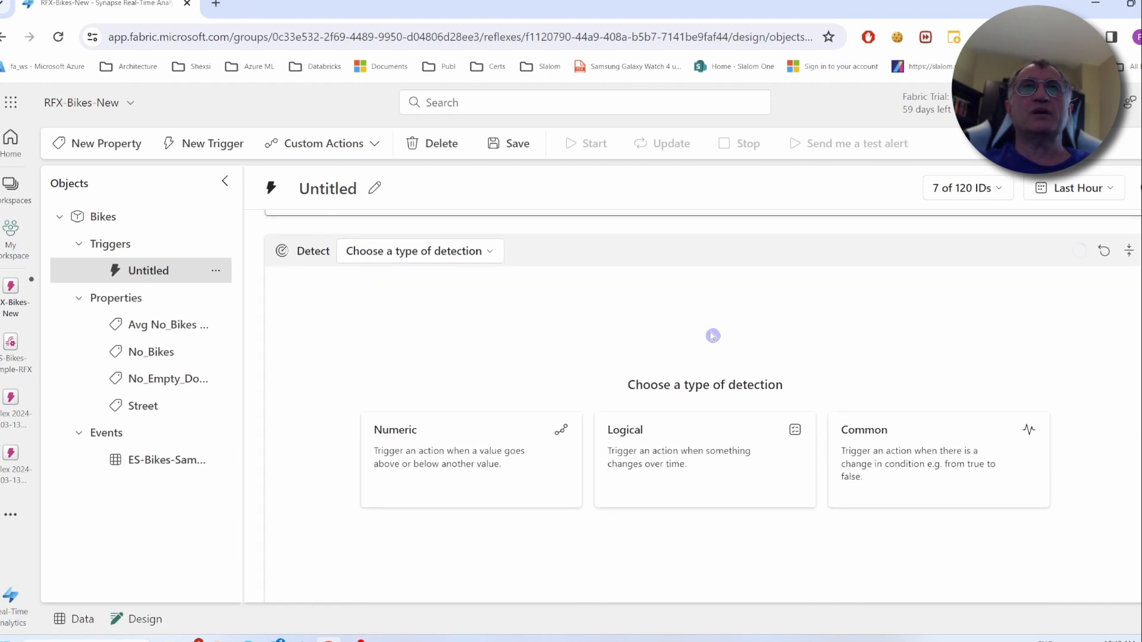
left_click(489, 254)
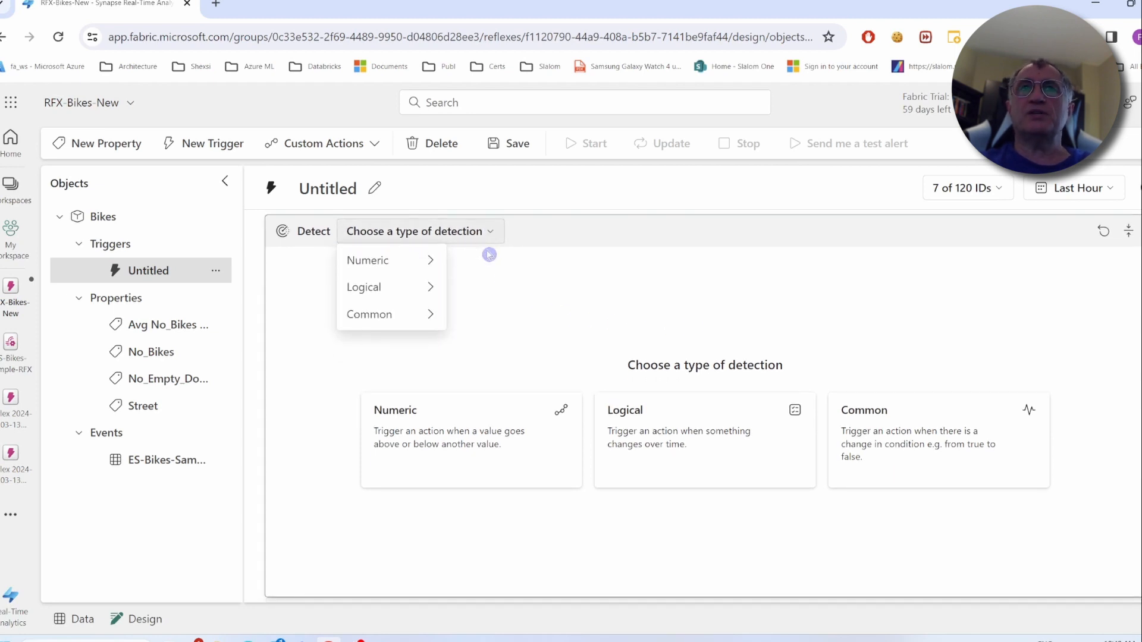
mouse_move(401, 261)
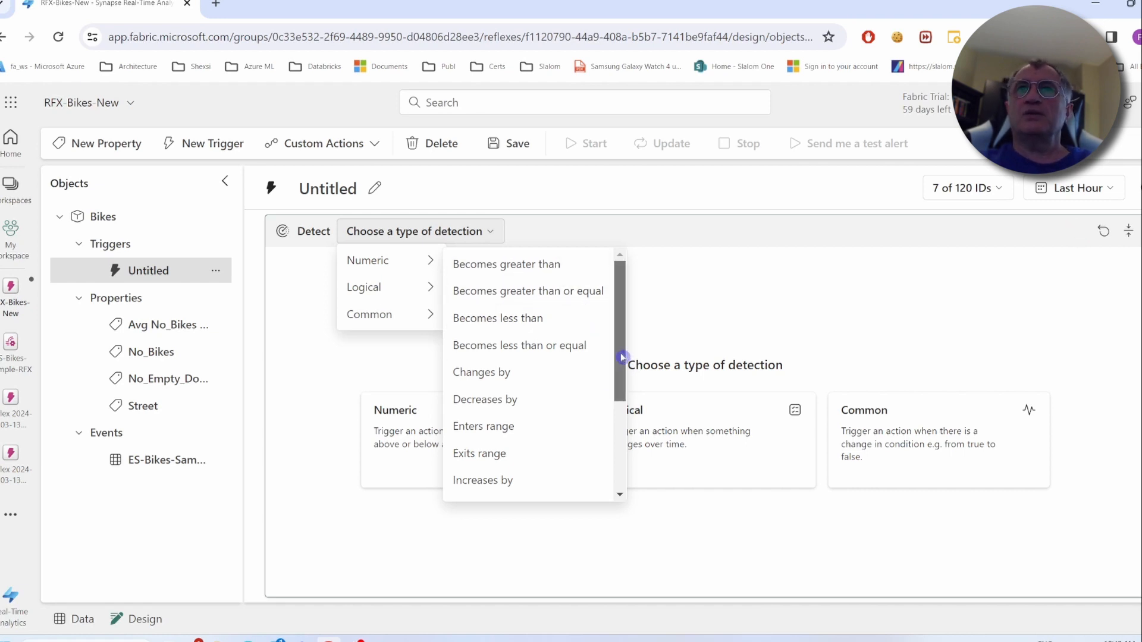
left_click_drag(619, 369, 619, 426)
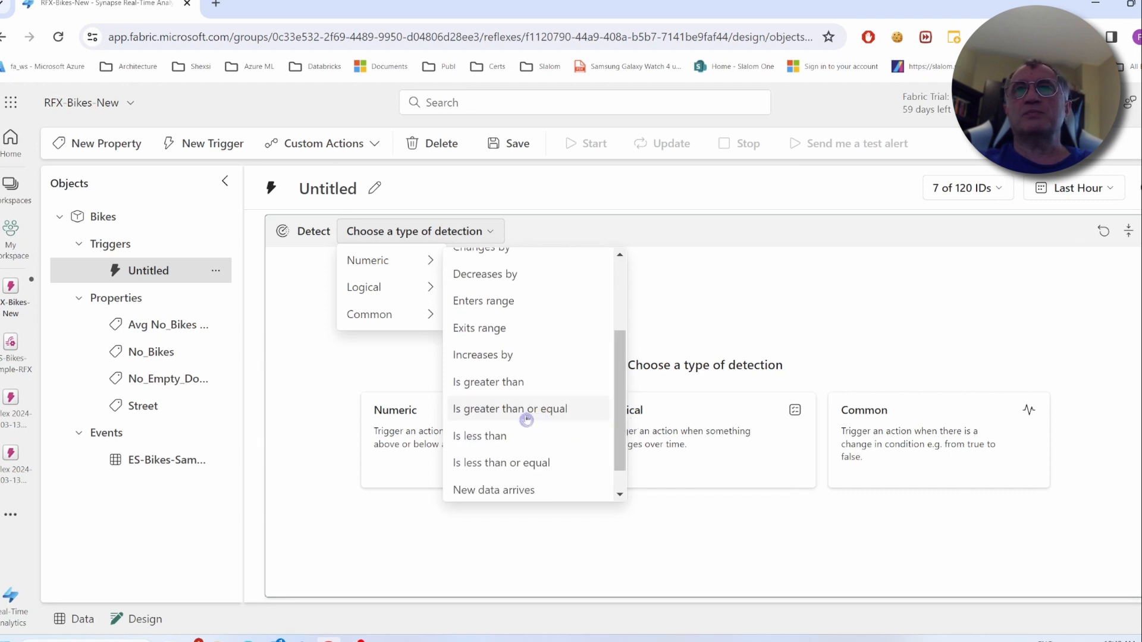
left_click_drag(620, 417, 621, 366)
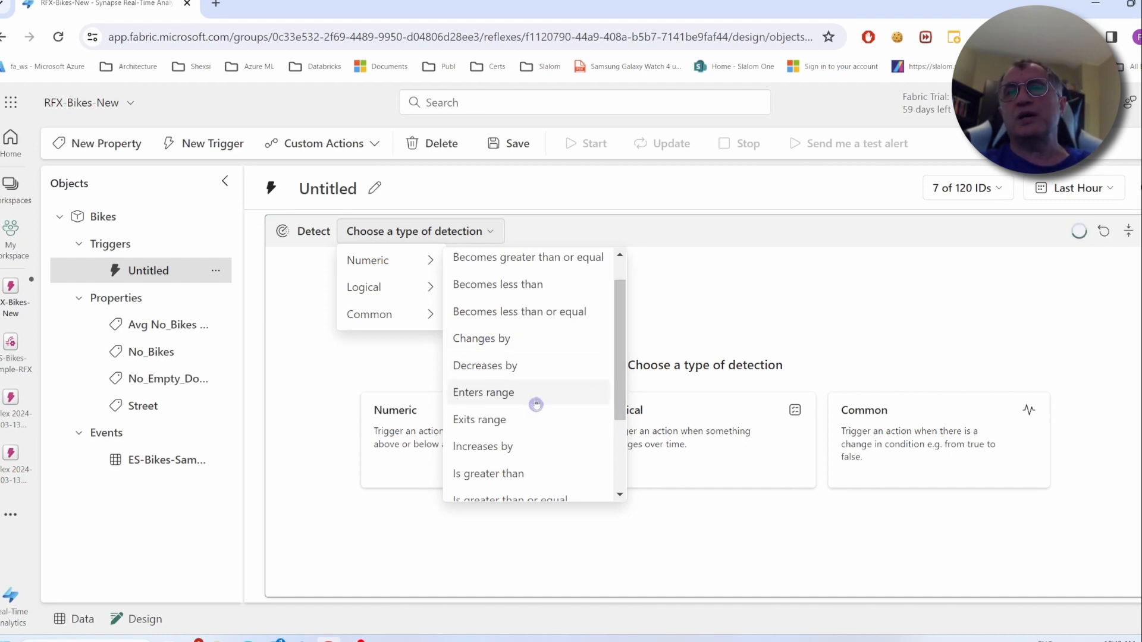
left_click_drag(619, 370, 621, 445)
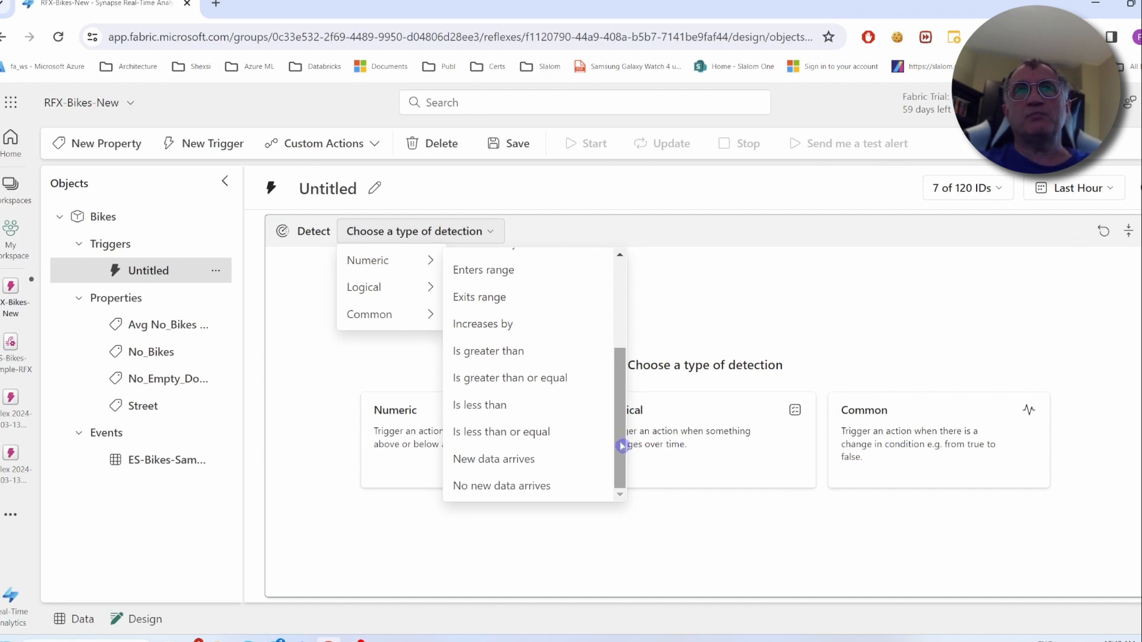
mouse_move(622, 447)
left_mouse_down()
mouse_move(621, 357)
mouse_move(623, 426)
left_mouse_up()
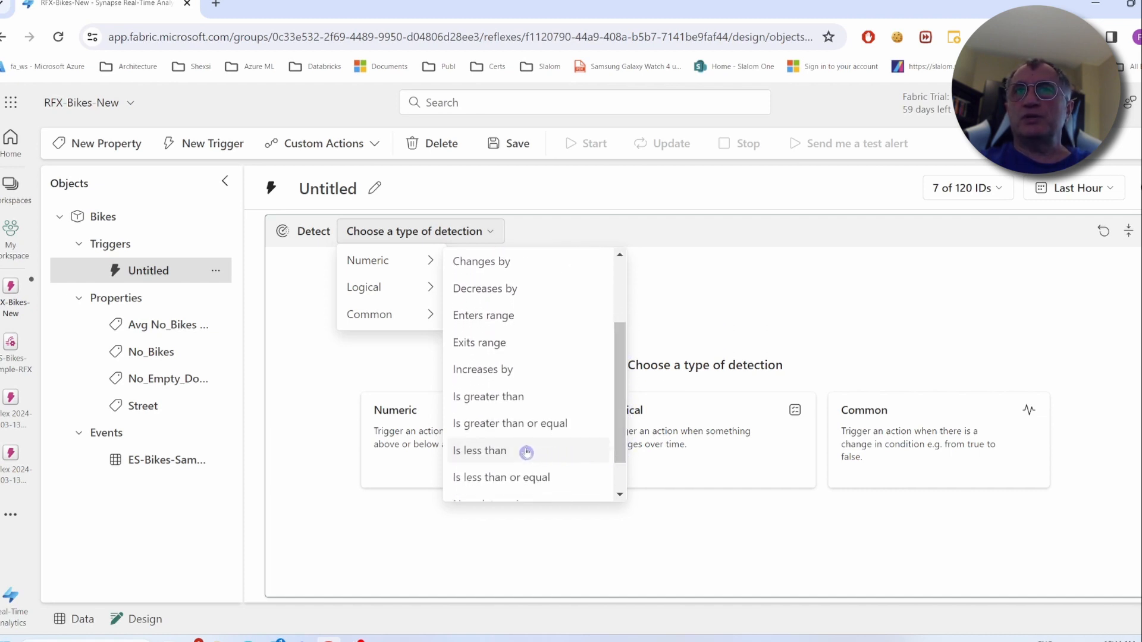
left_click(517, 397)
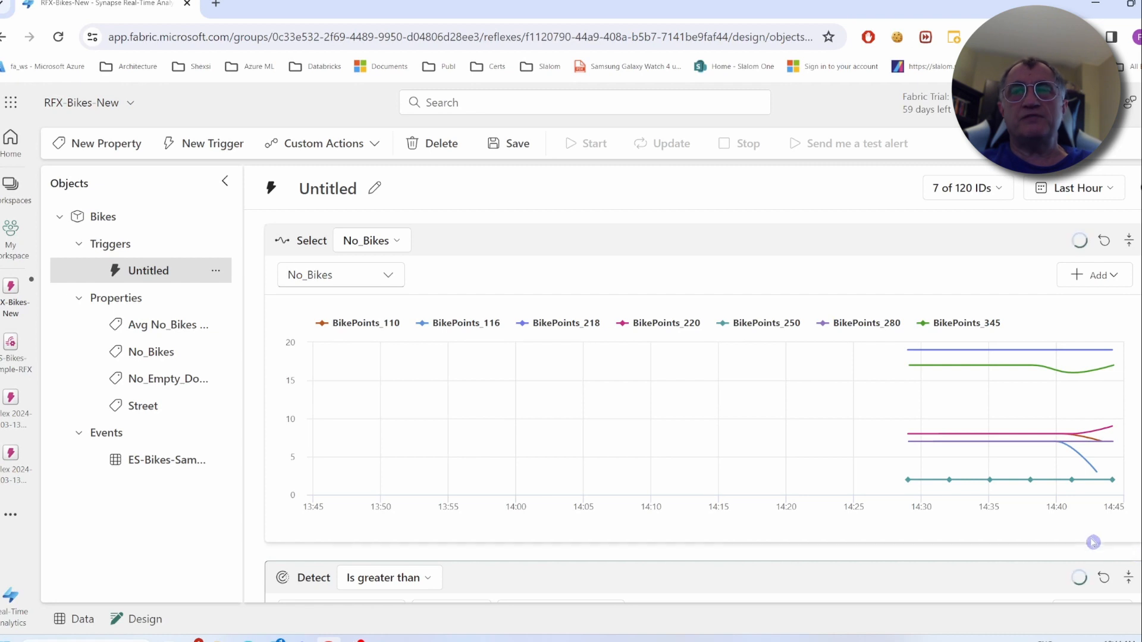
Set the threshold of the Is greater than detection to 15
mouse_move(1071, 485)
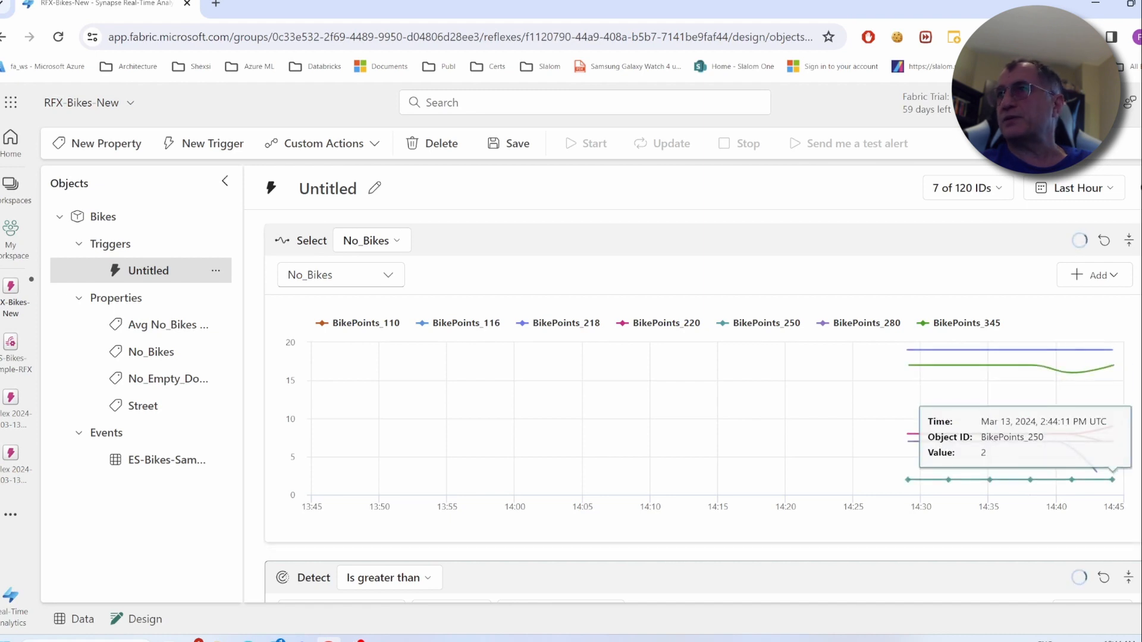
scroll(702, 405, "down", 10)
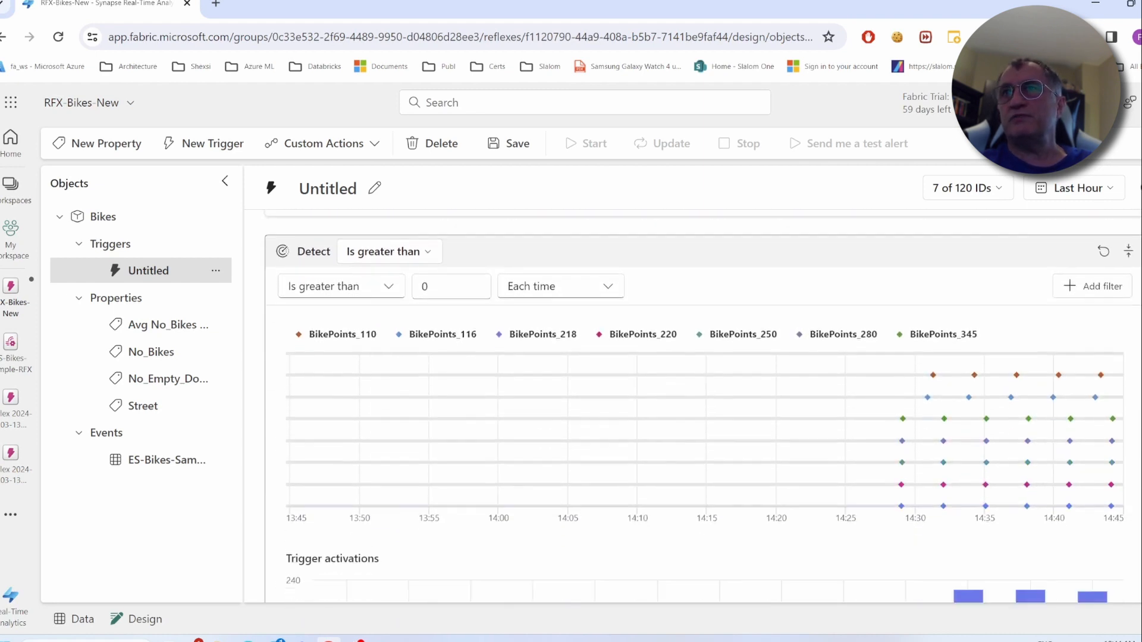
scroll(702, 405, "down", 2)
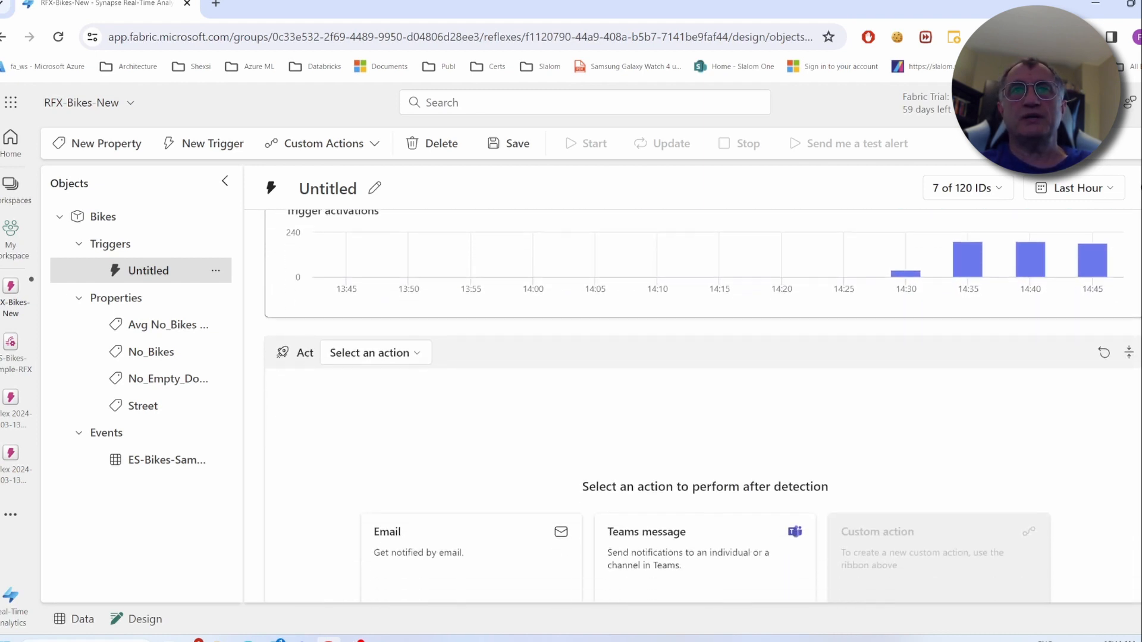
scroll(702, 405, "up", 4)
scroll(446, 337, "up", 4)
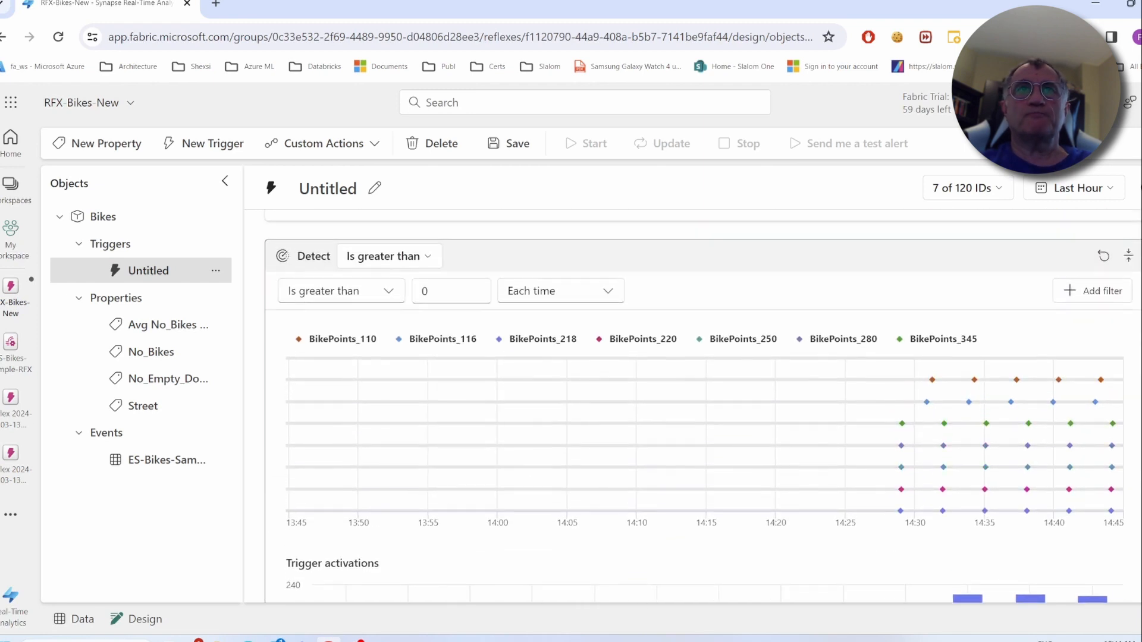
double_click(447, 337)
type("15")
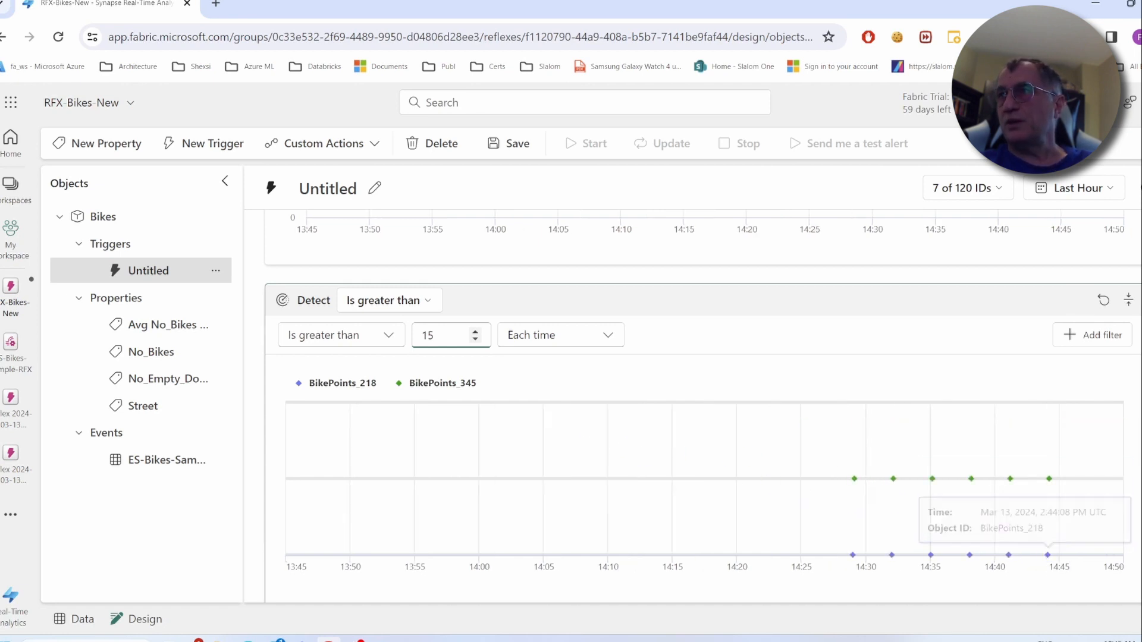
Examine the detection chart, the trigger activations per time interval and the available occurrence options for the condition
scroll(1123, 524, "down", 1)
scroll(703, 407, "down", 2)
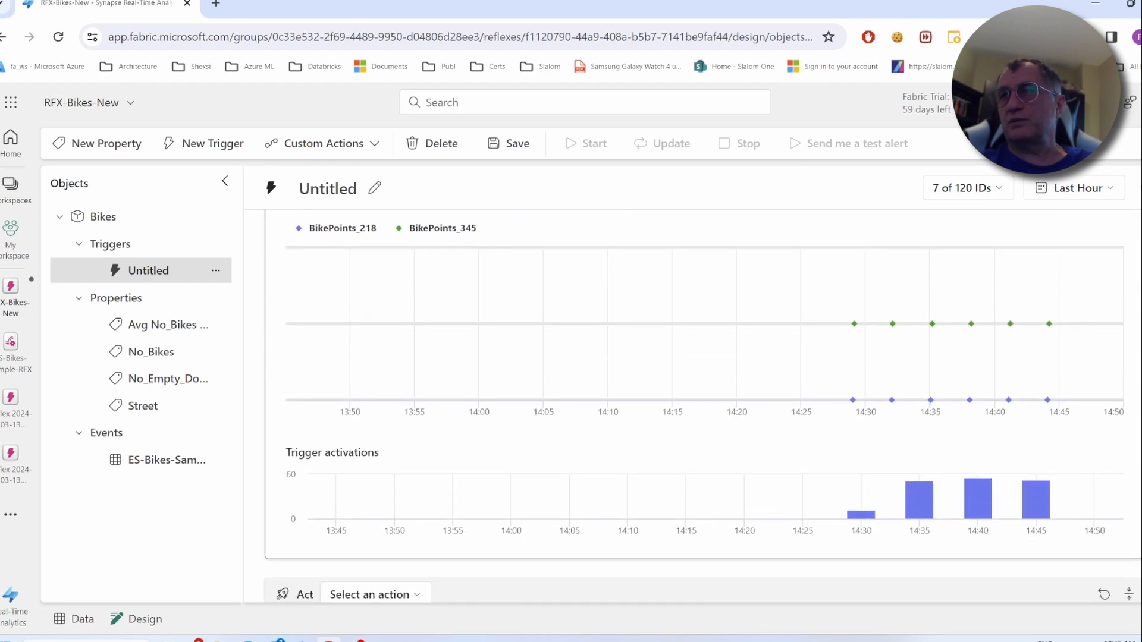
scroll(703, 405, "up", 1)
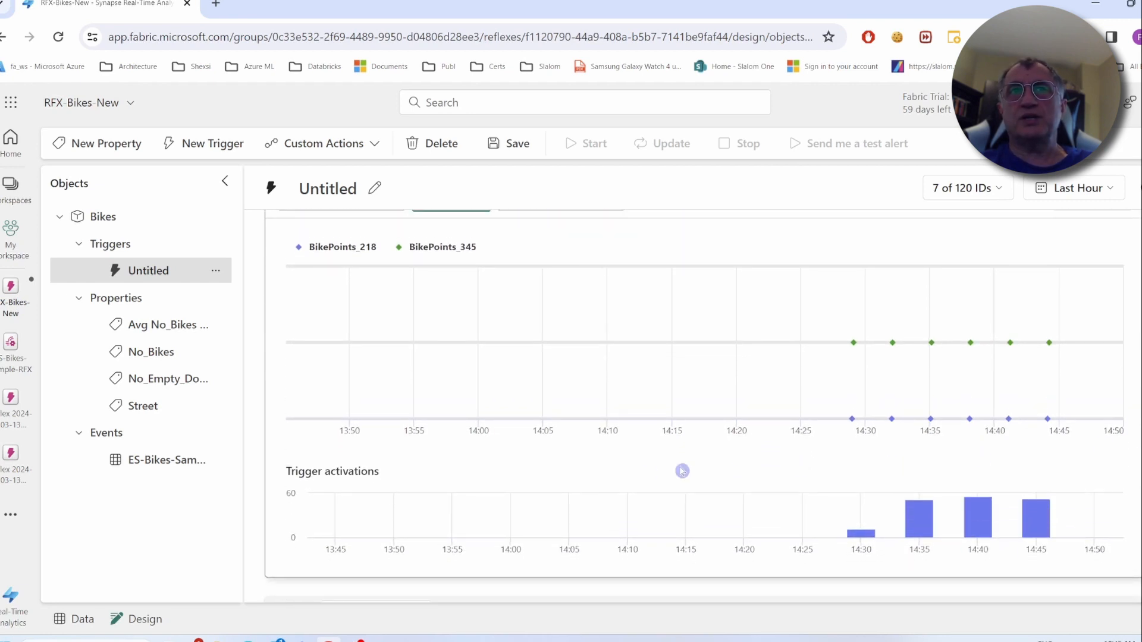
mouse_move(967, 533)
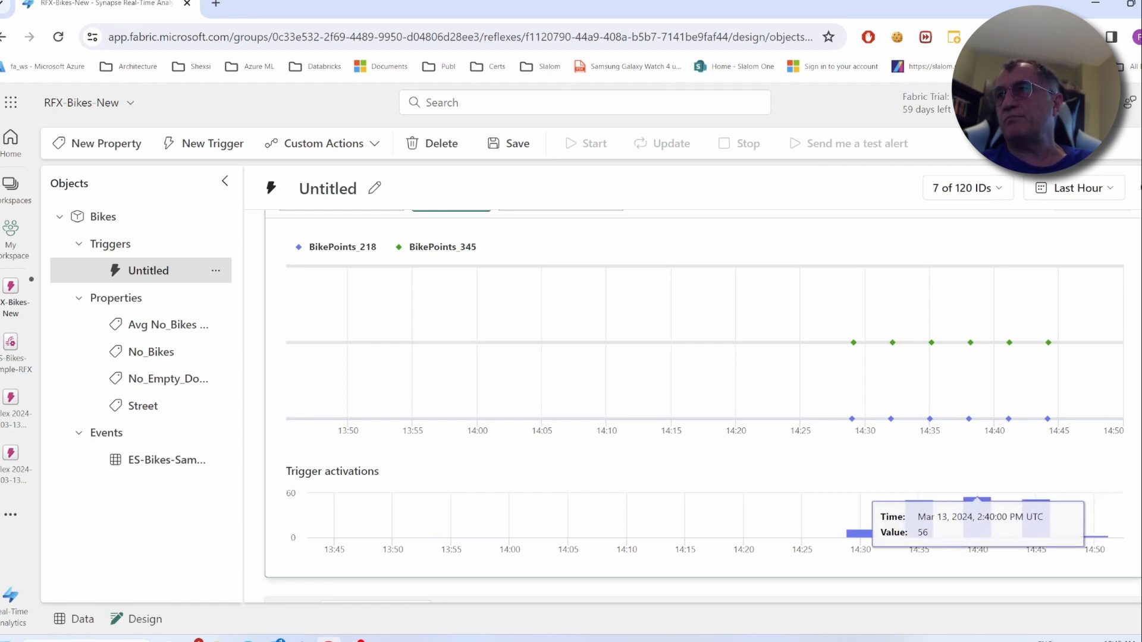
scroll(390, 447, "up", 3)
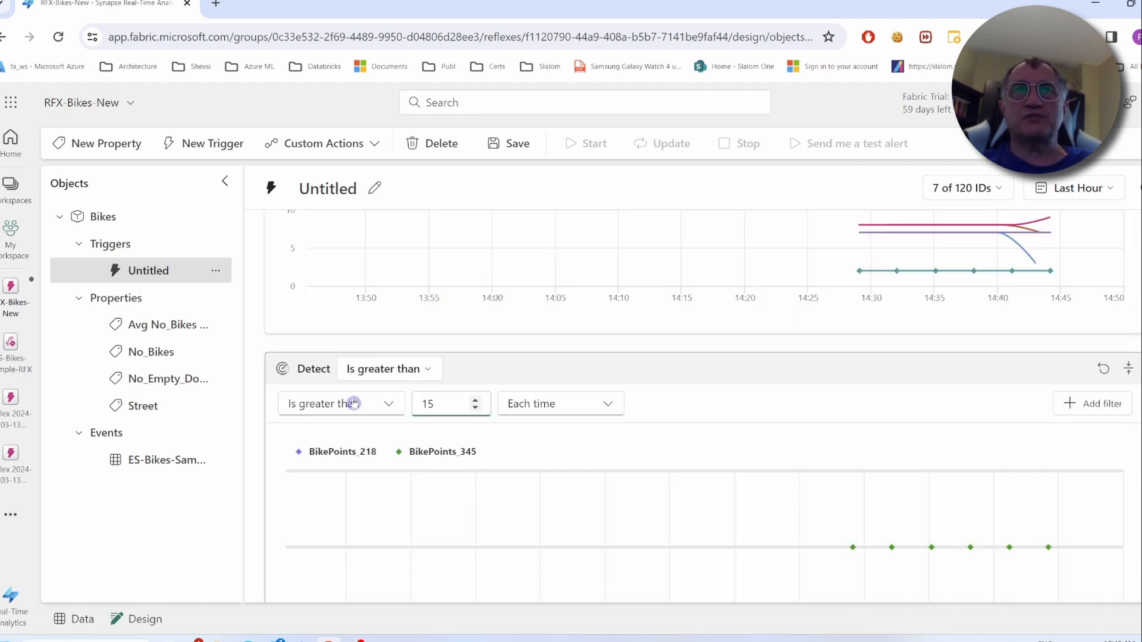
scroll(707, 425, "down", 1)
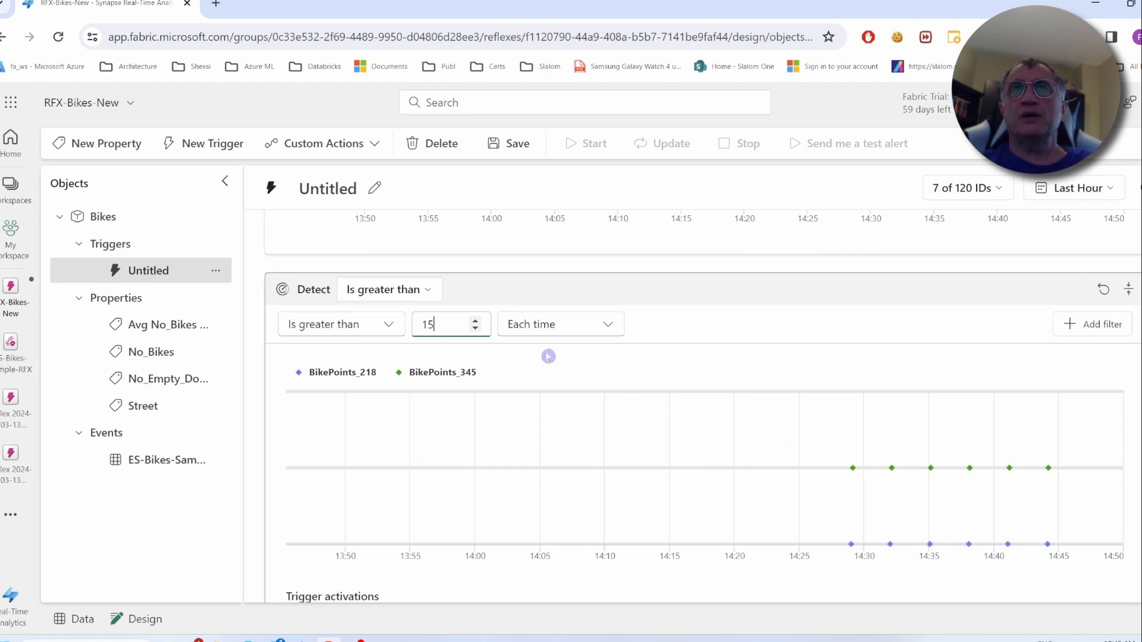
left_click(608, 328)
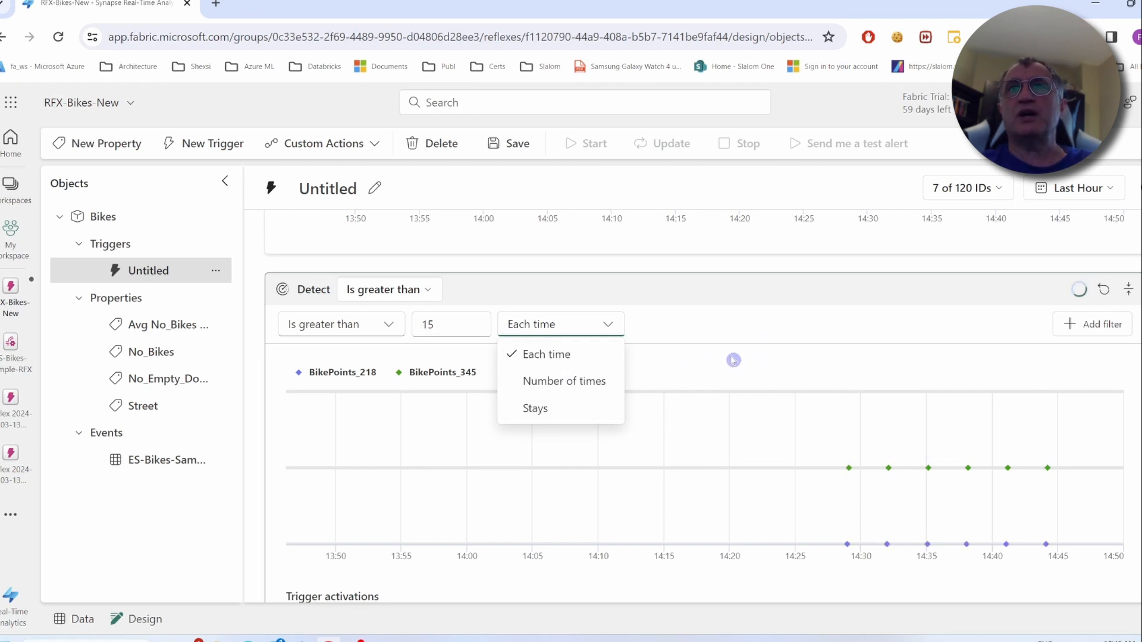
Set the action performed after detection to Email
scroll(1081, 420, "down", 6)
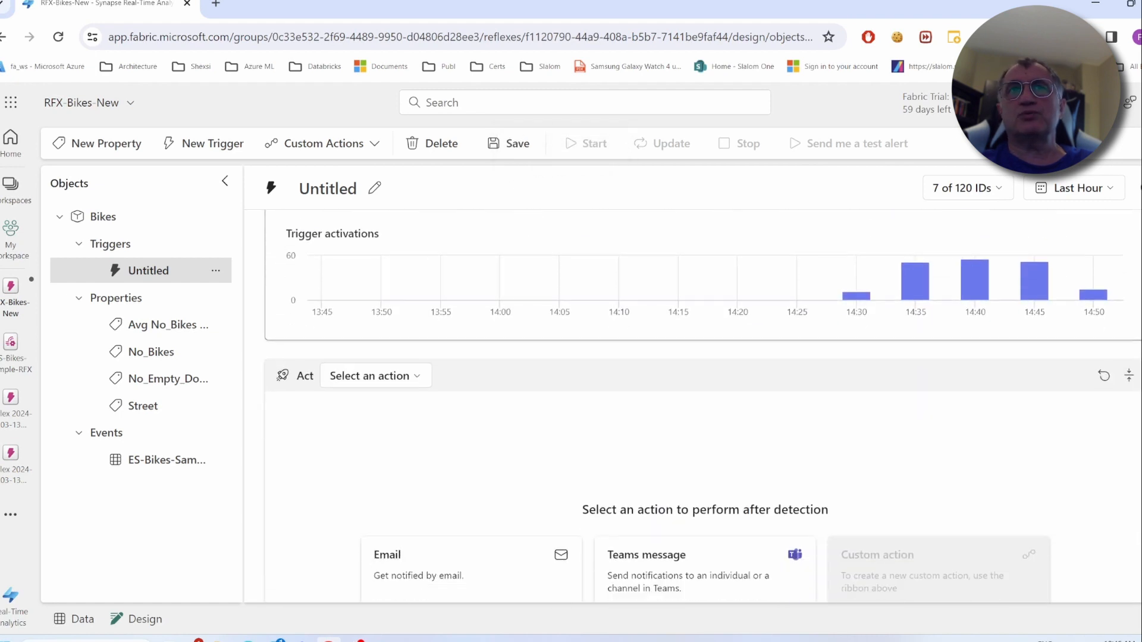
scroll(703, 406, "down", 2)
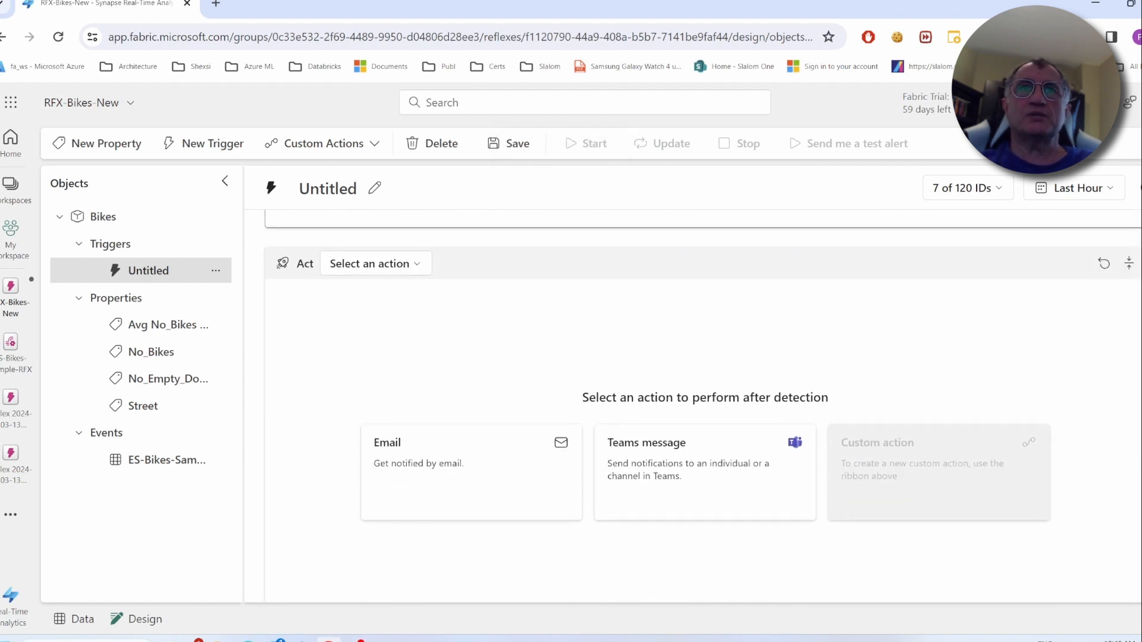
left_click(424, 267)
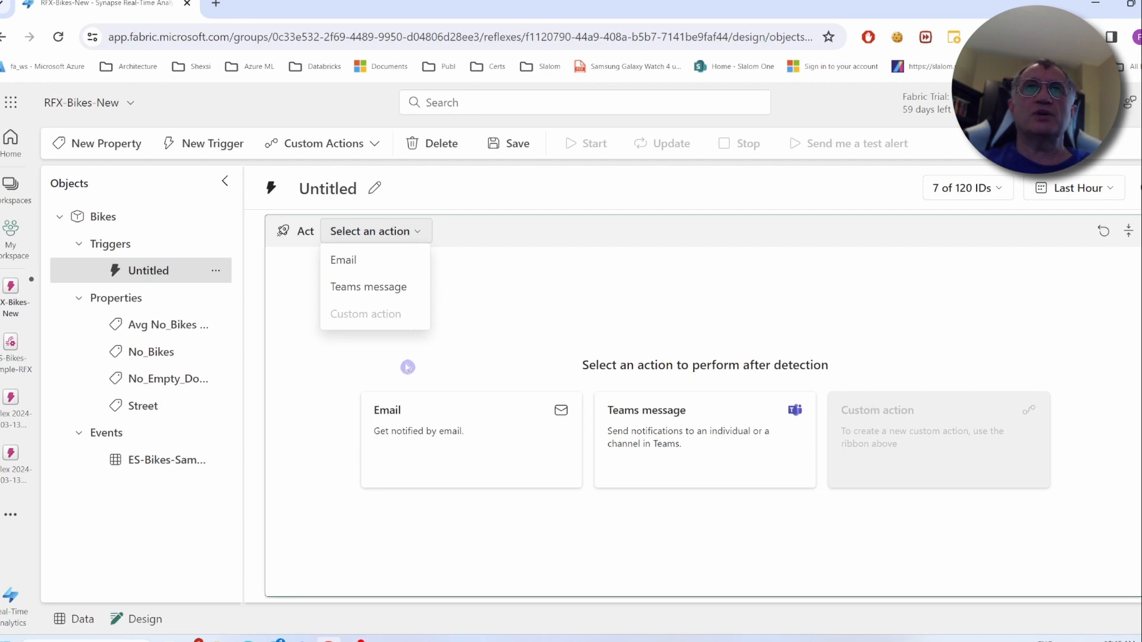
left_click(349, 260)
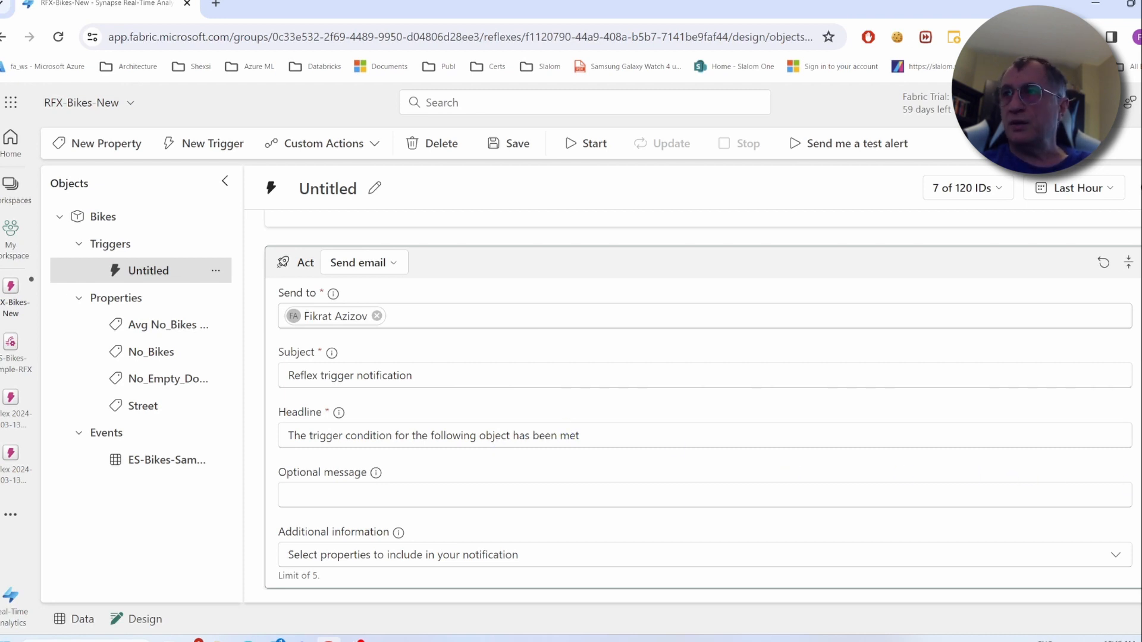
Include the No_Bikes and No_Empty_Docks properties as additional information in the email notification
left_click(480, 553)
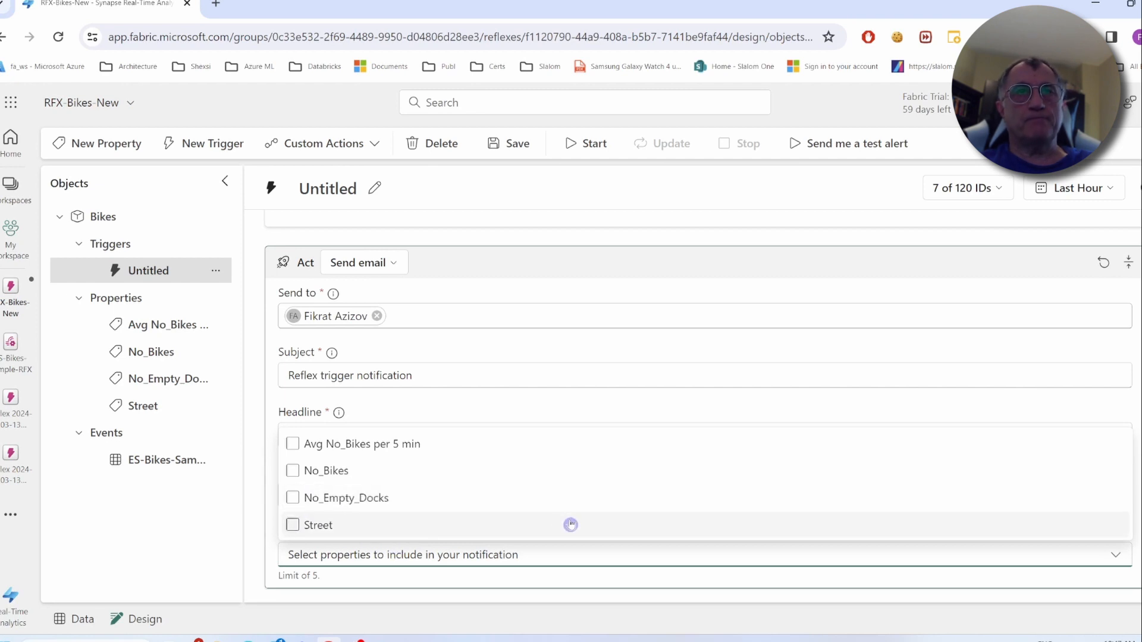
left_click(292, 470)
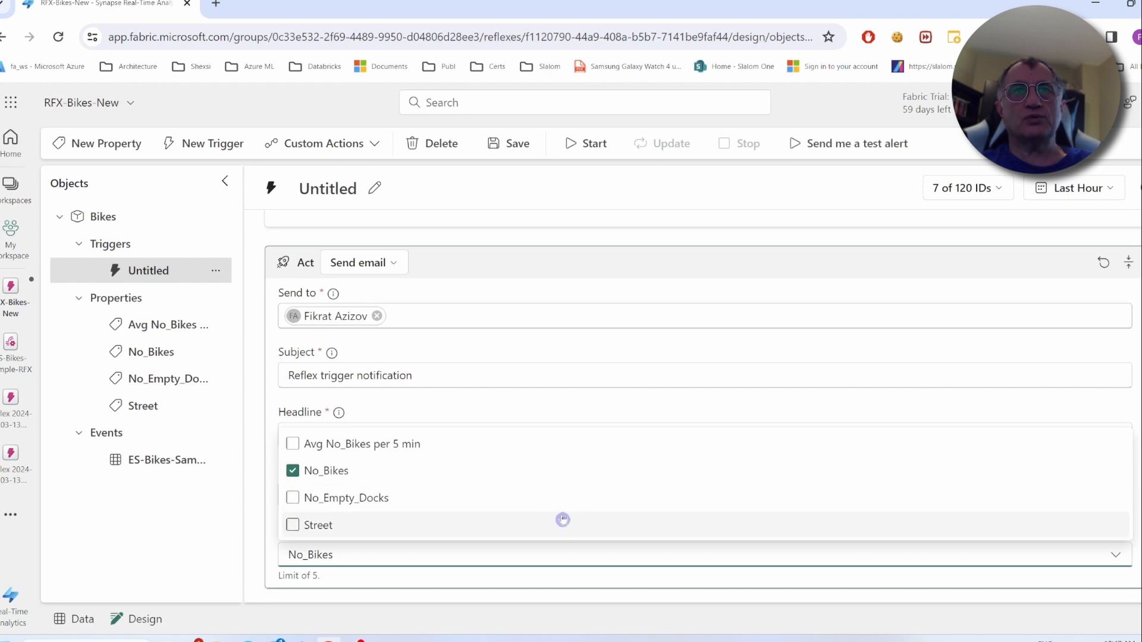
left_click(292, 498)
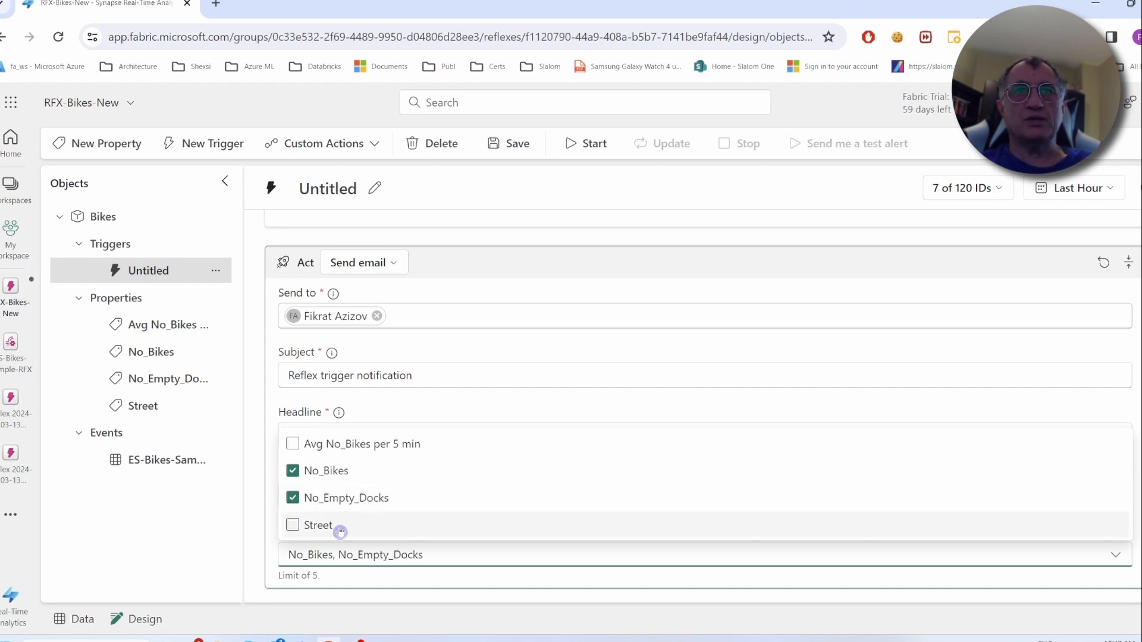
left_click(738, 244)
scroll(639, 405, "up", 5)
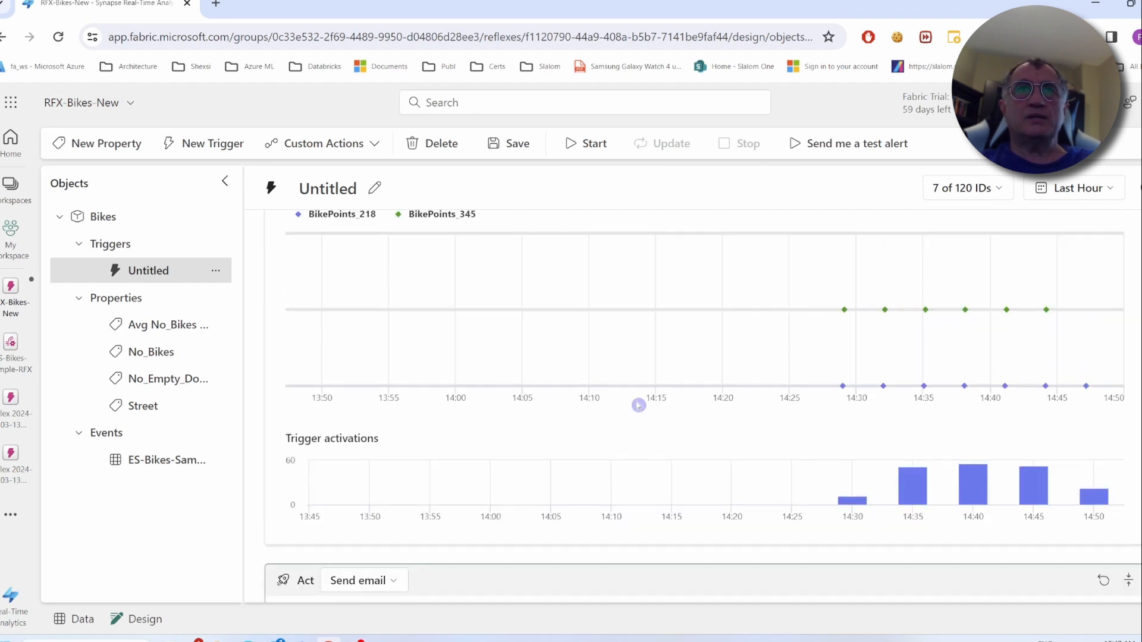
scroll(638, 405, "up", 1)
scroll(638, 406, "down", 4)
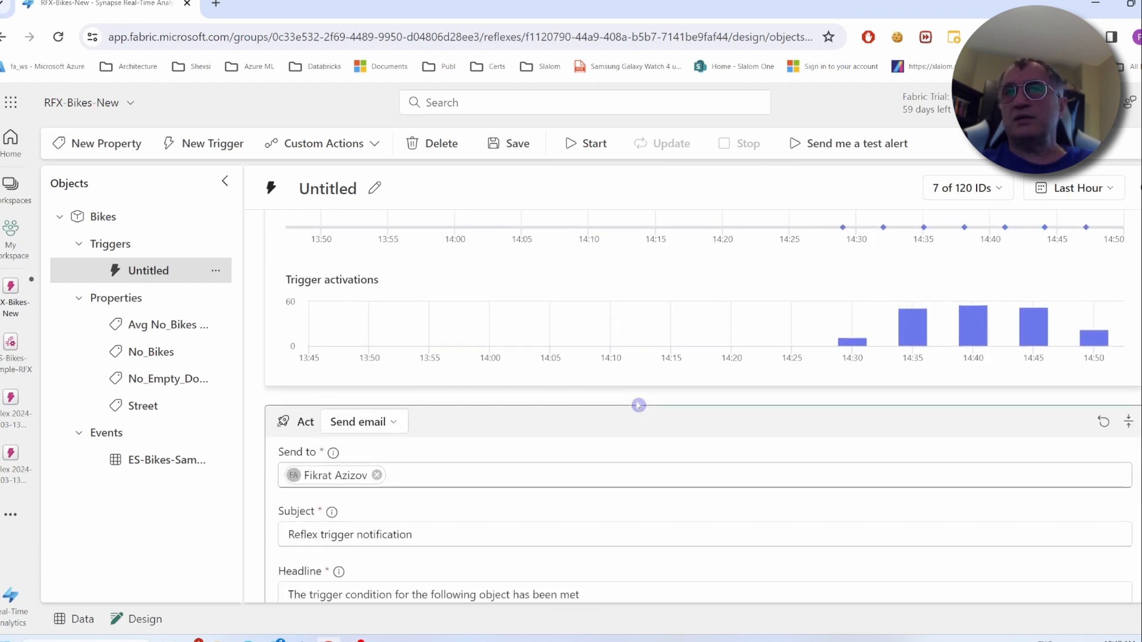
Rename the untitled trigger of the Bikes object to "No_bikes over 15"
scroll(639, 406, "up", 8)
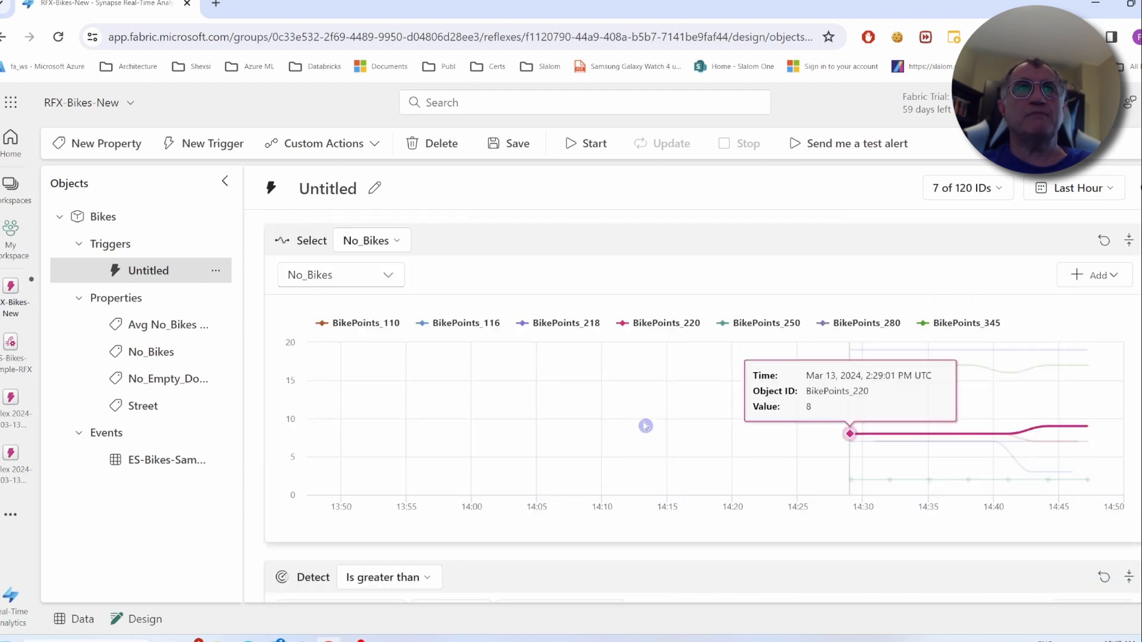
left_click(322, 189)
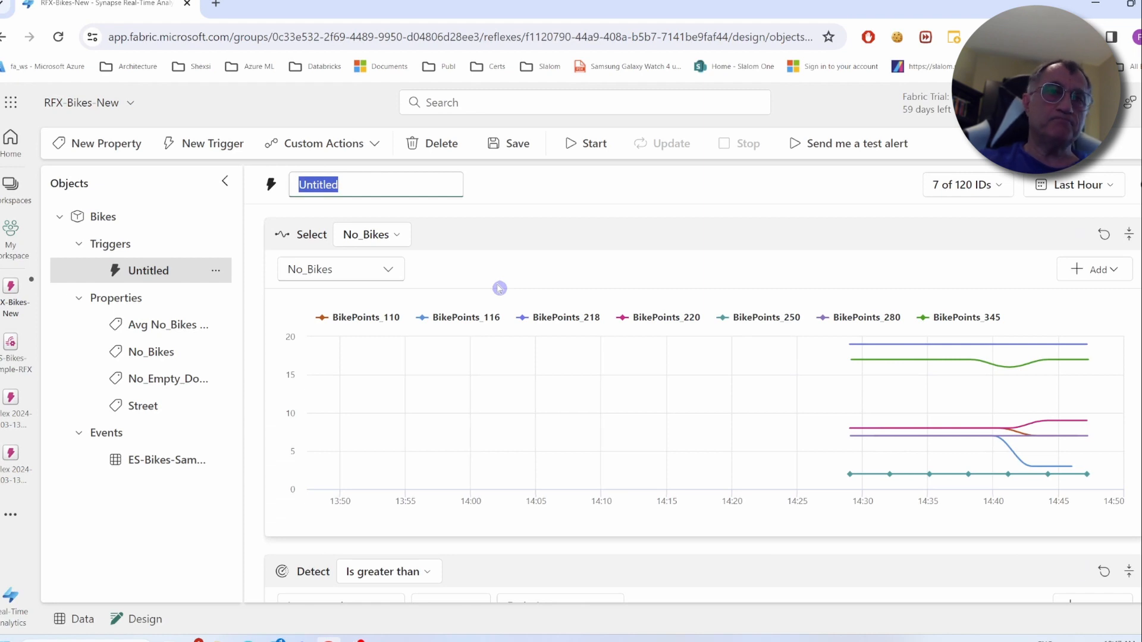
type("No_bikes ")
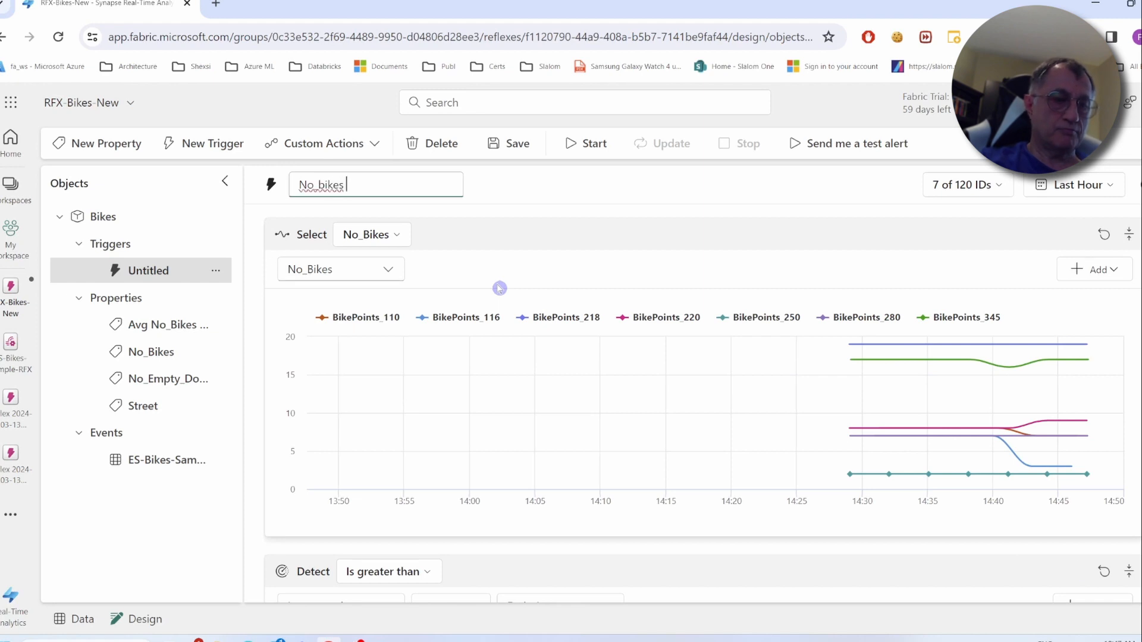
type("over 15")
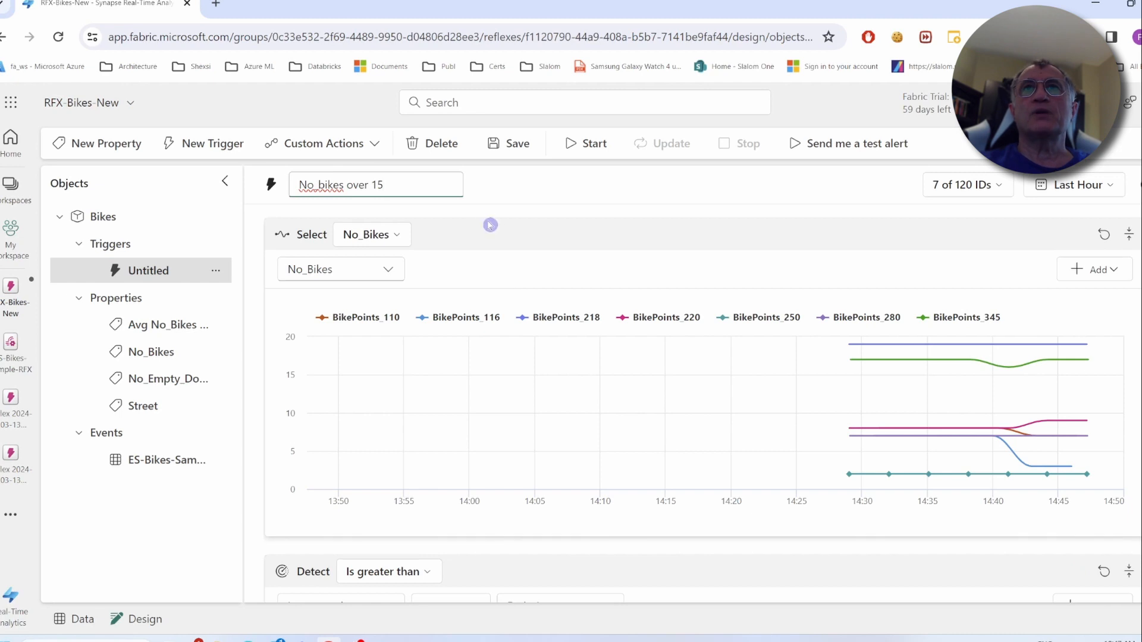
Save the reflex and start the No_bikes over 15 trigger
left_click(510, 146)
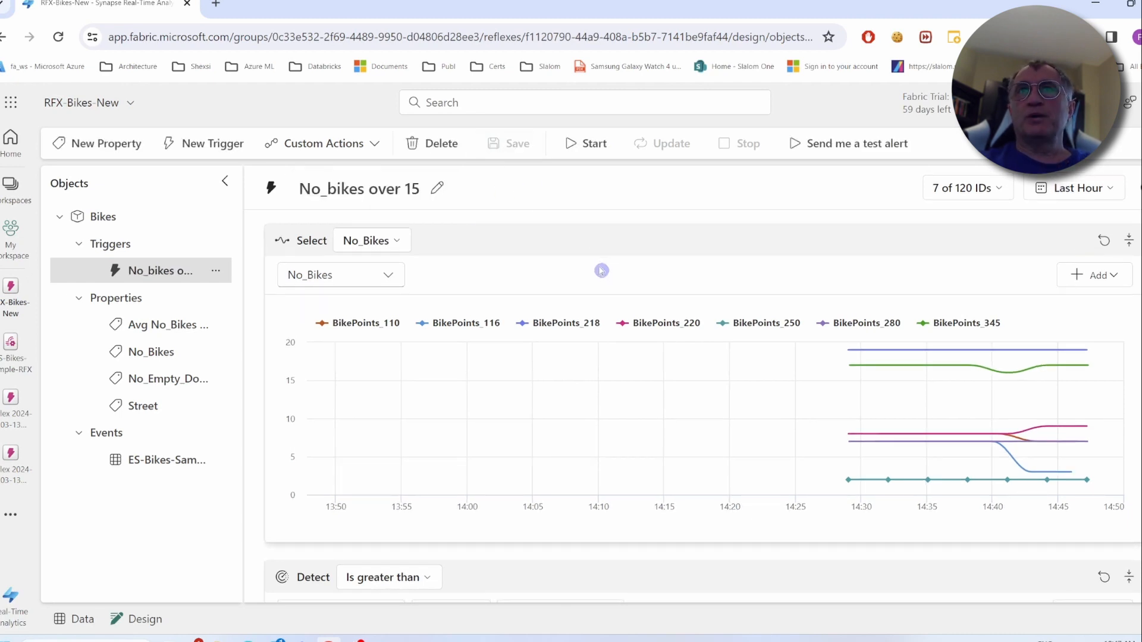
left_click(590, 144)
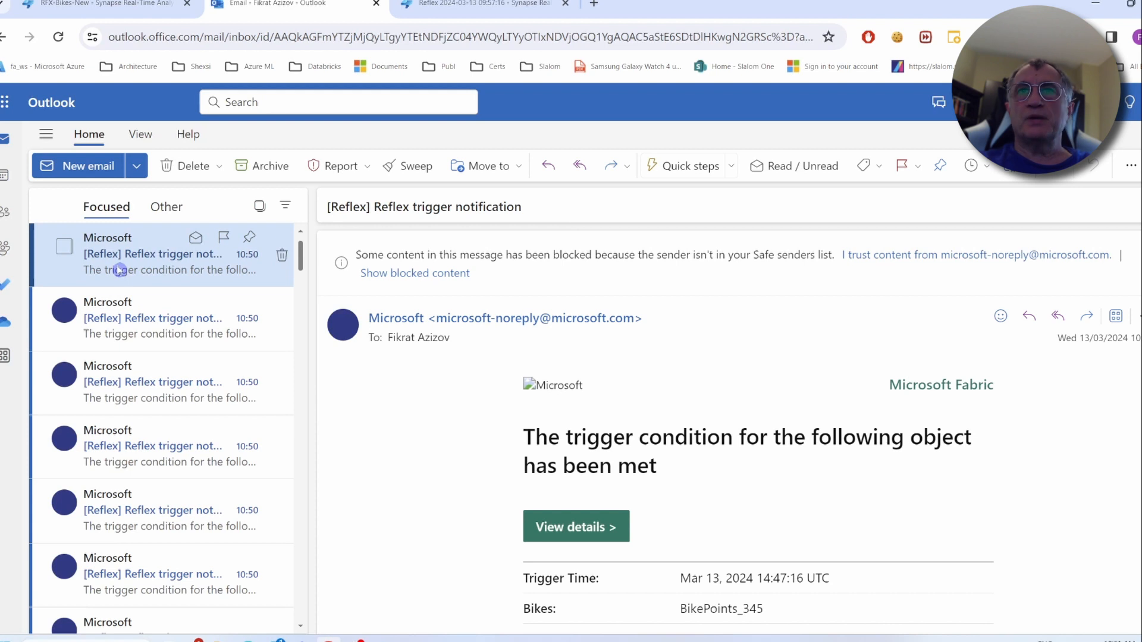
Read the Reflex trigger notification email in Outlook and view the details of the trigger it links to
scroll(848, 367, "down", 3)
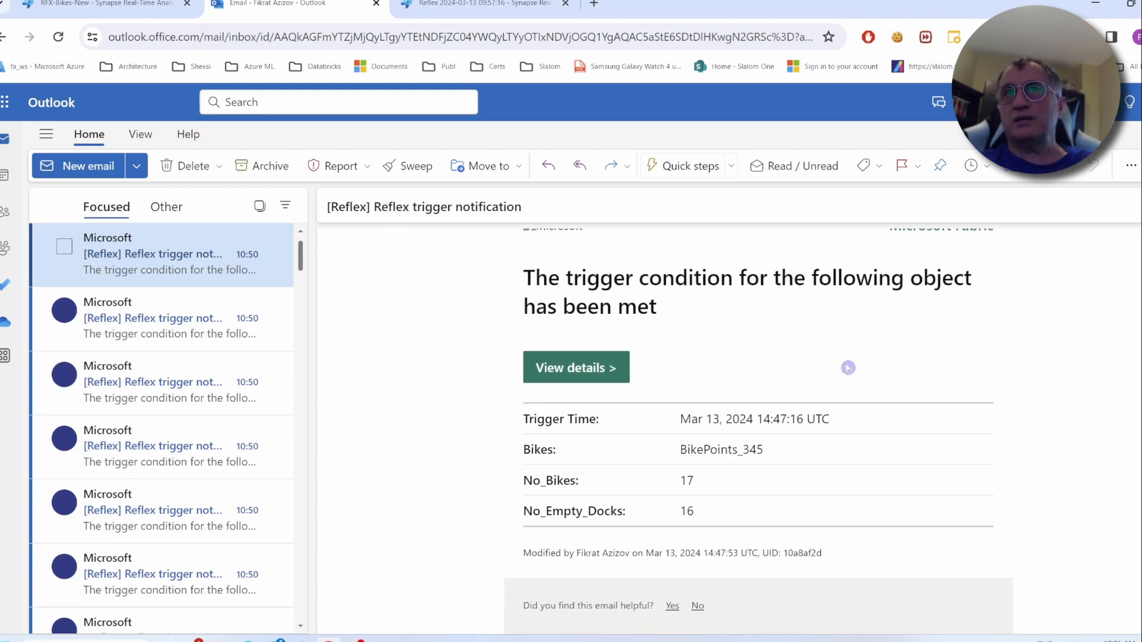
scroll(849, 368, "down", 2)
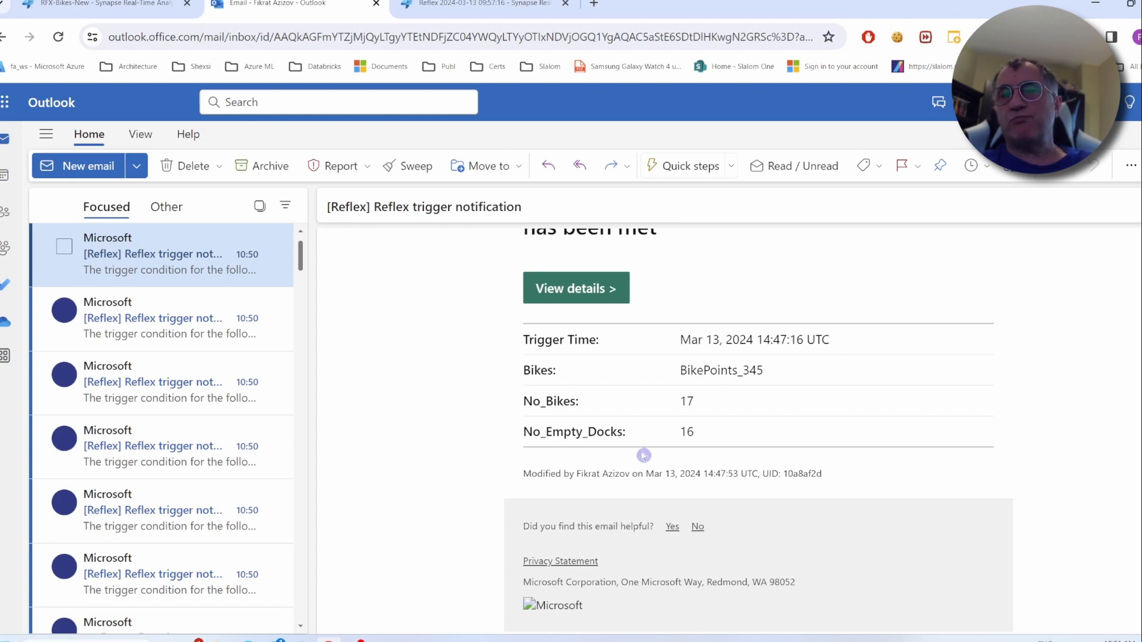
scroll(643, 456, "up", 5)
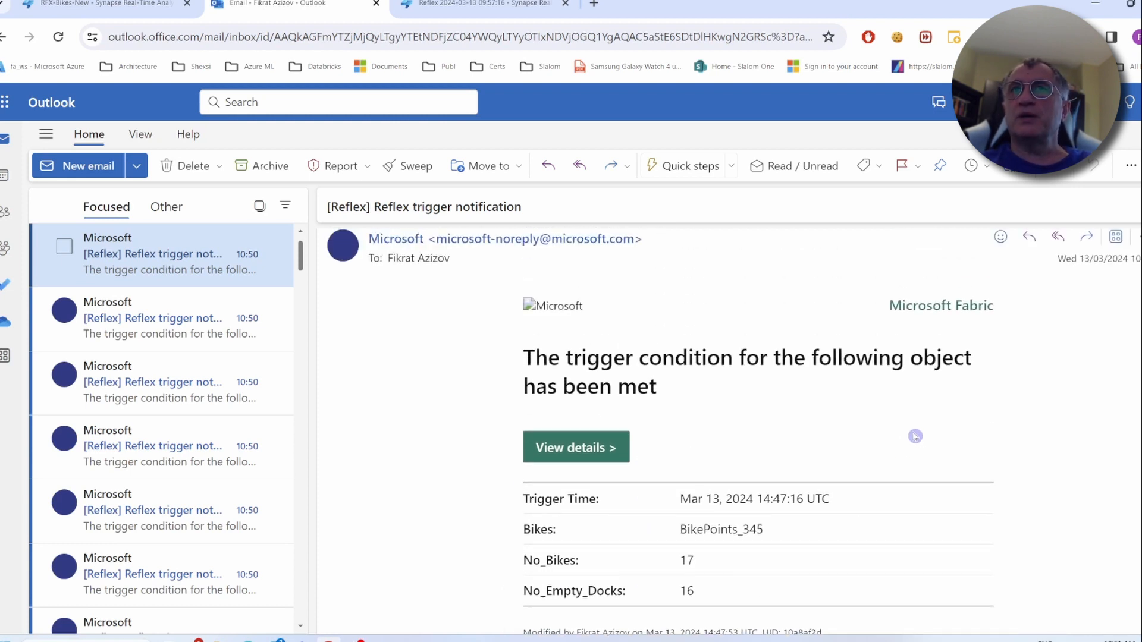
scroll(905, 430, "down", 4)
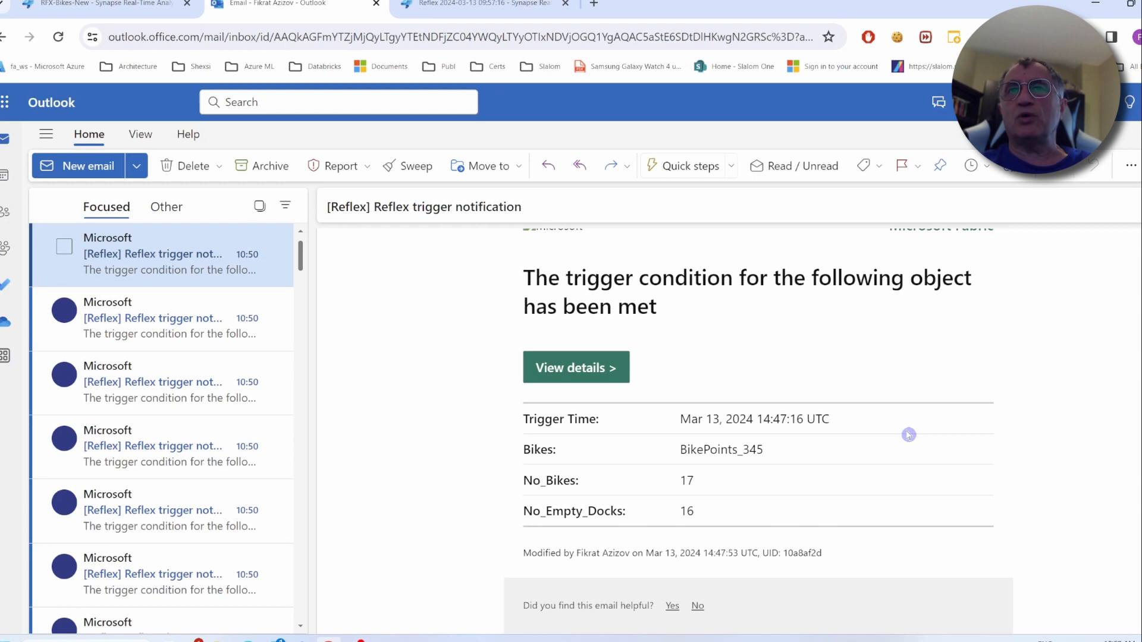
left_click(583, 368)
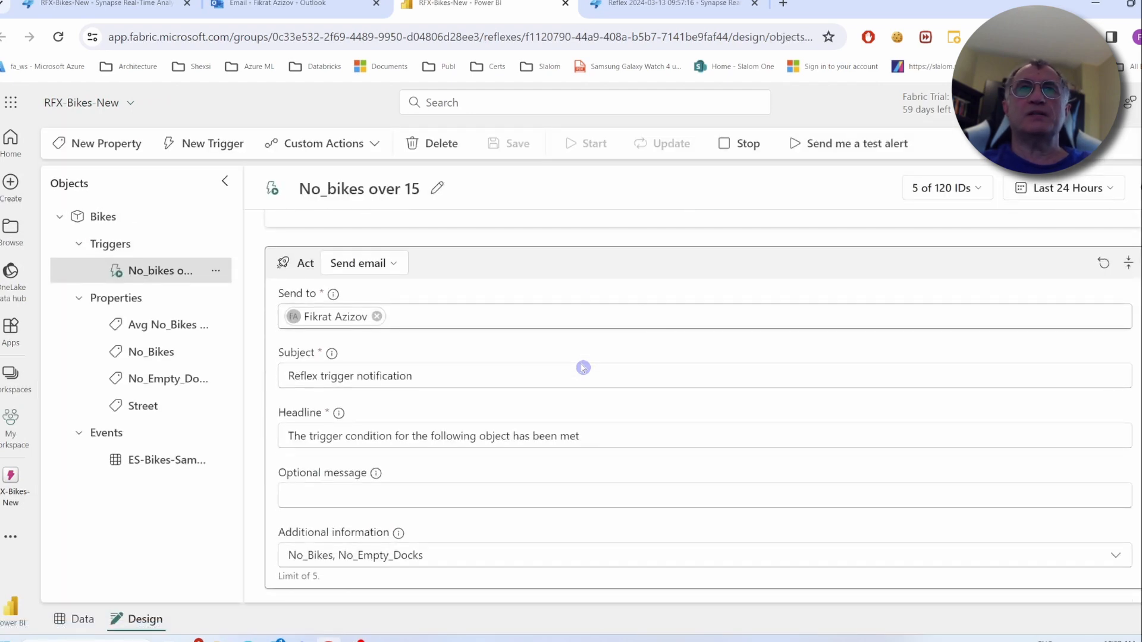
scroll(583, 368, "up", 15)
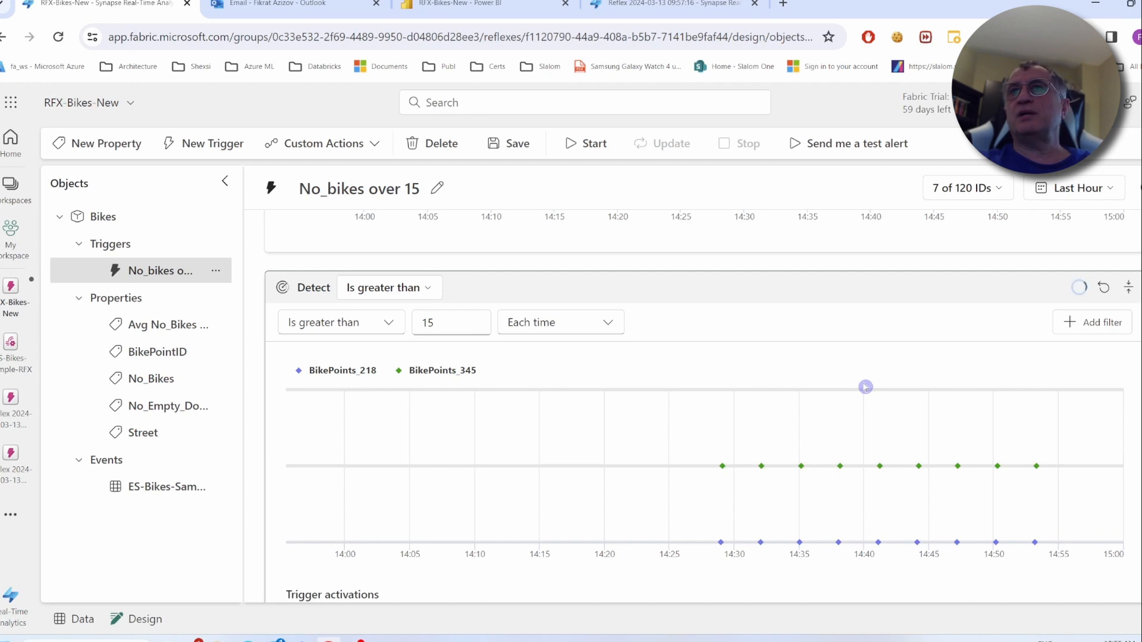
Examine the No_Bikes values per bike point and the detection chart of the No_bikes over 15 trigger
scroll(838, 467, "up", 3)
scroll(761, 435, "up", 3)
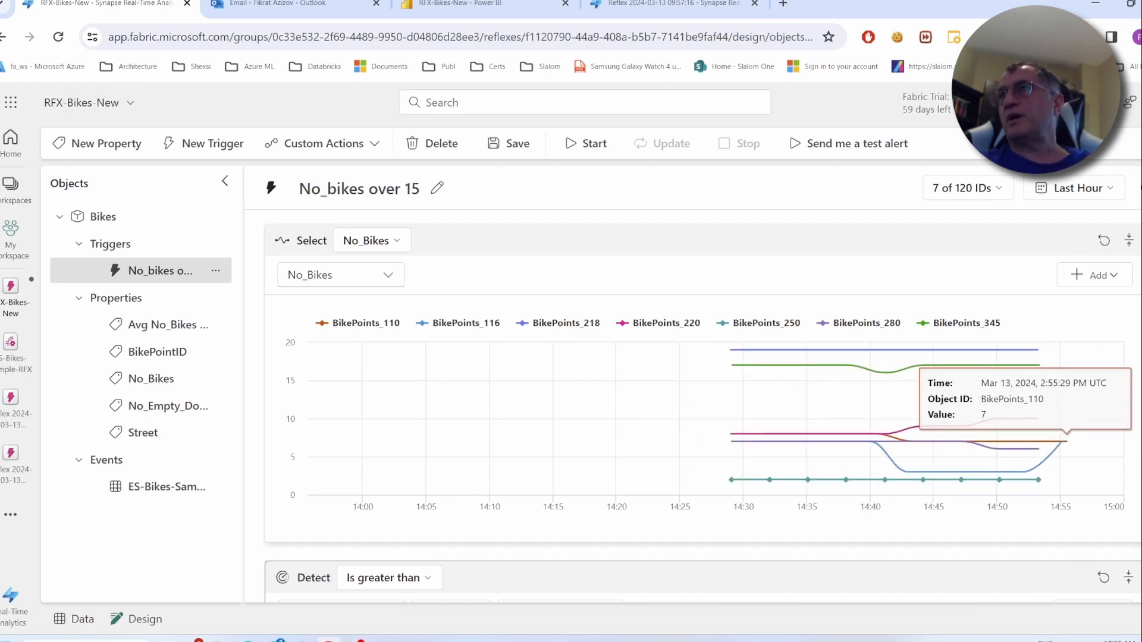
scroll(703, 407, "down", 1)
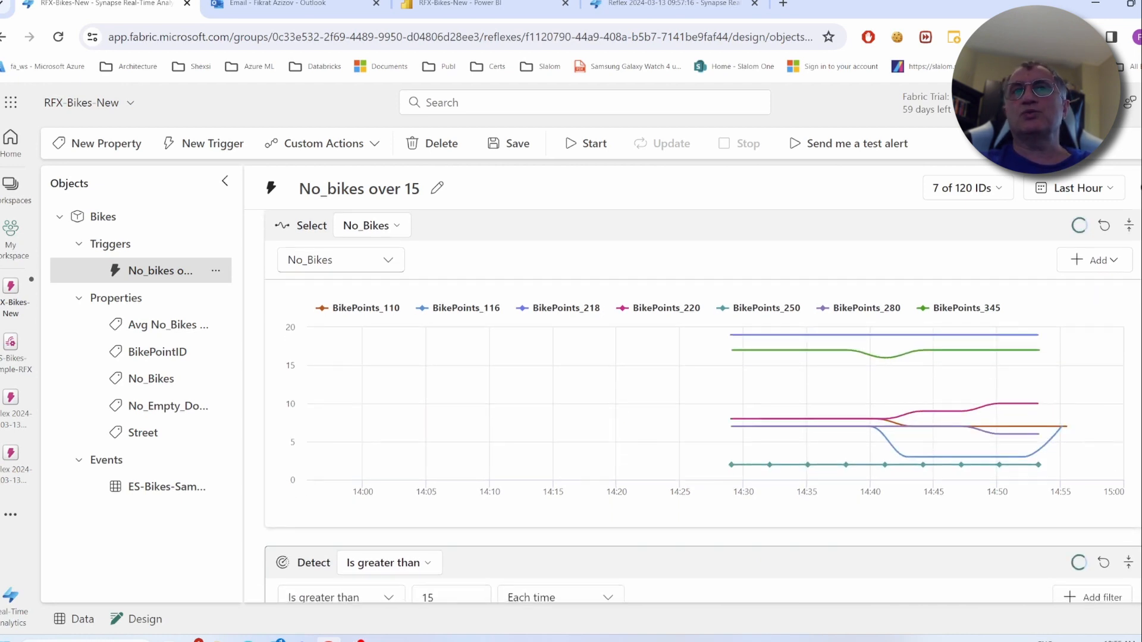
scroll(703, 407, "up", 1)
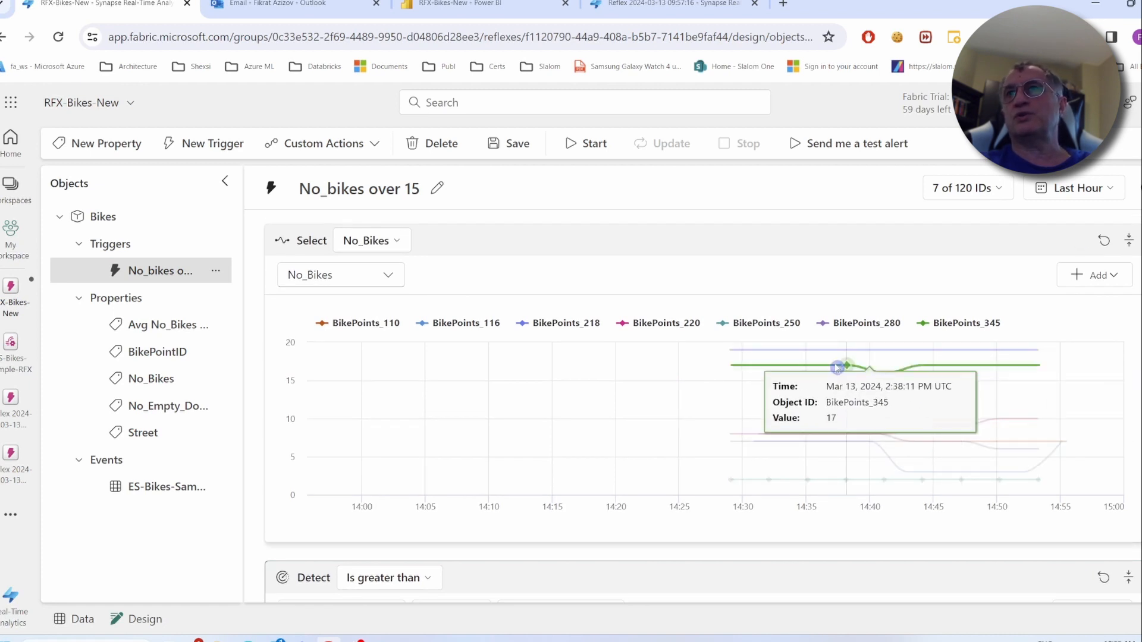
scroll(908, 404, "down", 5)
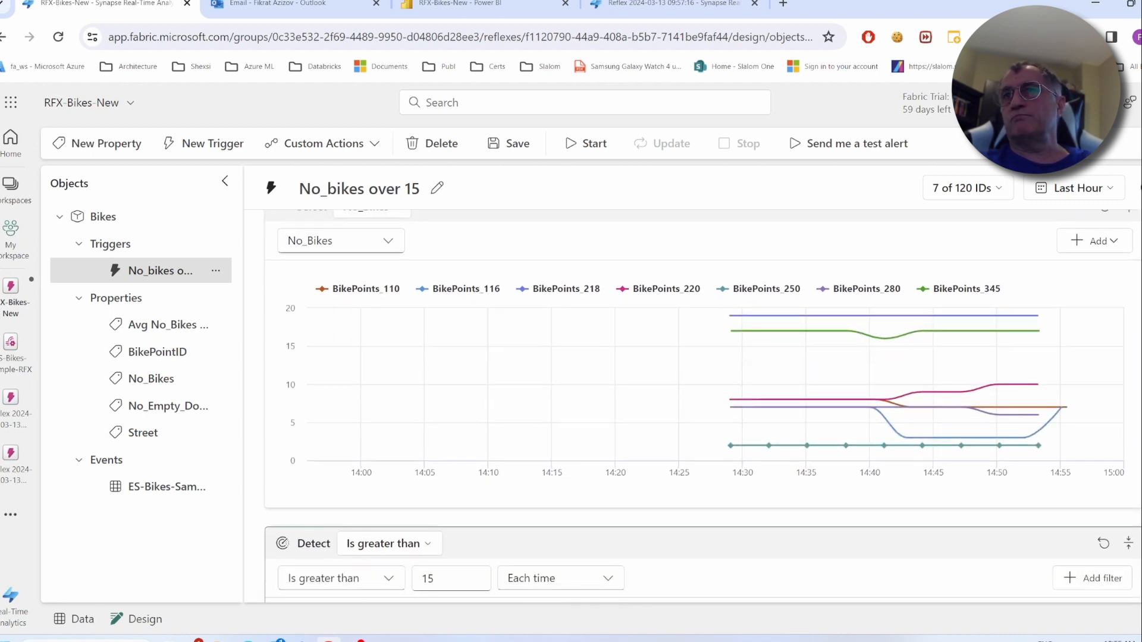
scroll(703, 405, "down", 2)
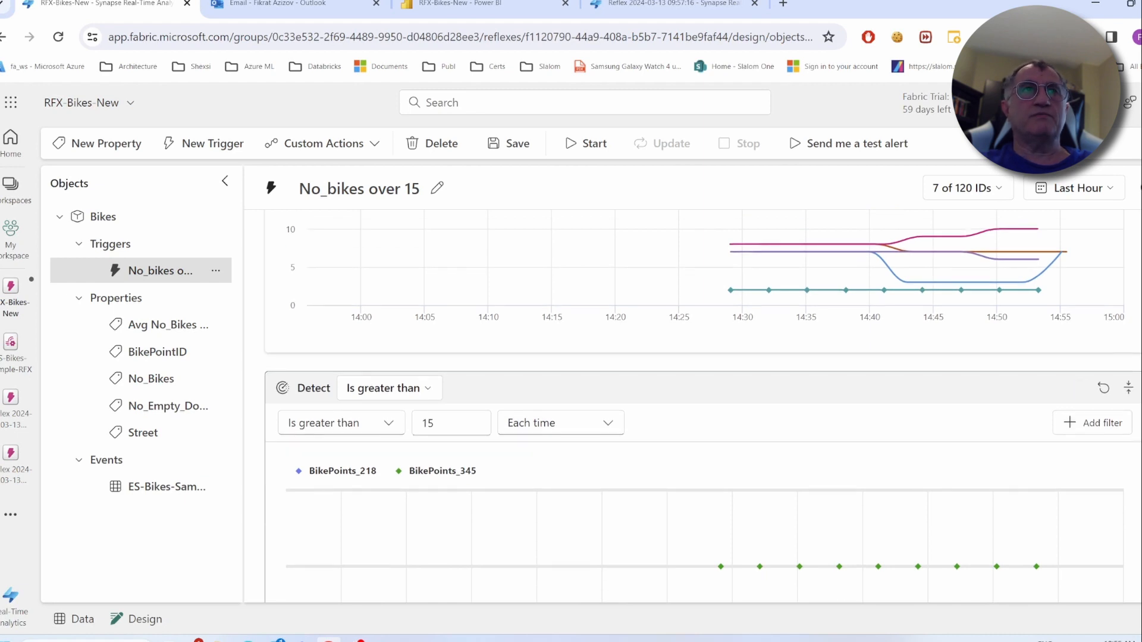
scroll(1080, 386, "down", 3)
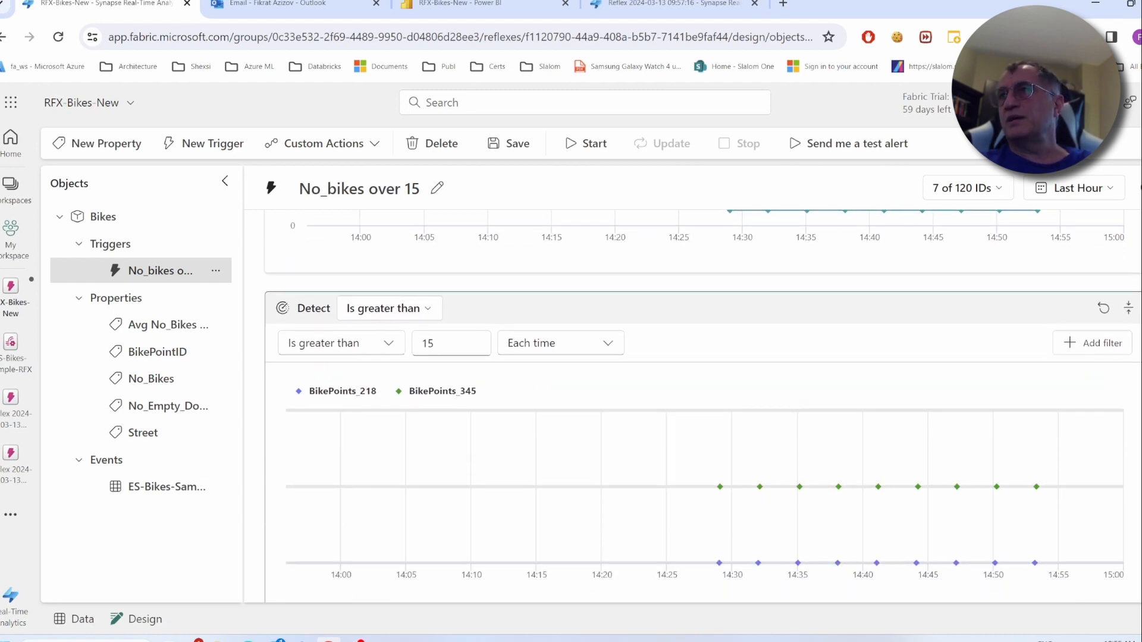
Try an additional detection filter, check the properties available for it, and remove the filter
left_click(1094, 351)
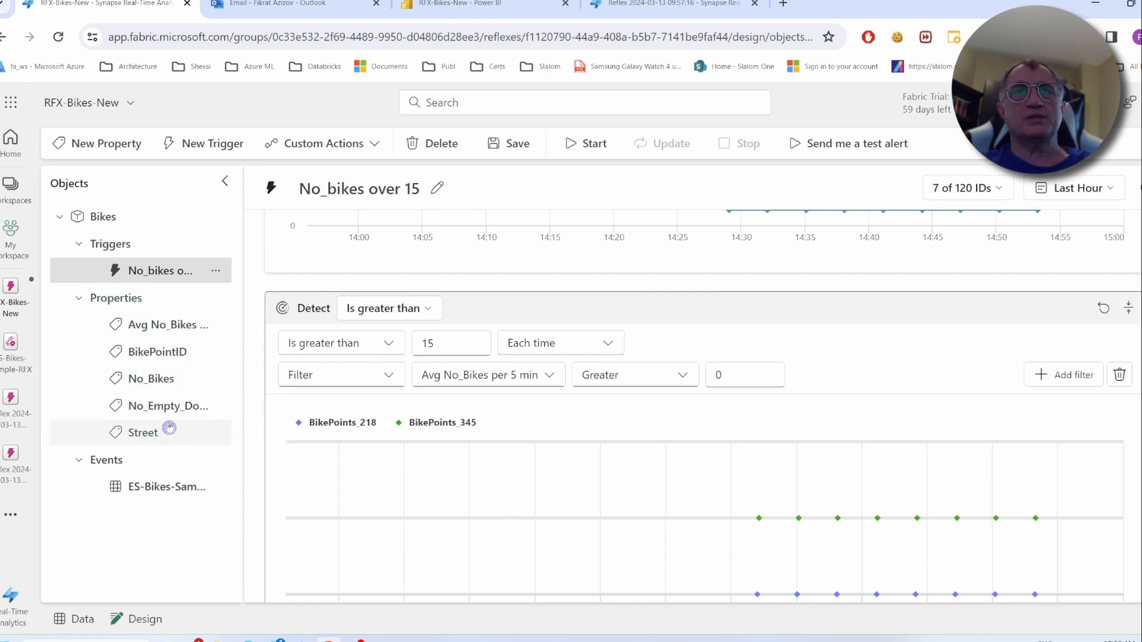
left_click(551, 376)
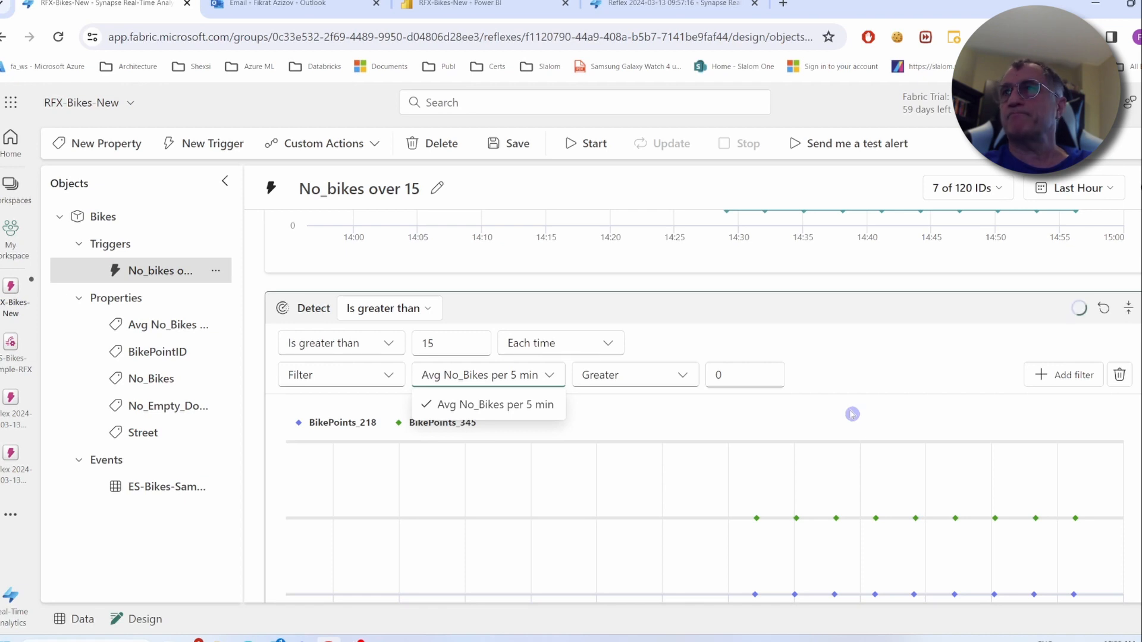
left_click(1120, 376)
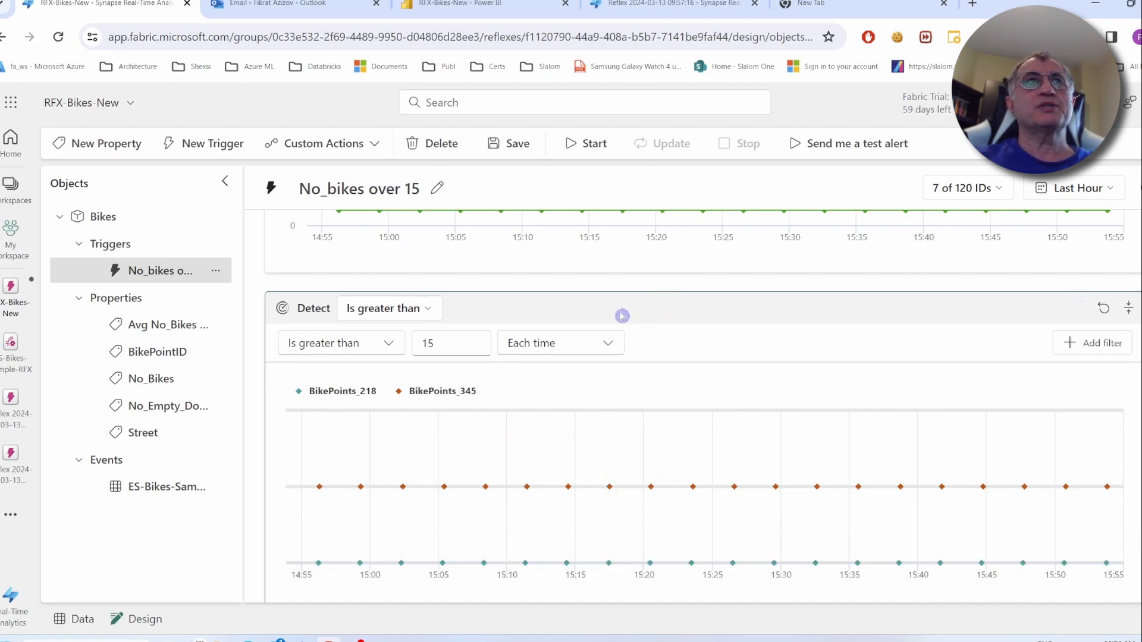
Create a new custom action named MyNewCustomAction
left_click(374, 145)
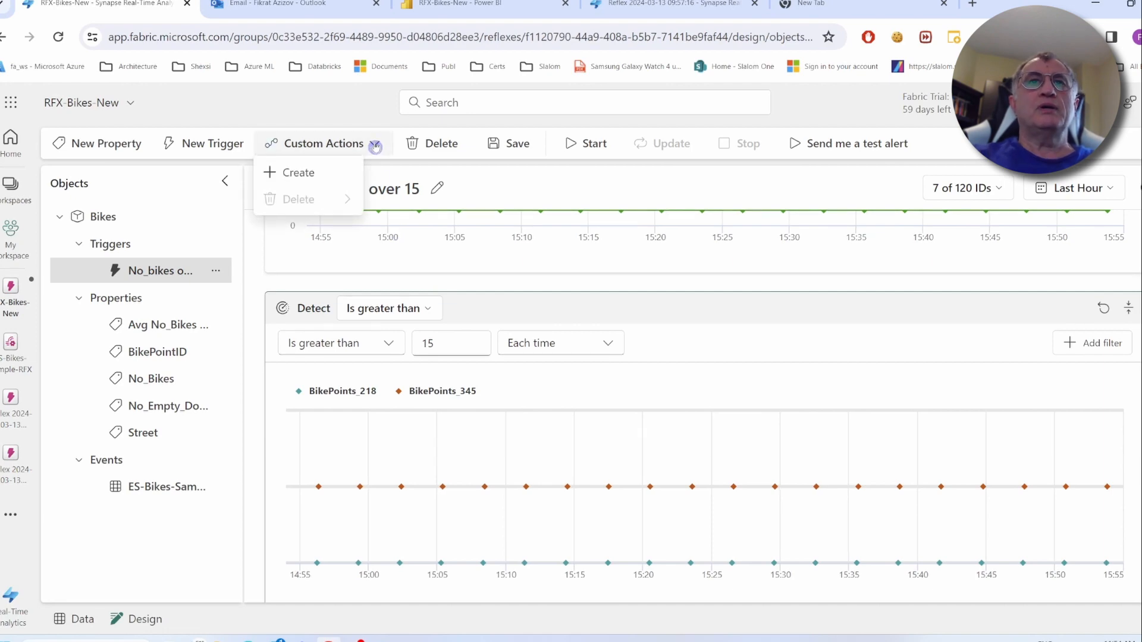
left_click(304, 175)
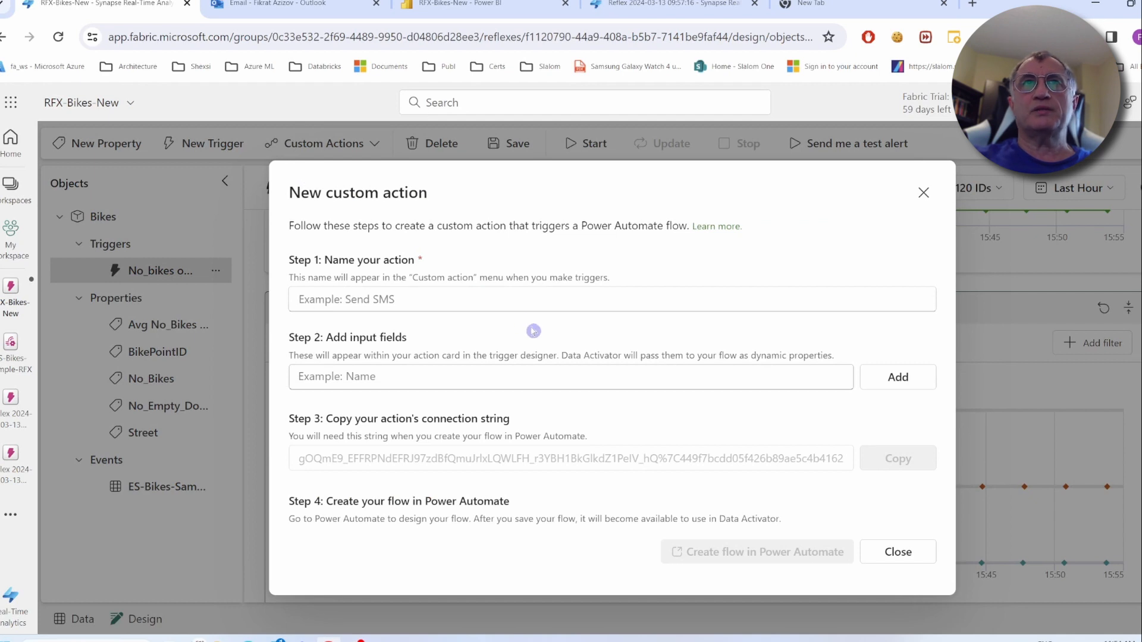
left_click(482, 296)
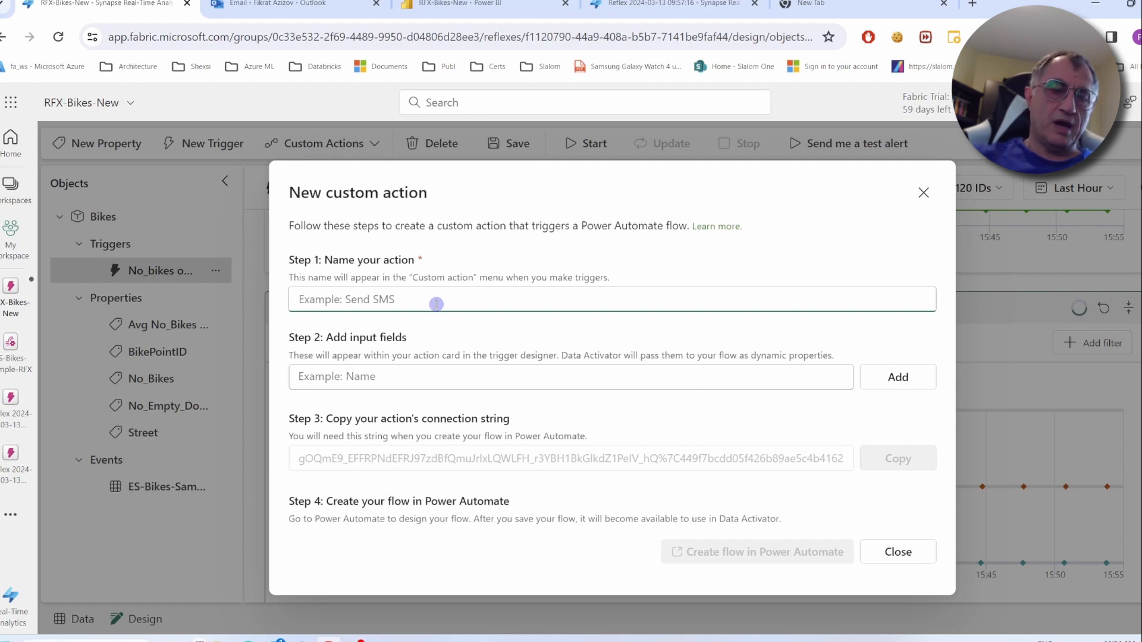
type("My")
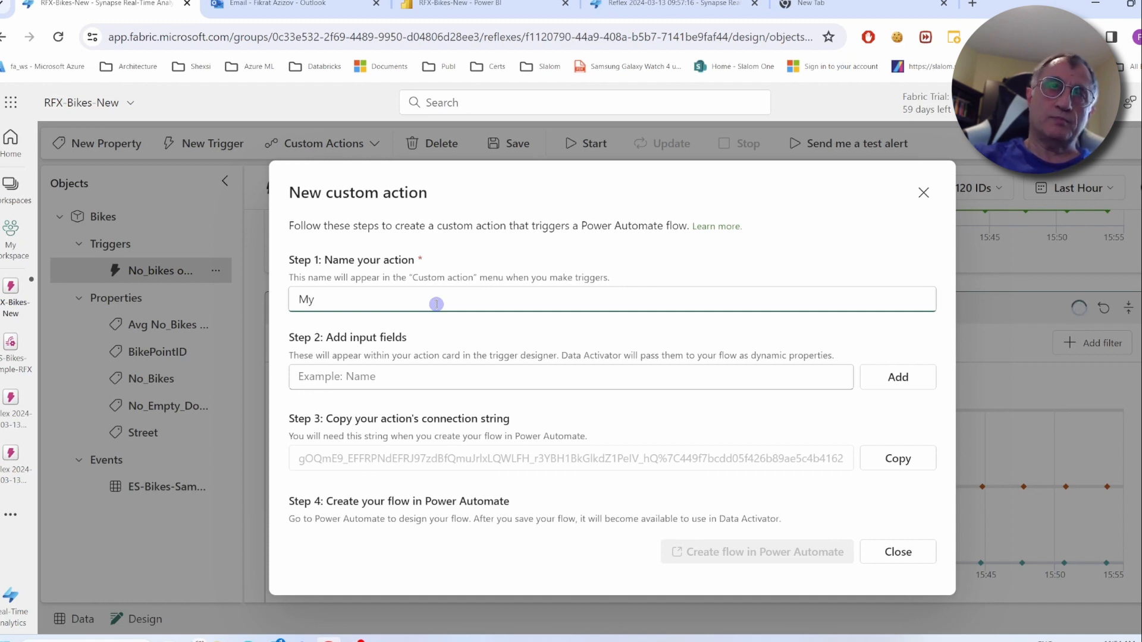
type("NewCust")
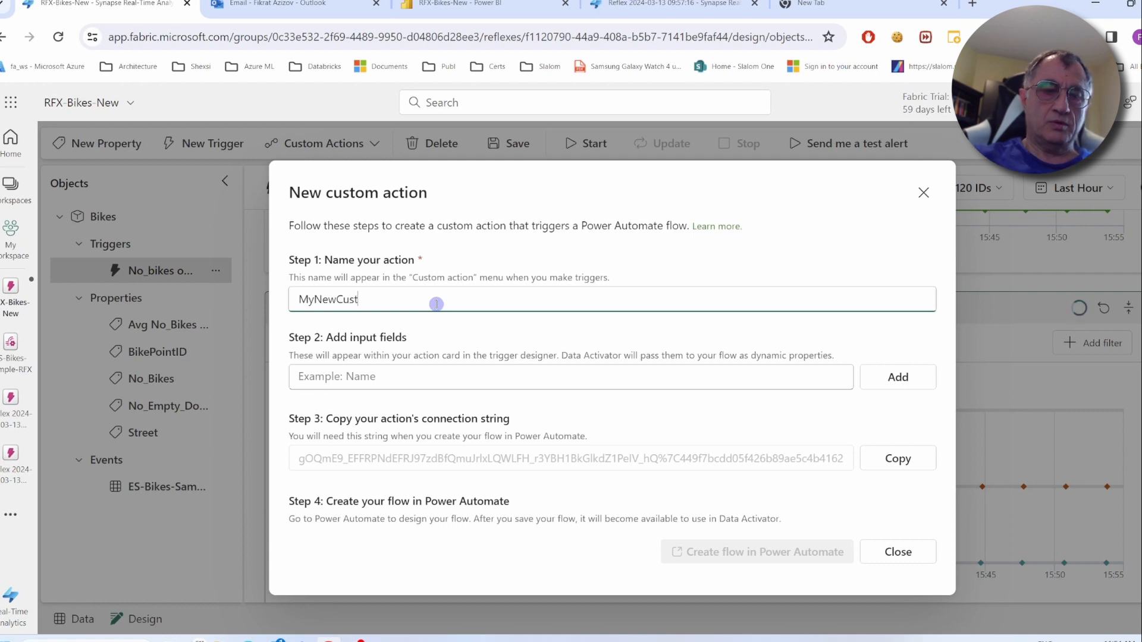
type("omAction")
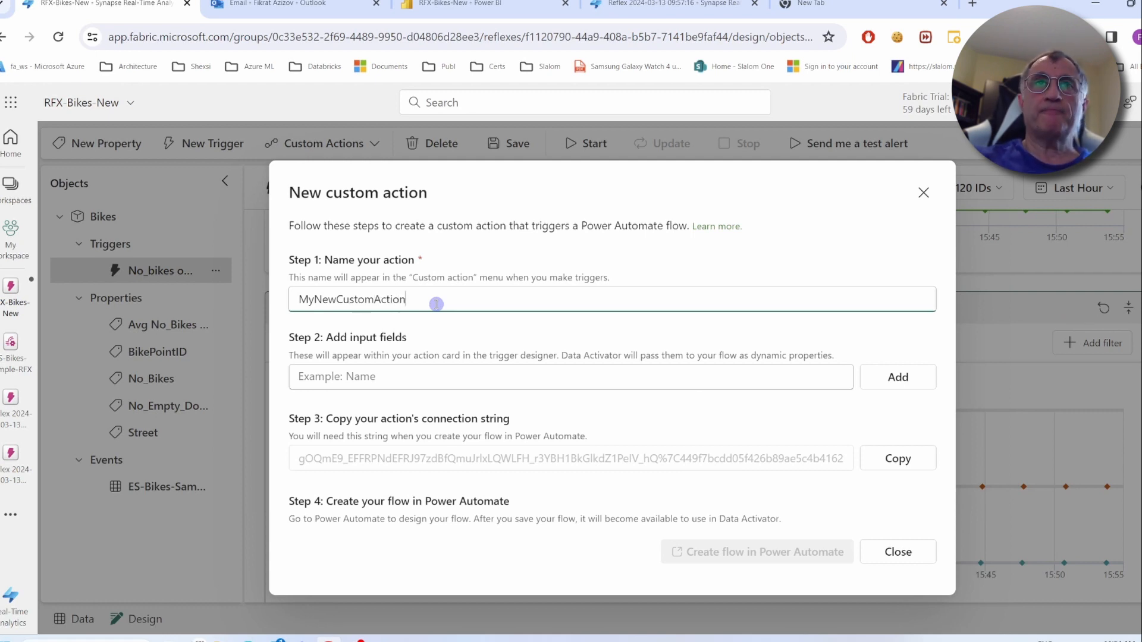
Add an input field called Name to the custom action
left_click(434, 373)
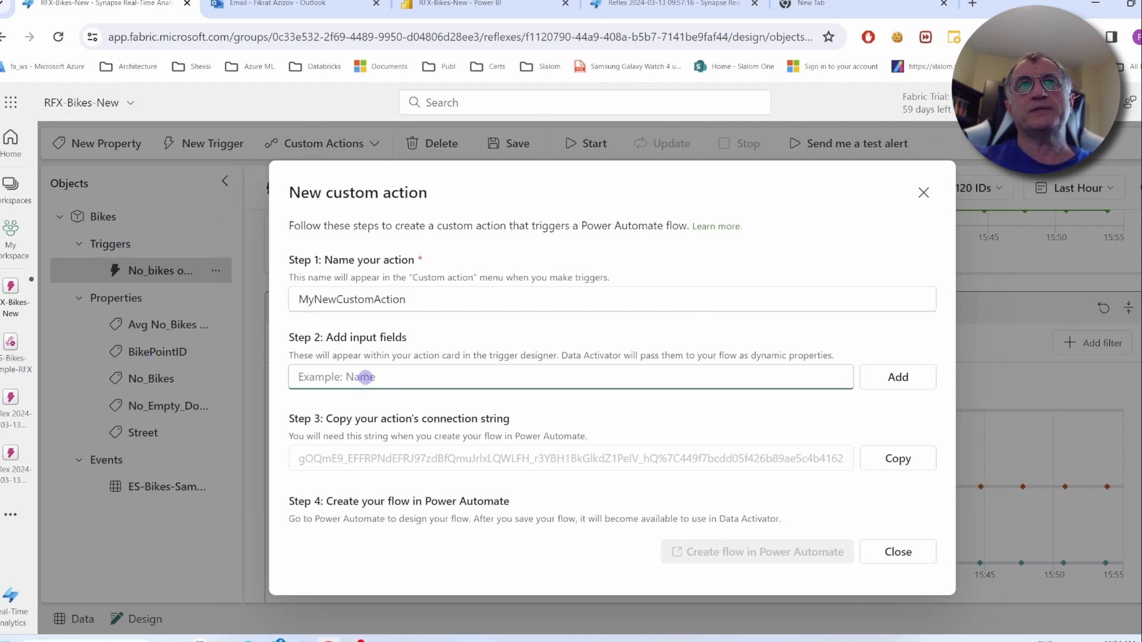
type("Name")
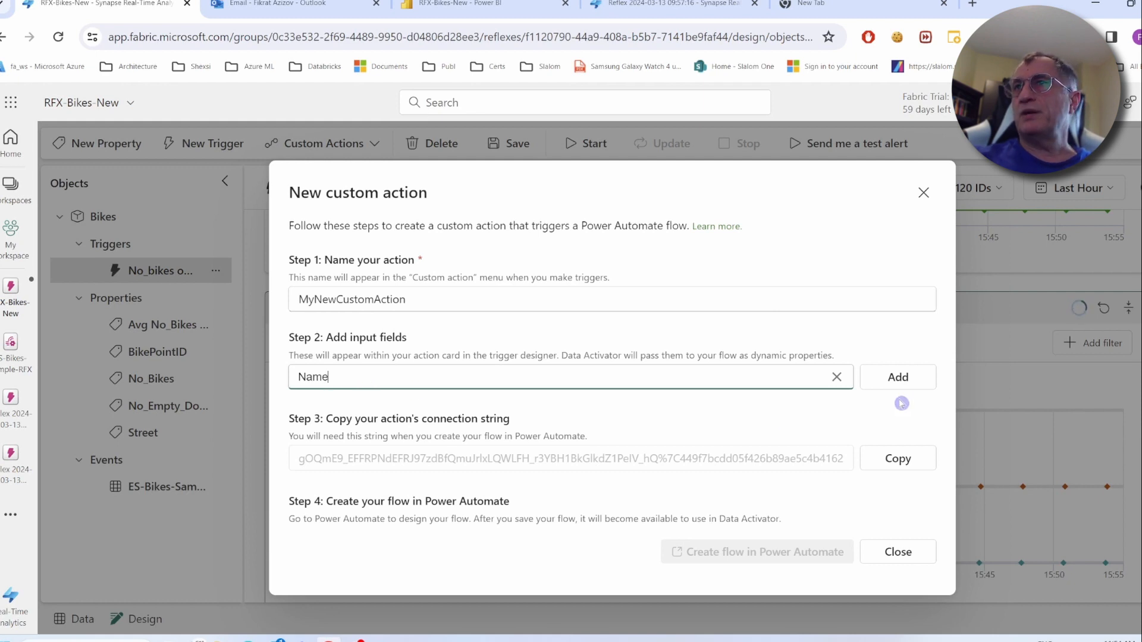
left_click(904, 375)
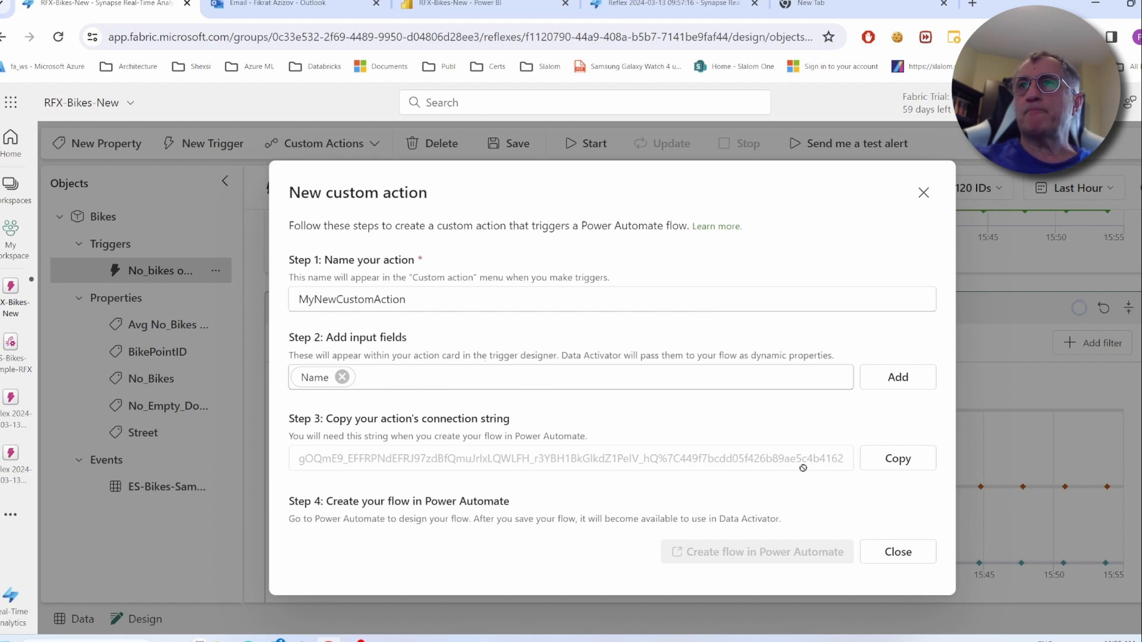
Copy the custom action's connection string and create its flow in Power Automate
left_click(899, 462)
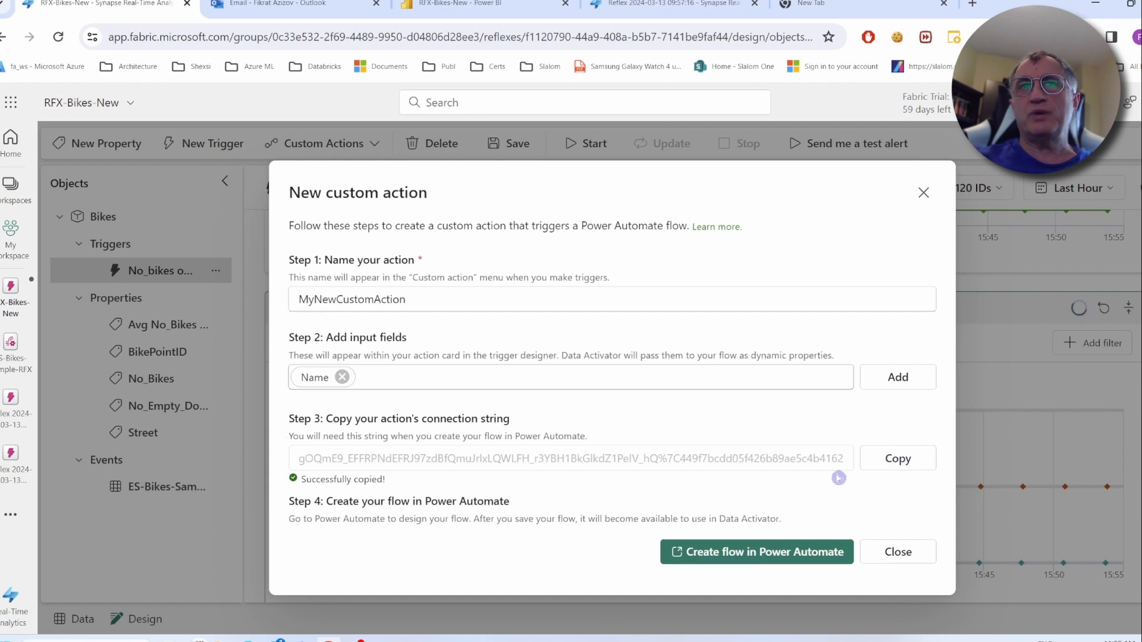
left_click(791, 559)
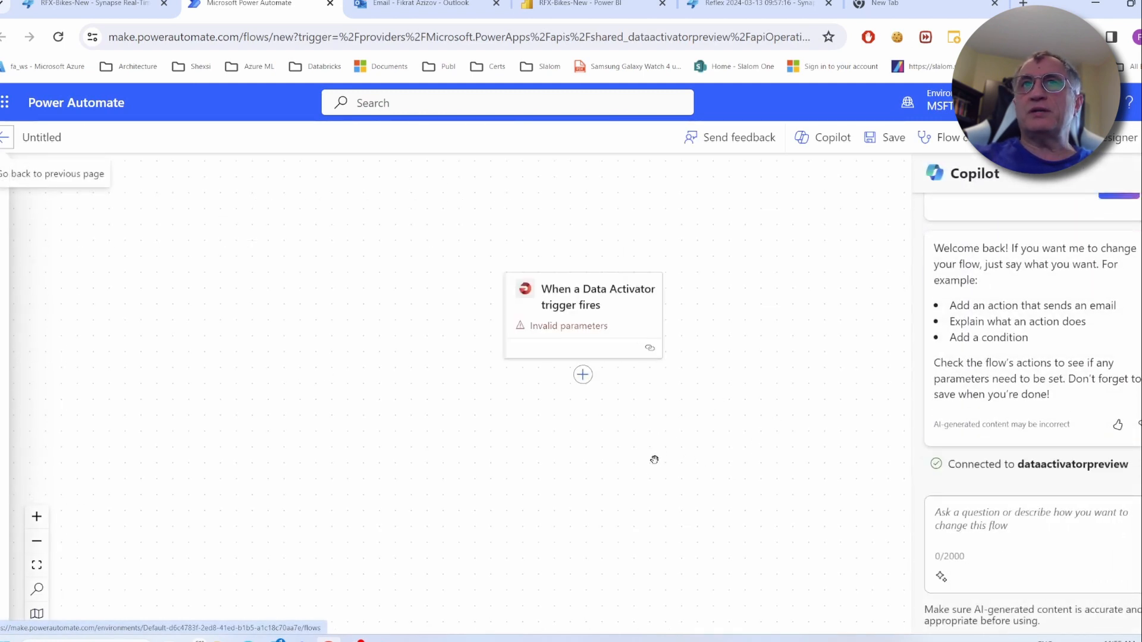
Paste the copied connection string into the Connection String parameter of the "When a Data Activator trigger fires" trigger
left_click(586, 296)
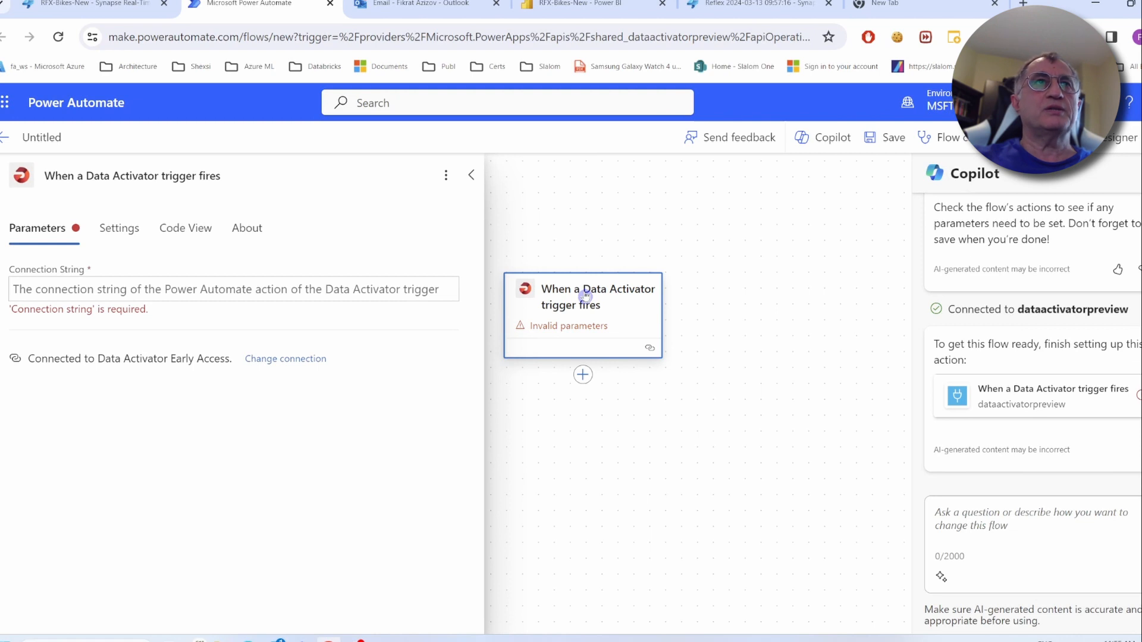
left_click(135, 294)
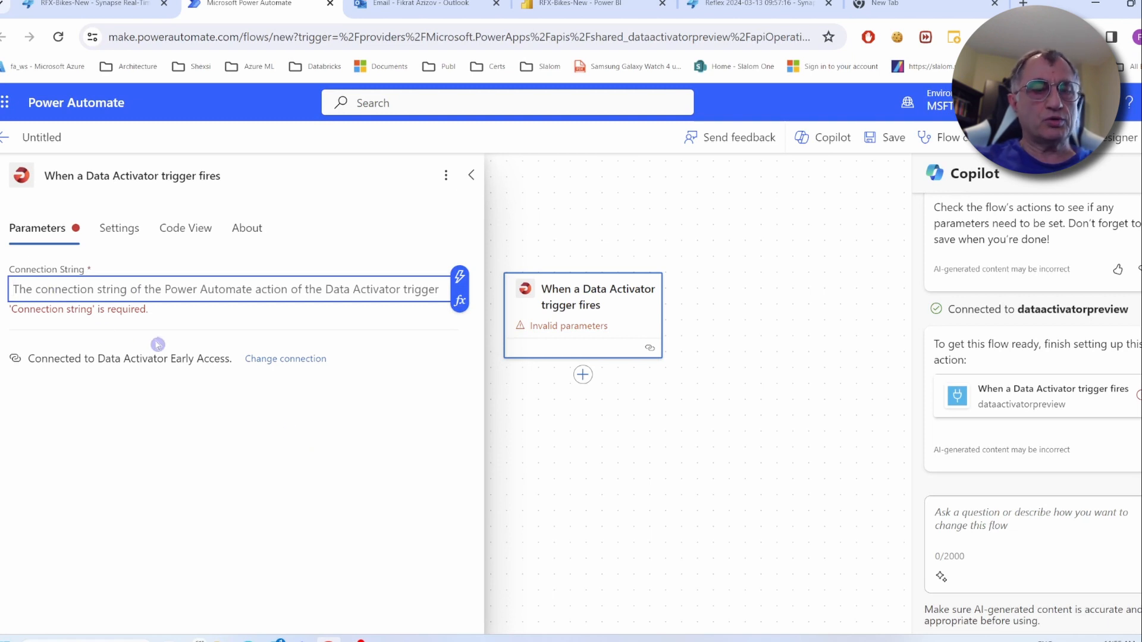
key("ctrl+v")
left_click(583, 306)
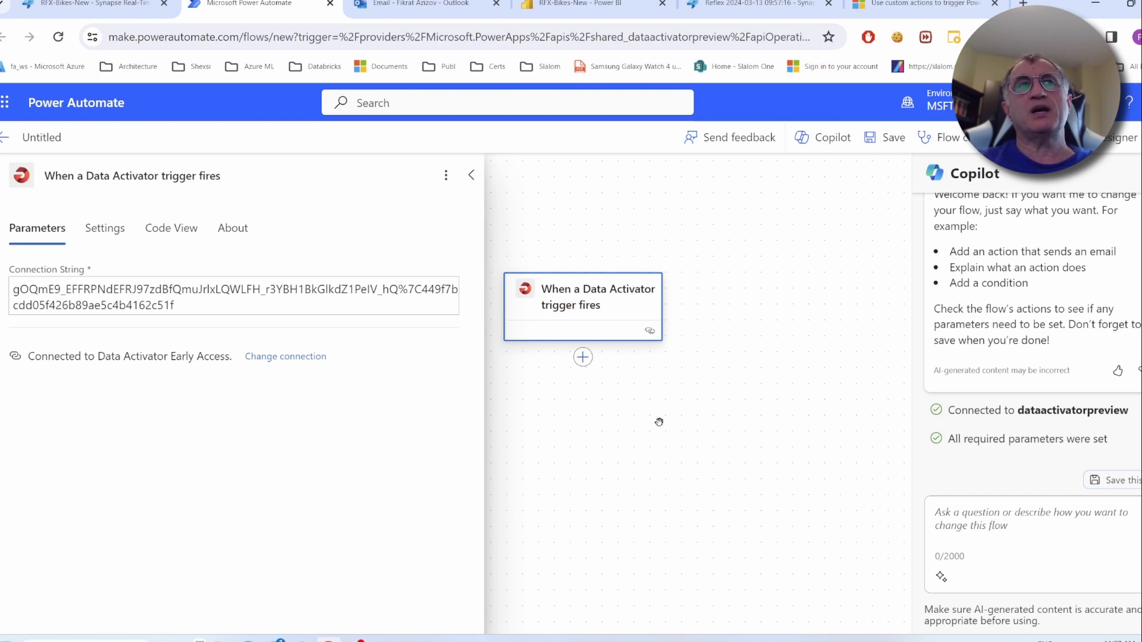
Add an Initialize variable action below the Data Activator trigger, with the variable named vName and of type String
left_click(584, 357)
left_click(648, 370)
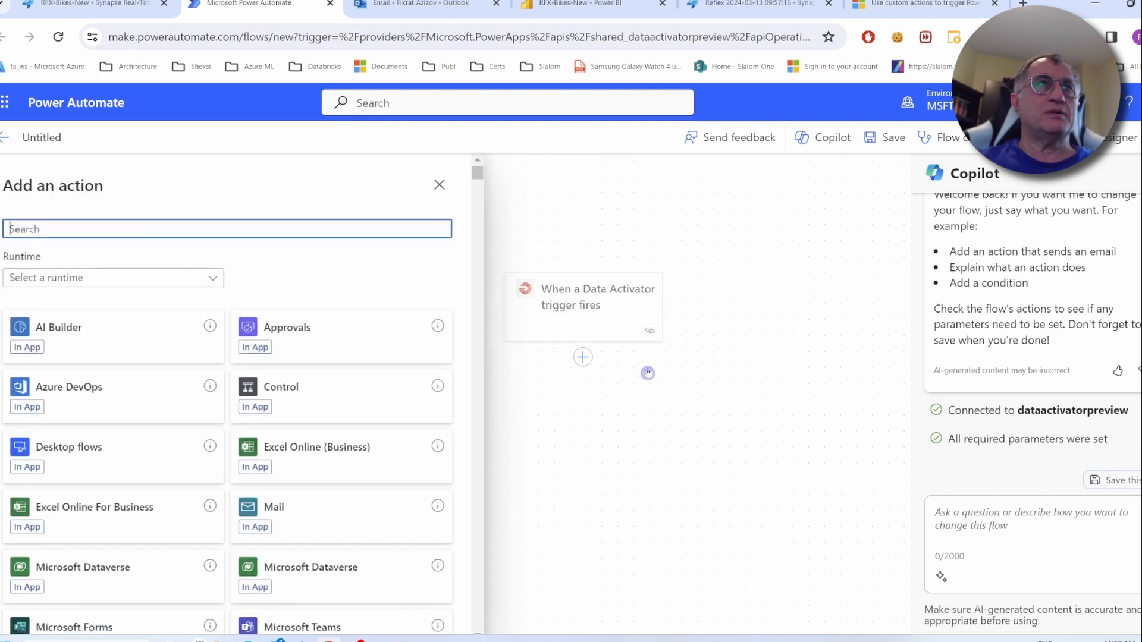
type("Variab")
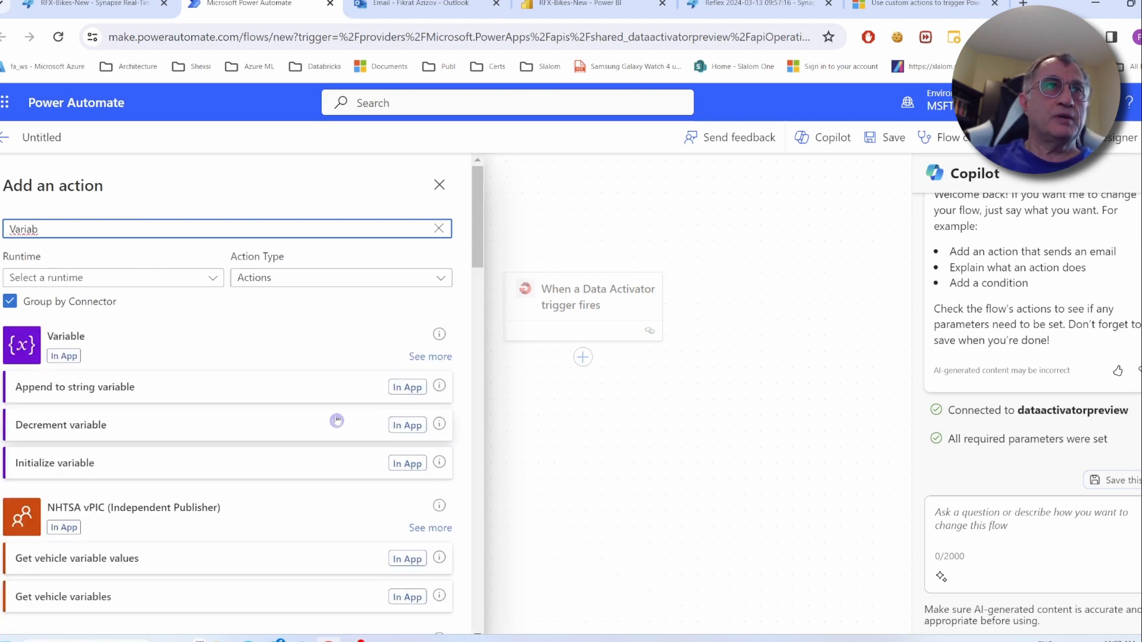
left_click(86, 467)
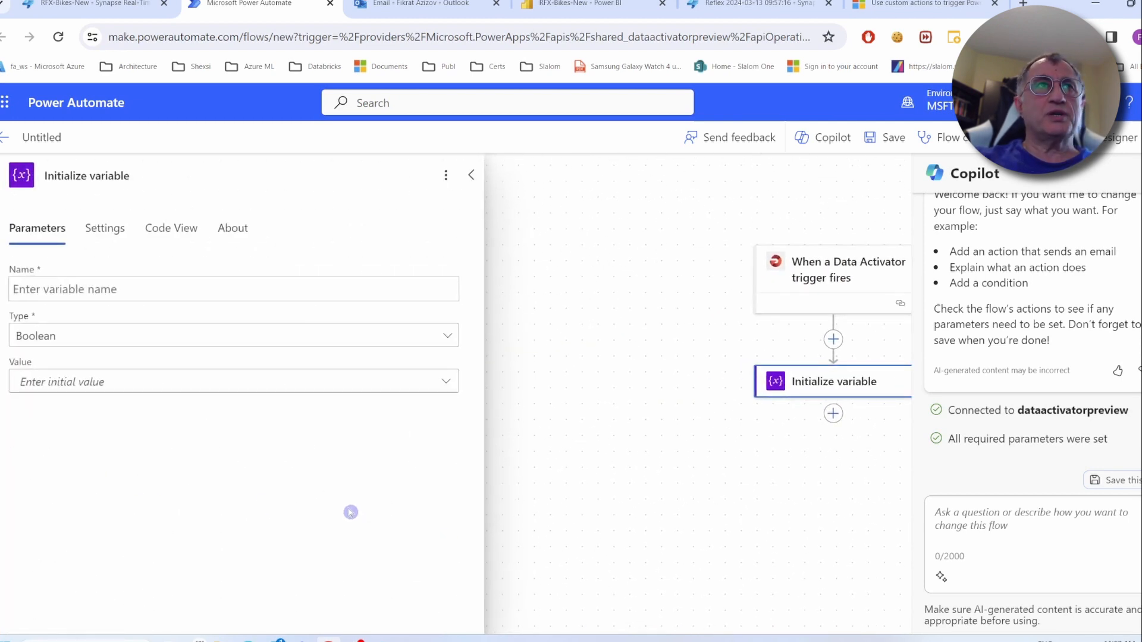
left_click(111, 289)
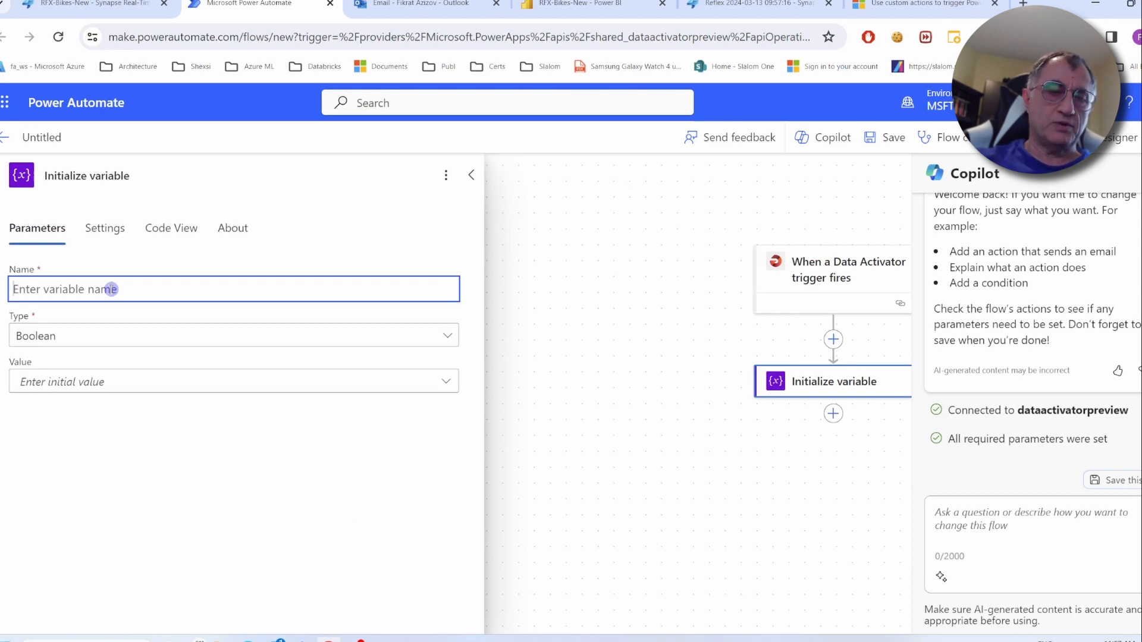
type("vName")
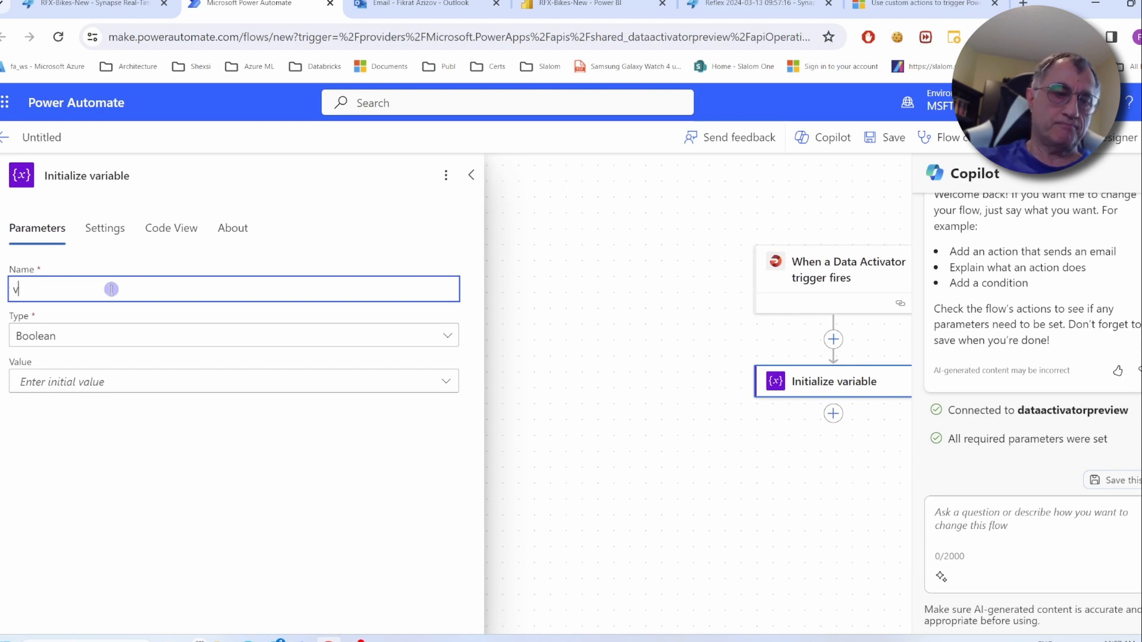
left_click(150, 333)
left_click(55, 449)
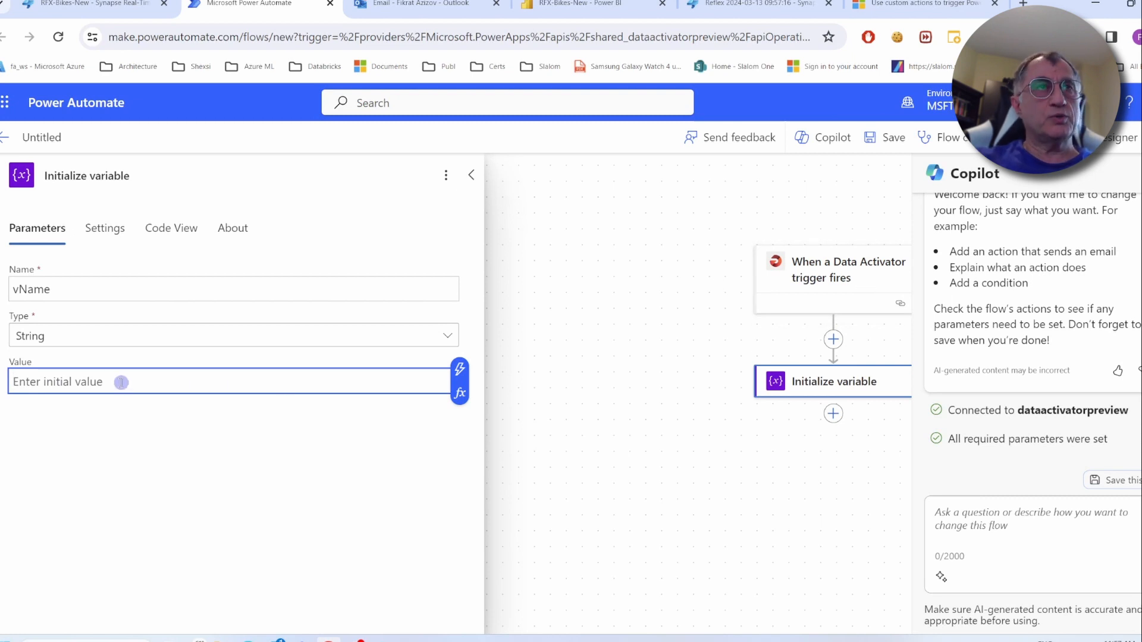
Set vName's initial value to "triggerBody()?['customProperties/Name'].", using the documentation's expression template, and dismiss Copilot
type("triggerBody()?['customProperties/NAME_OF_INPUT_FIELD'].")
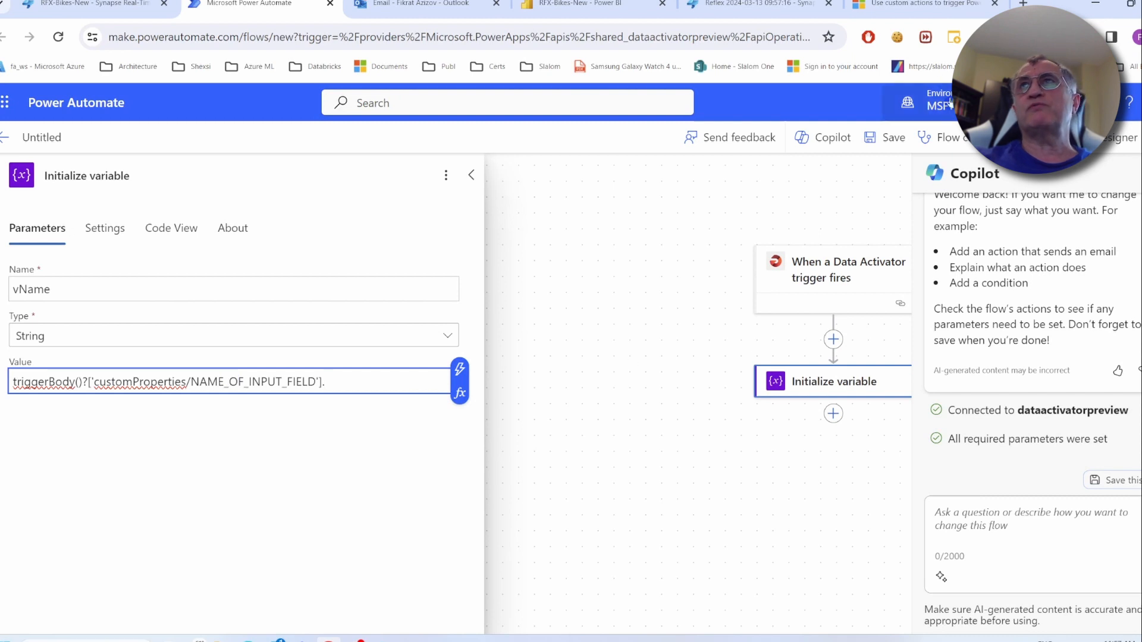
left_click(911, 9)
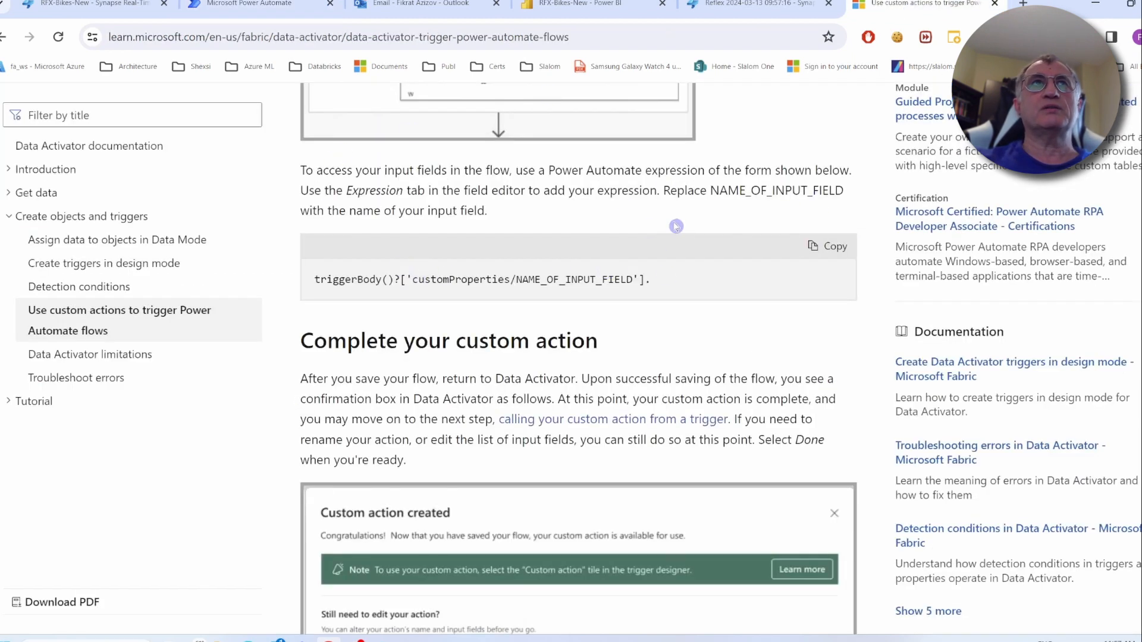
left_click(88, 7)
left_click(208, 10)
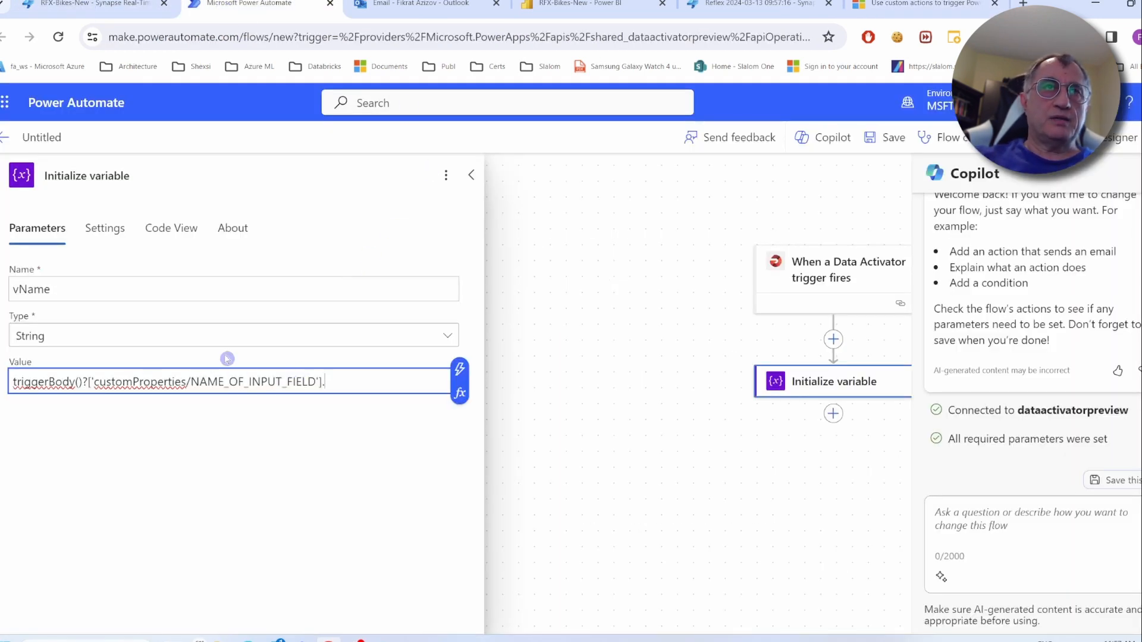
left_click_drag(191, 382, 330, 380)
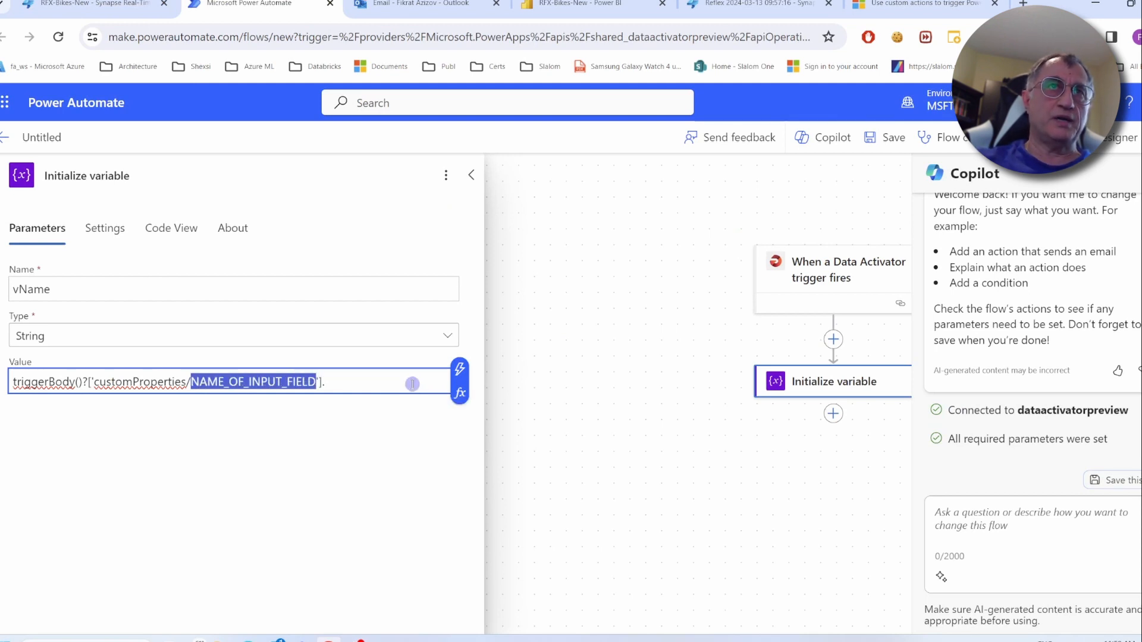
type("Name")
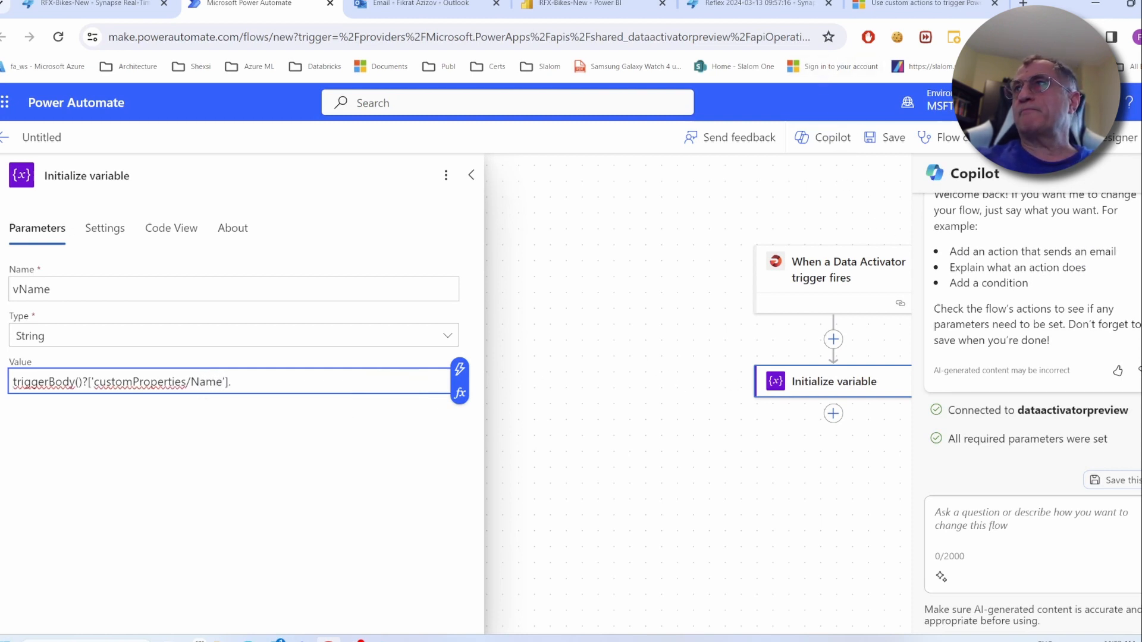
left_click(1140, 173)
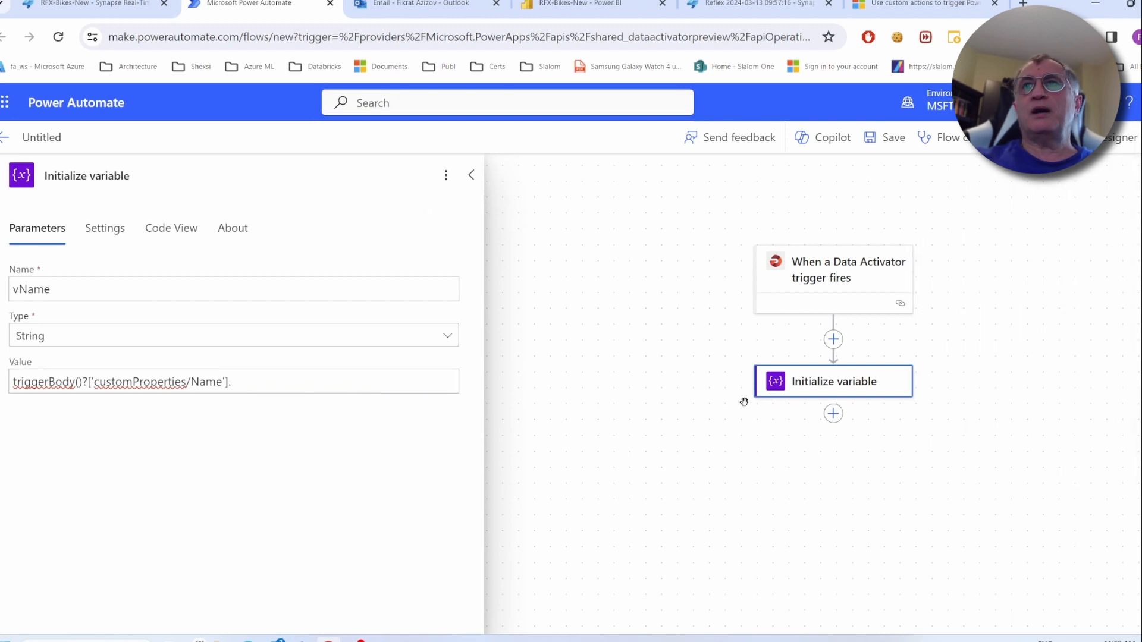
Add a second Initialize variable action after the first, with the variable named vNumBikes and of type String
left_click(833, 414)
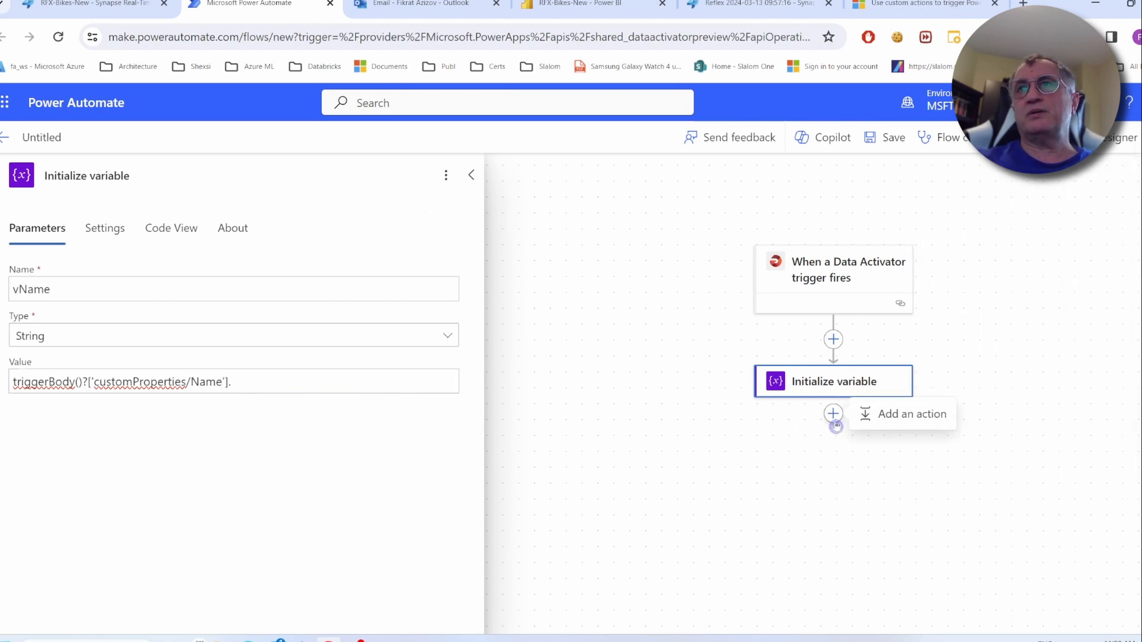
left_click(887, 417)
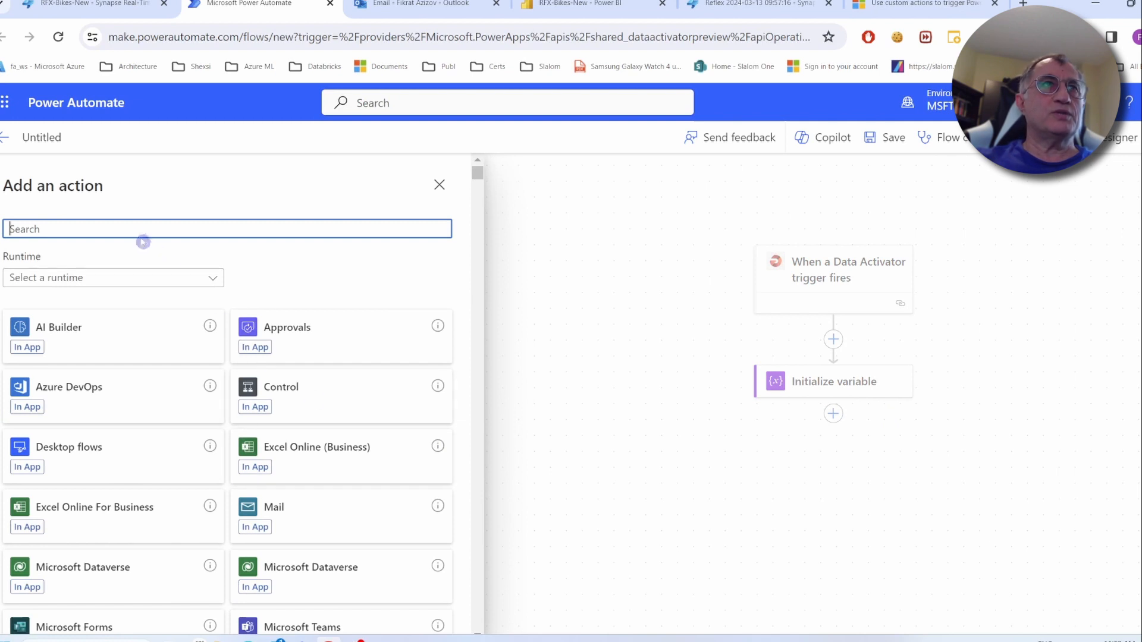
type("va")
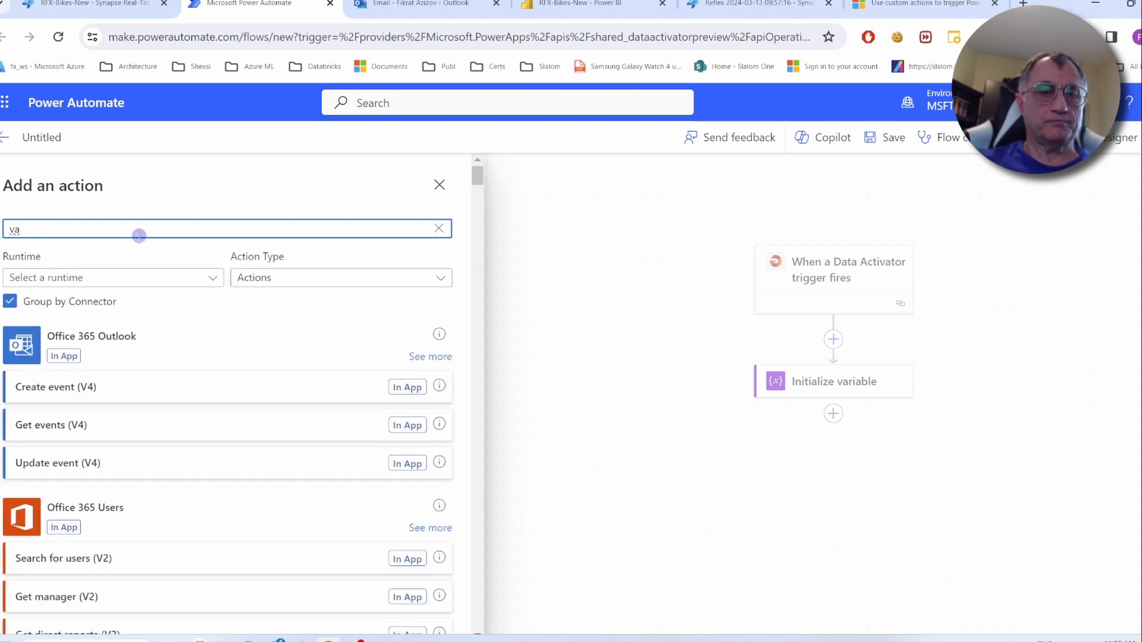
type("ri")
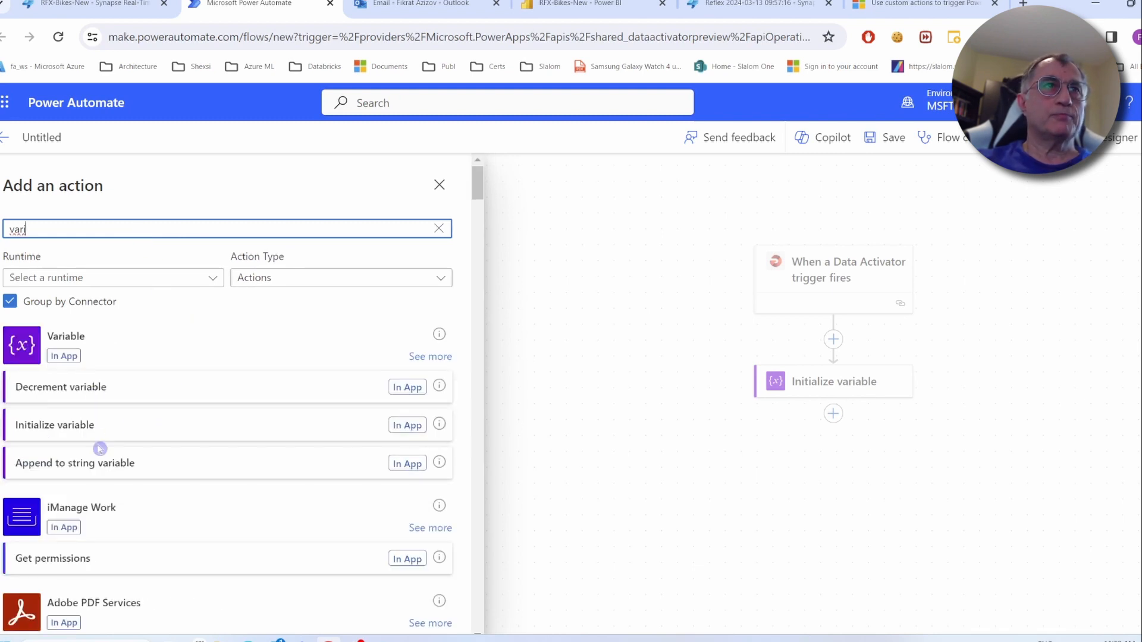
left_click(88, 424)
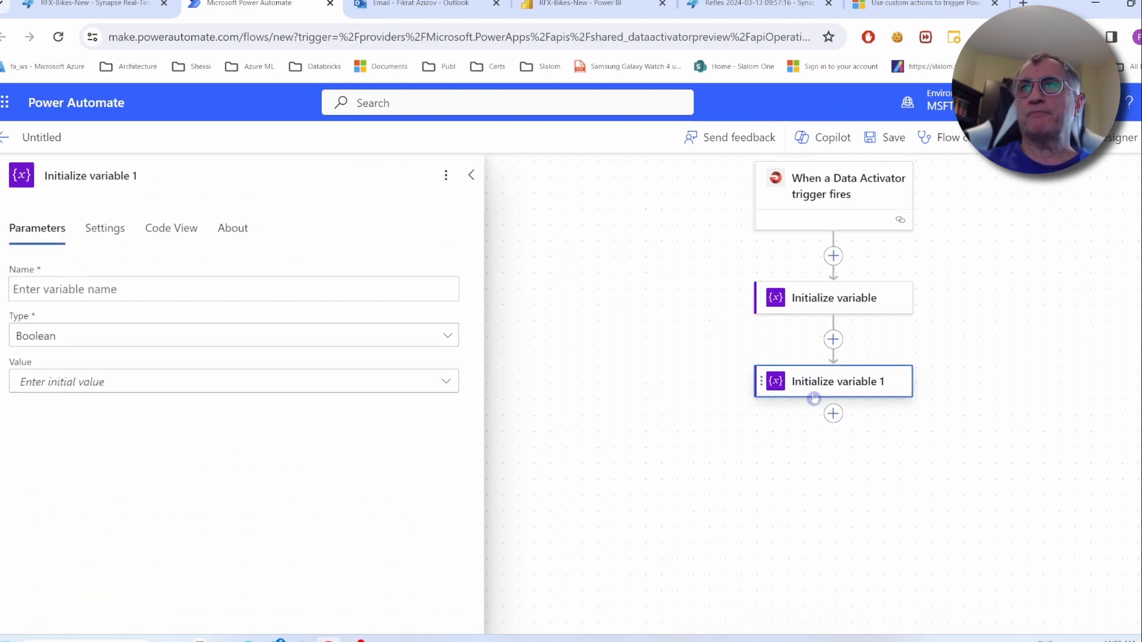
left_click(103, 291)
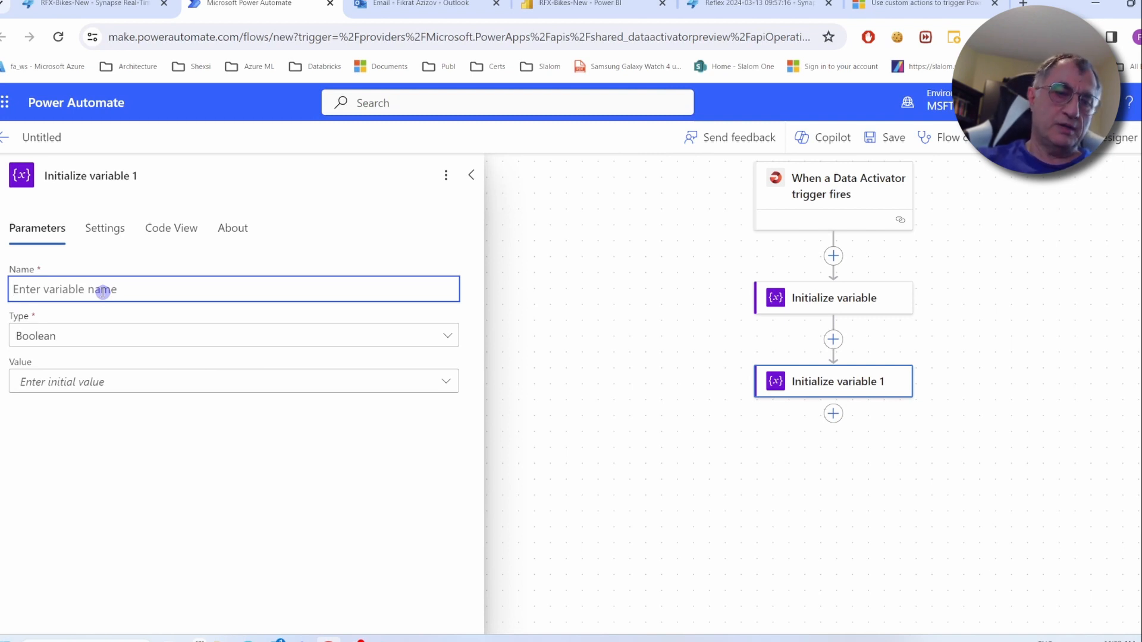
type("vNumBikes")
left_click(115, 343)
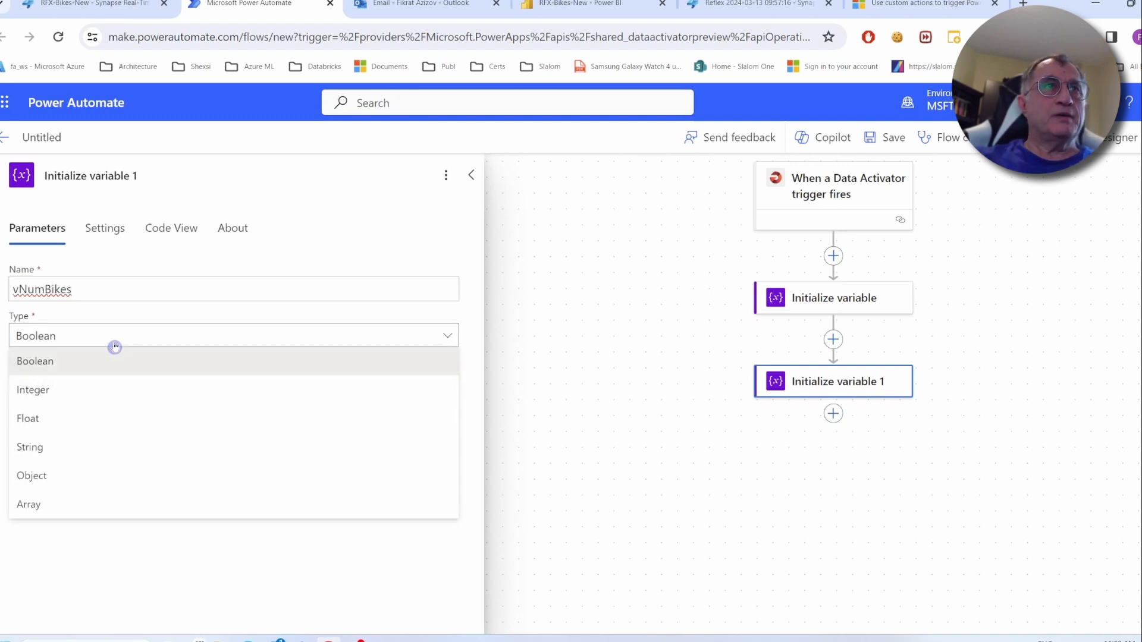
left_click(47, 447)
Set vNumBikes' initial value to "triggerBody()?['customProperties/No_Bikes']."
left_click(94, 381)
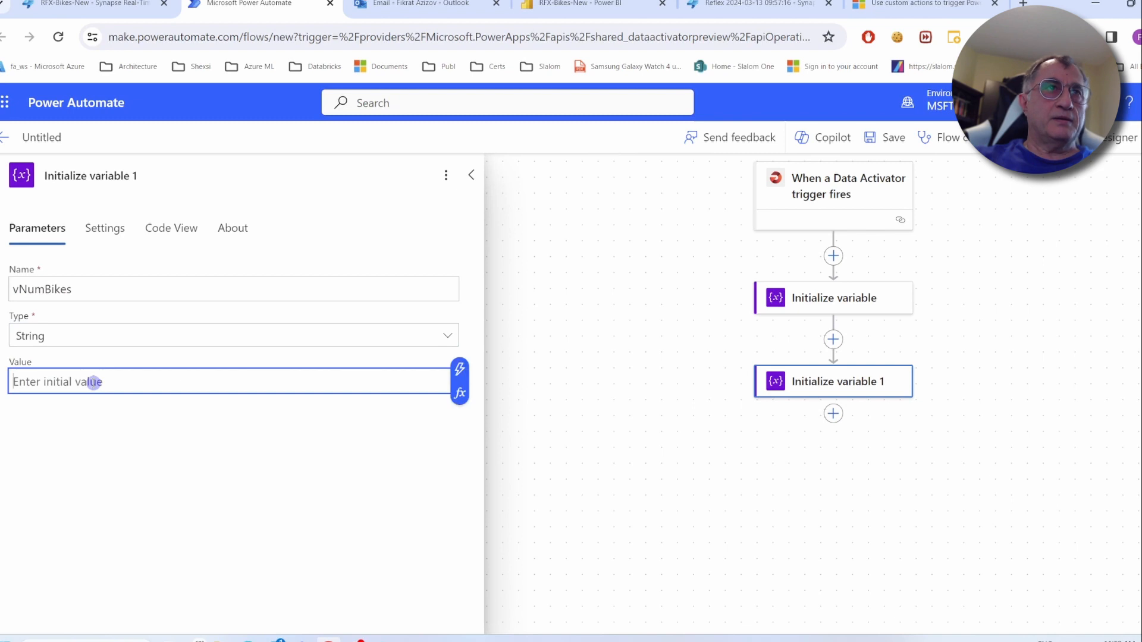
type("triggerBody()?['customProperties/NAME_OF_INPUT_FIELD'].")
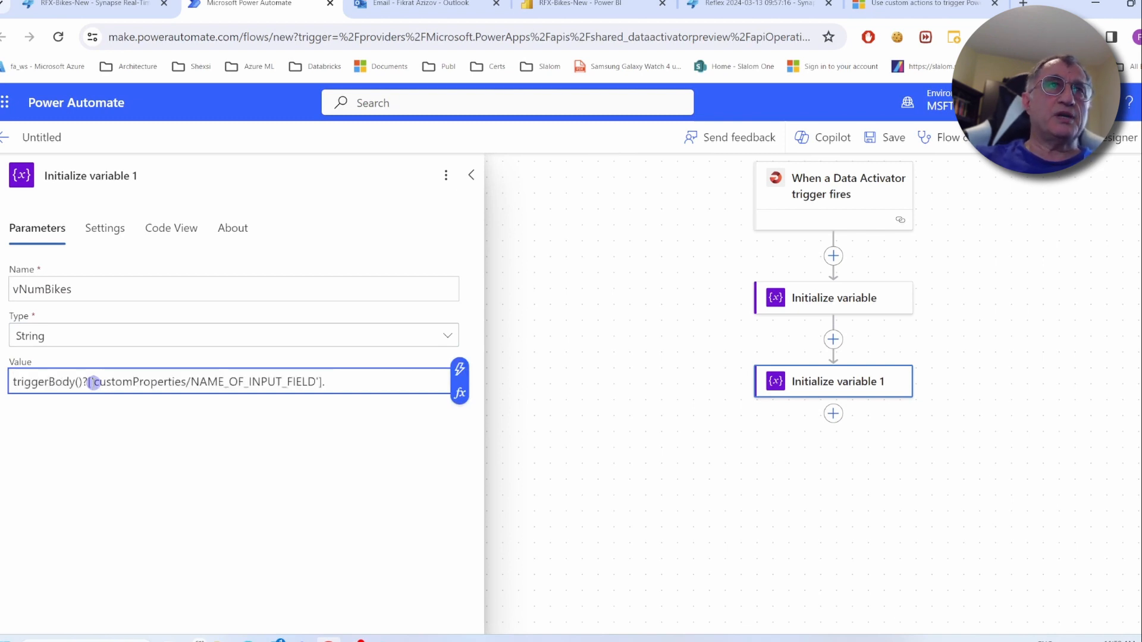
left_click_drag(190, 381, 316, 372)
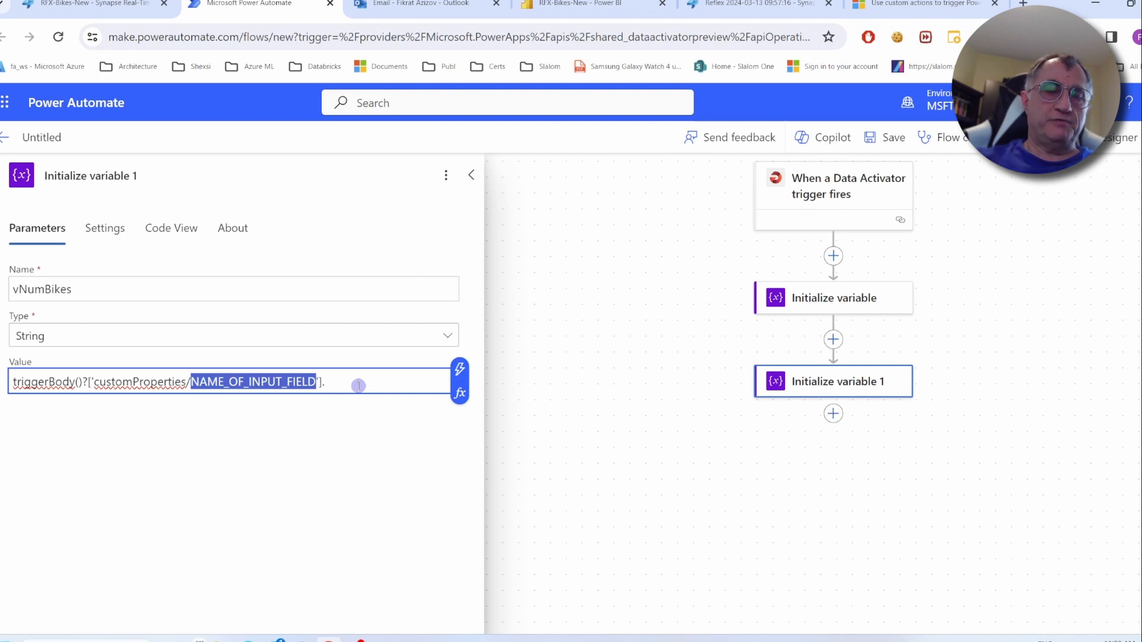
type("No")
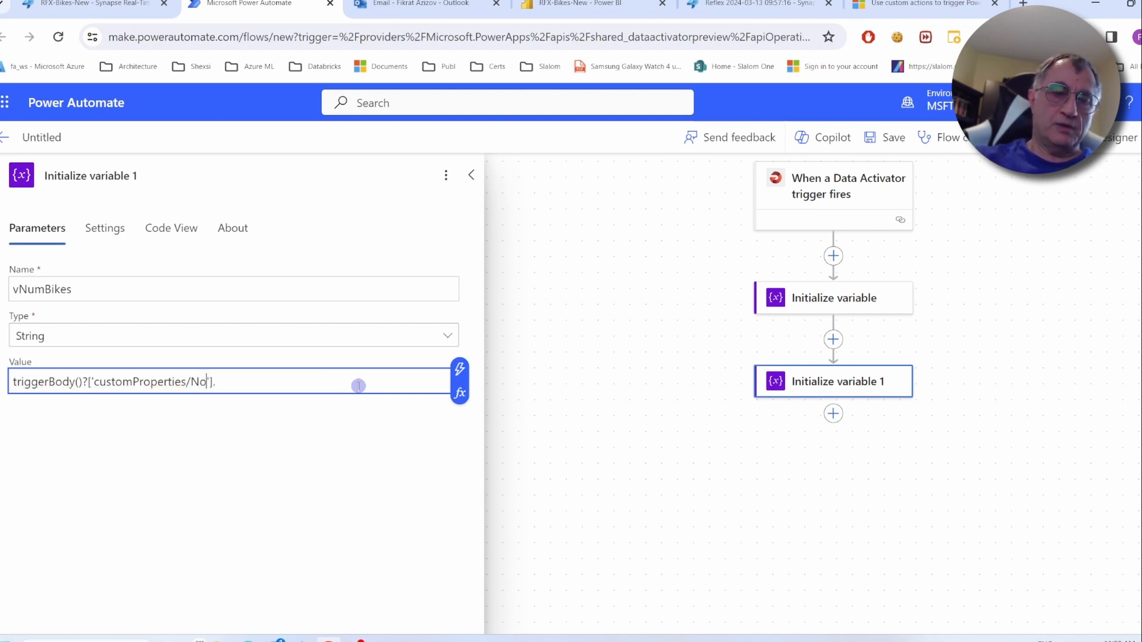
type("_")
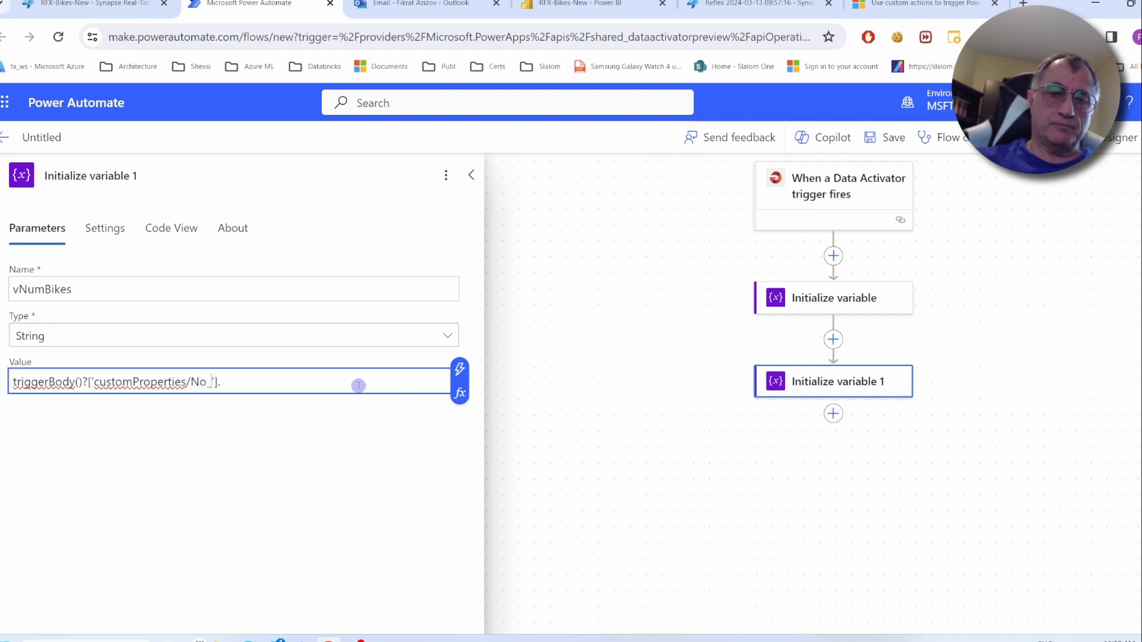
type("Bikes")
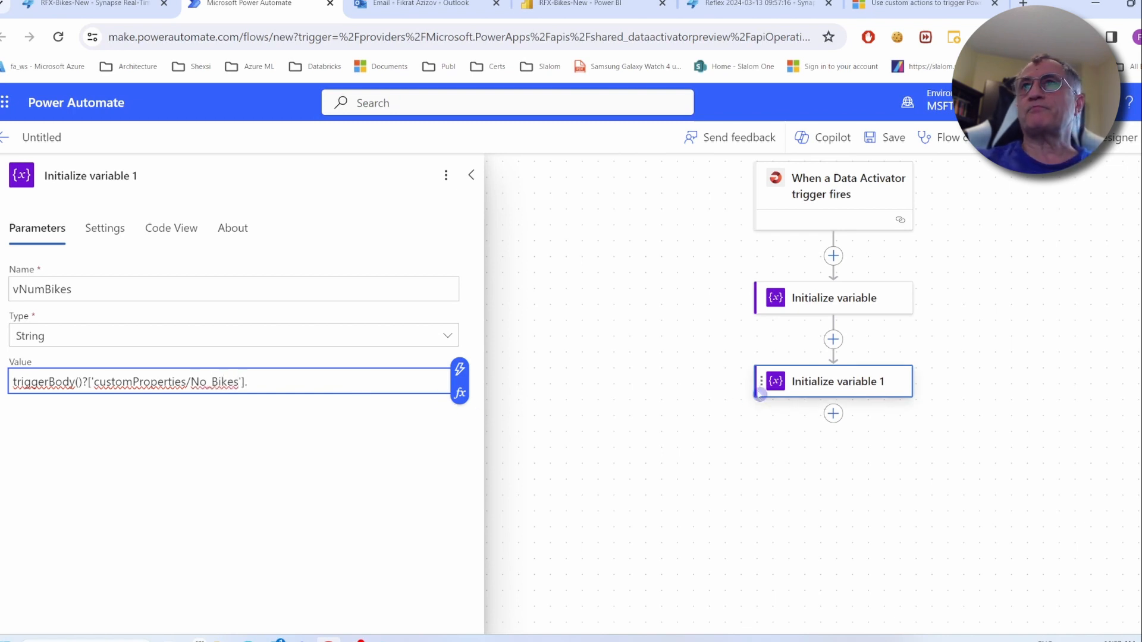
Rename the untitled flow as MyFirstPAFlow
left_click(42, 137)
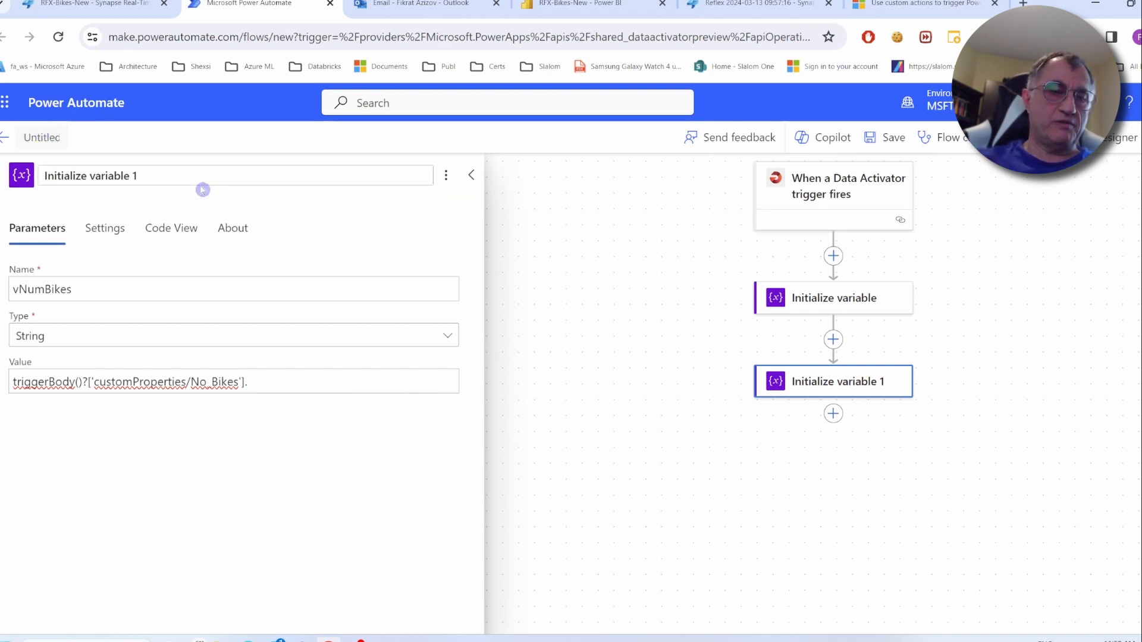
type("My")
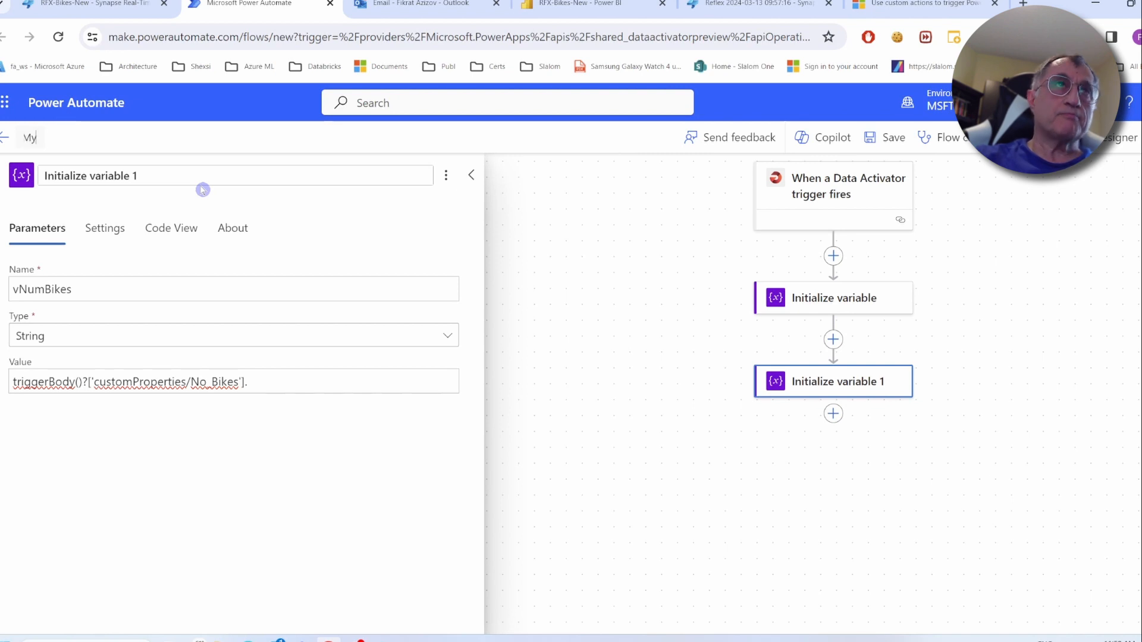
type("PAFlow")
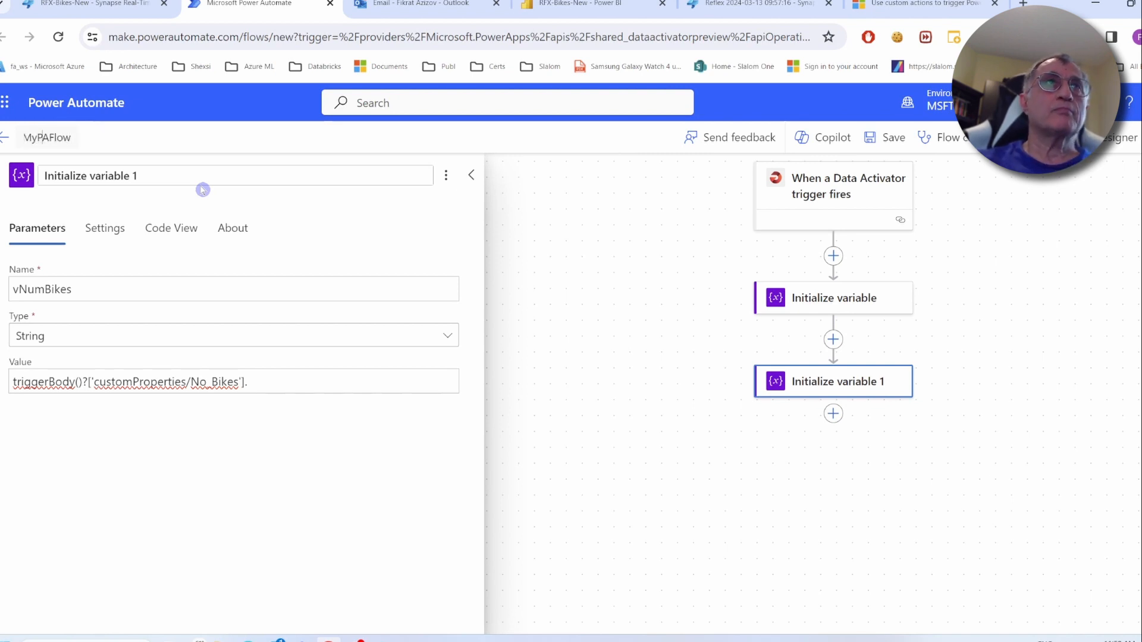
key("Left")
key("Left")
key("Left")
key("Left")
key("Left")
key("Left")
type("First")
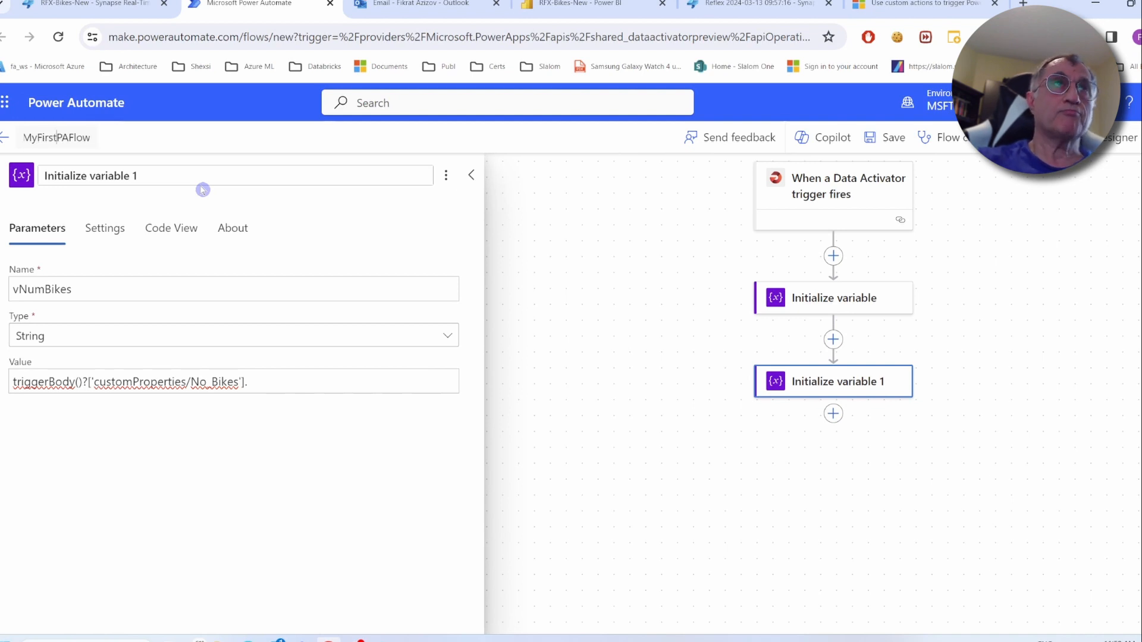
Save the flow and check it for errors with the Flow Checker
left_click(885, 136)
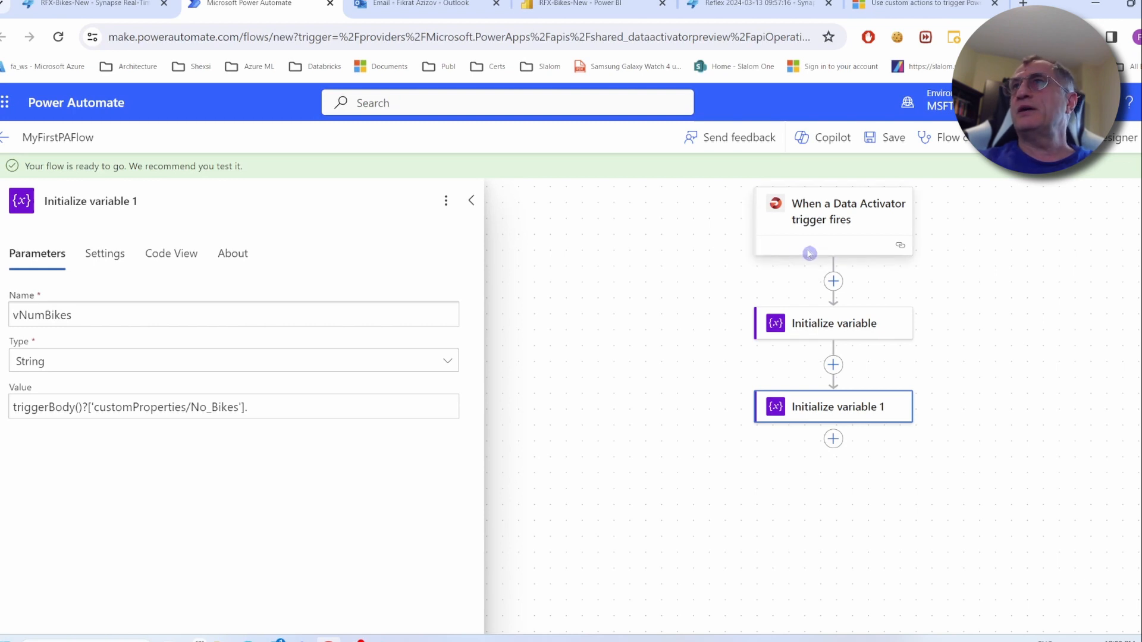
left_click(965, 145)
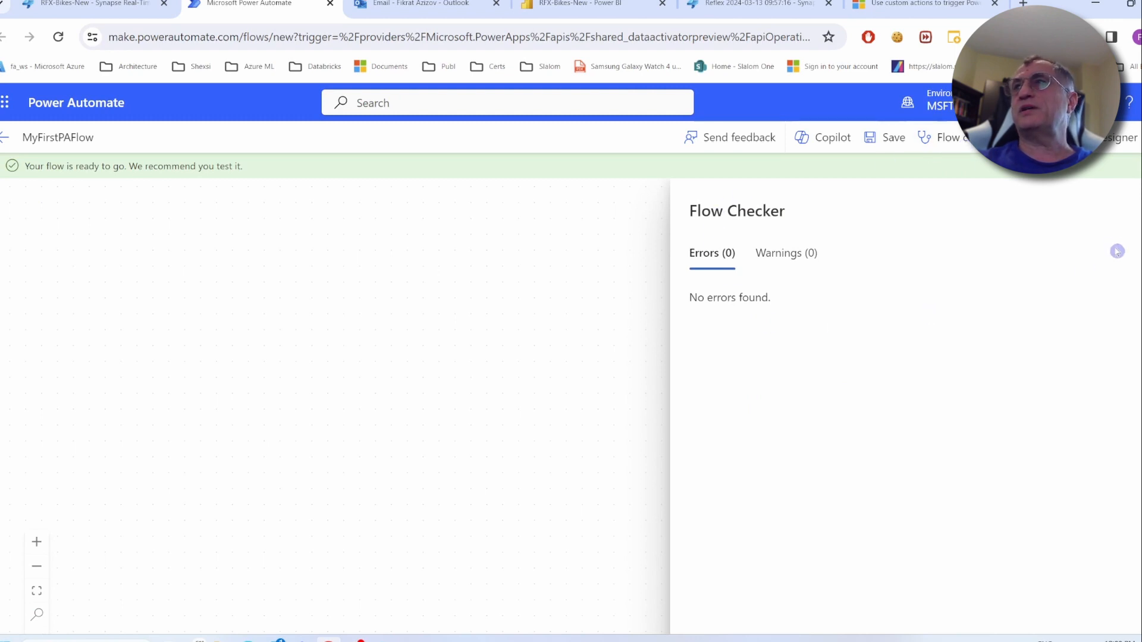
left_click(964, 145)
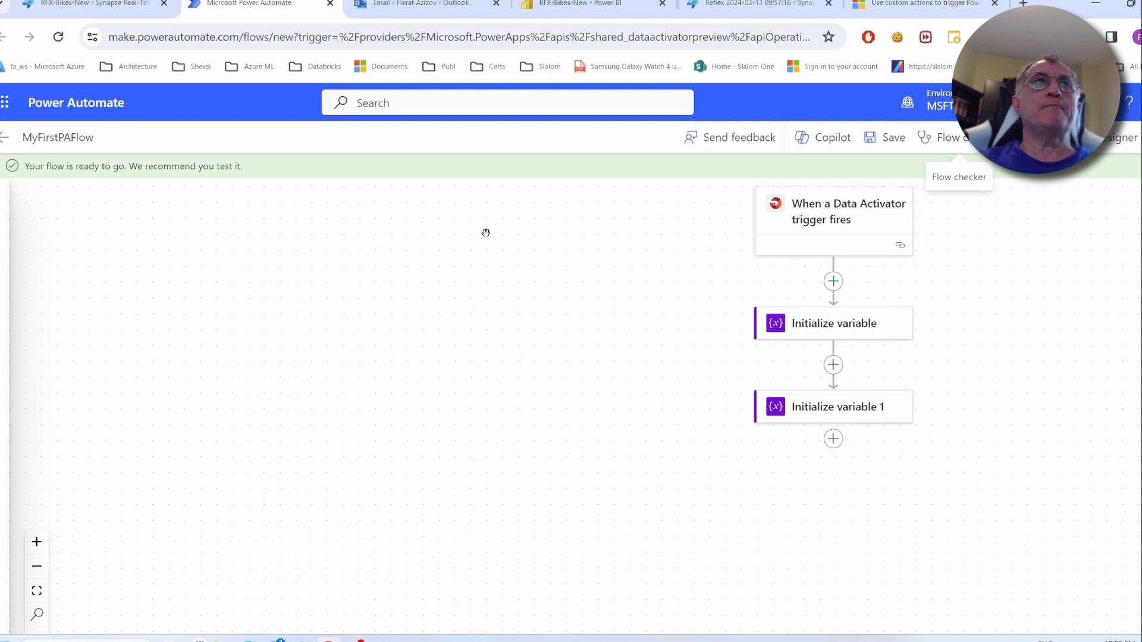
Switch back to the RFX-Bikes-New reflex in Fabric, finish the MyNewCustomAction setup, and show the custom action options
left_click(93, 9)
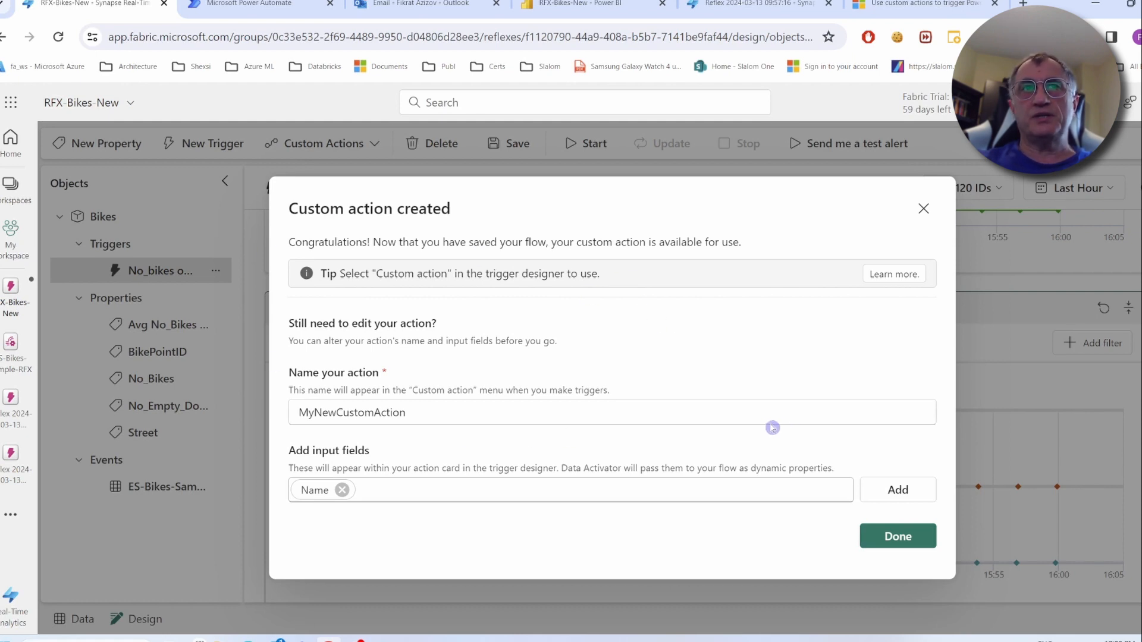
left_click(898, 538)
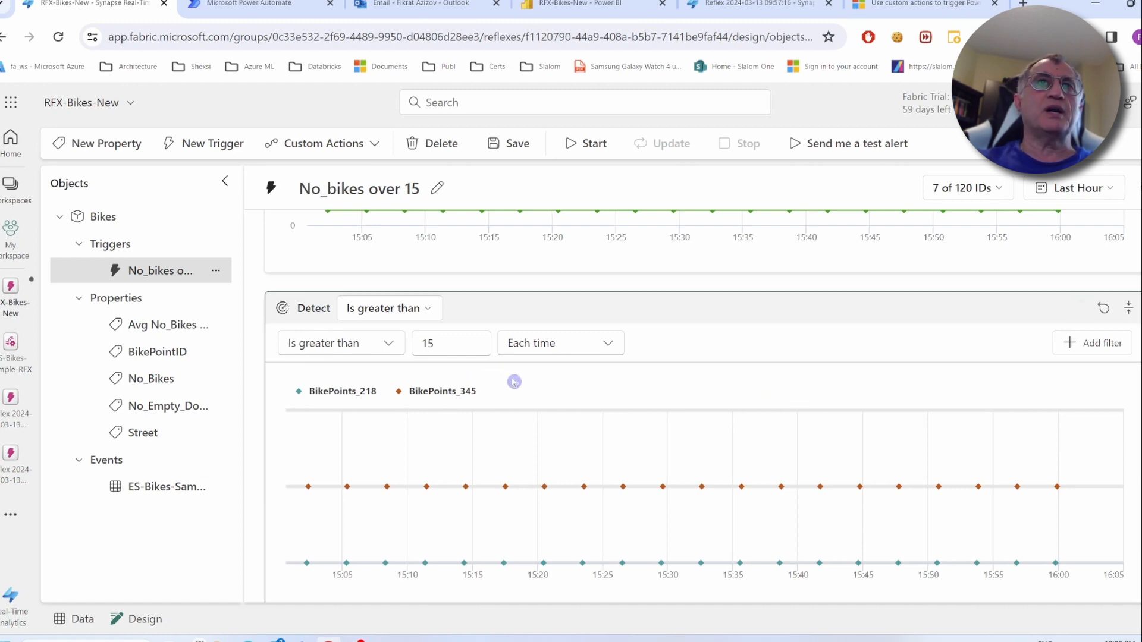
left_click(377, 144)
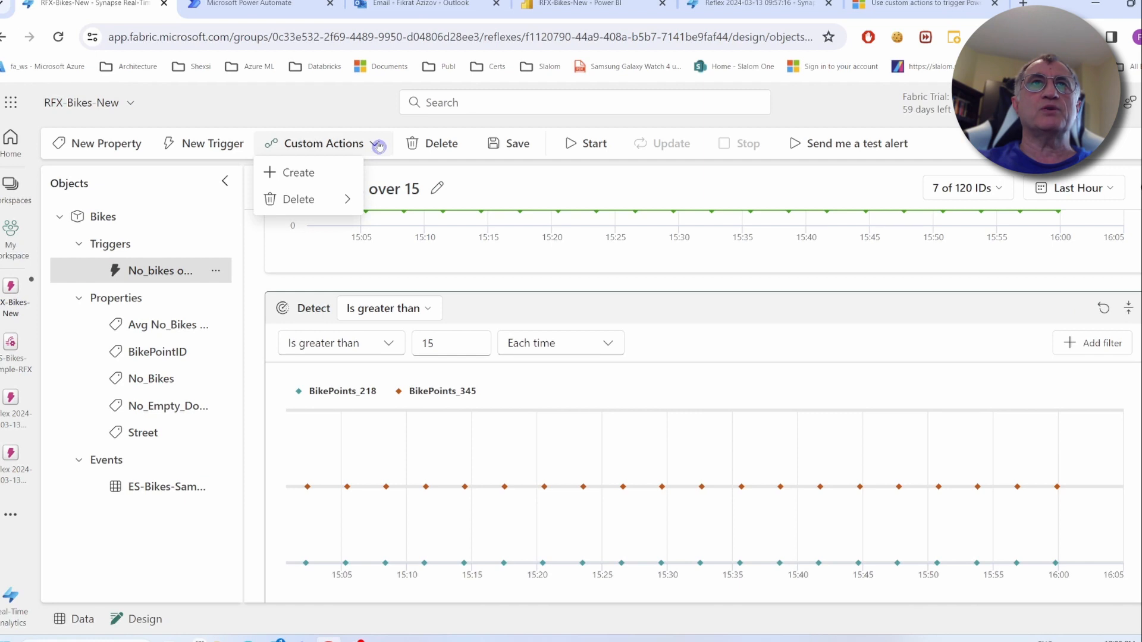
Change the action of the No_bikes over 15 trigger from email to the MyNewCustomAction custom action
mouse_move(336, 198)
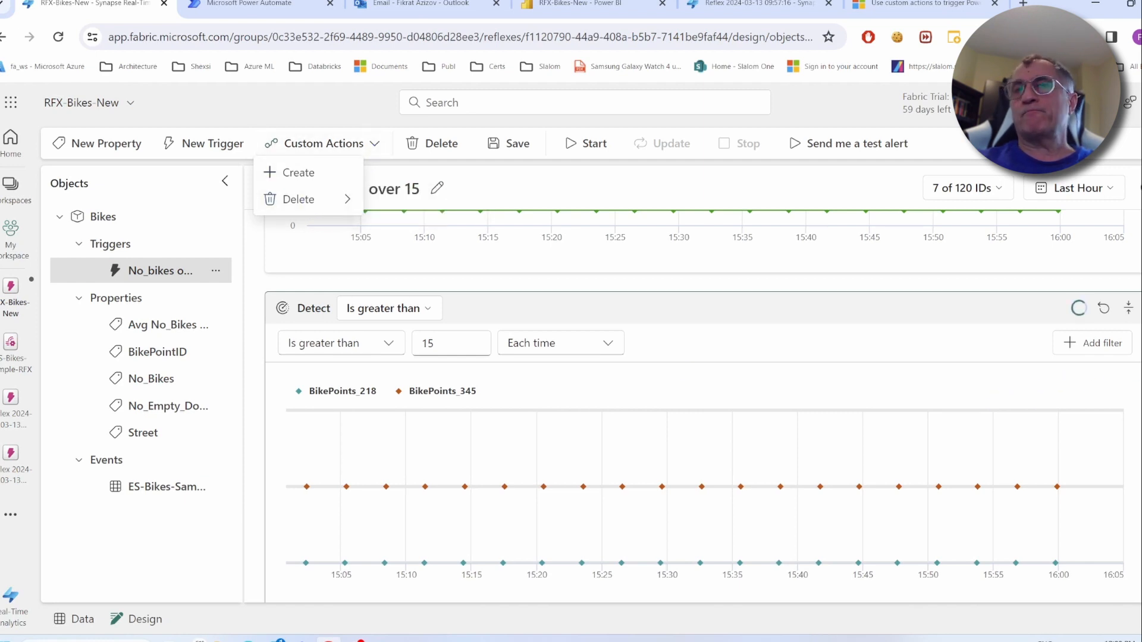
scroll(703, 405, "down", 2)
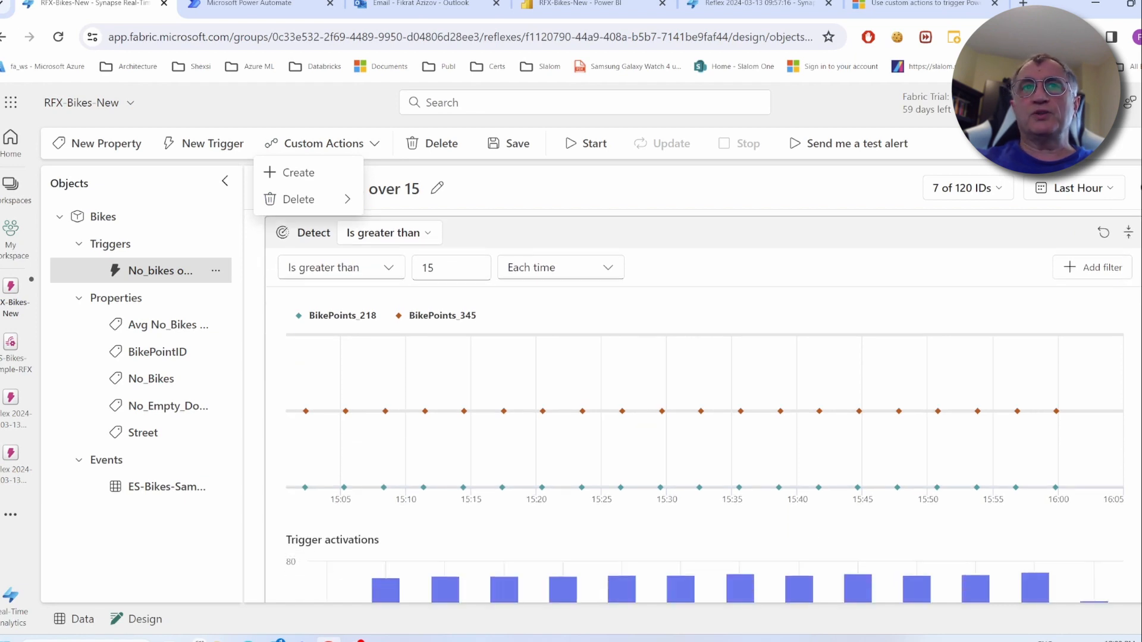
scroll(703, 407, "down", 5)
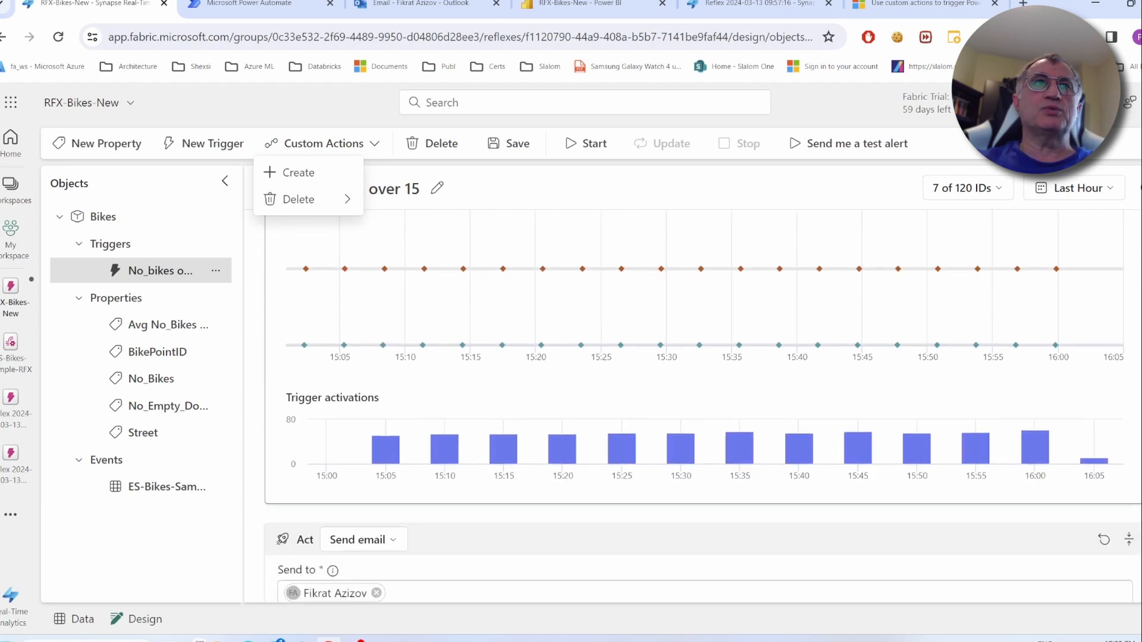
scroll(703, 407, "up", 2)
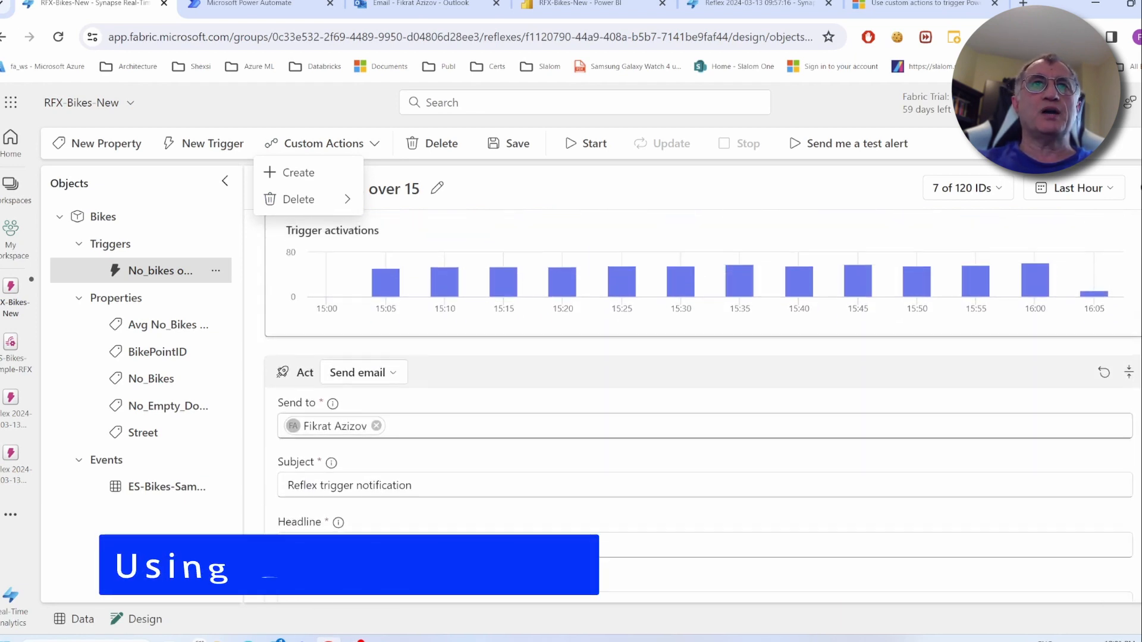
scroll(703, 407, "down", 1)
scroll(703, 407, "down", 1)
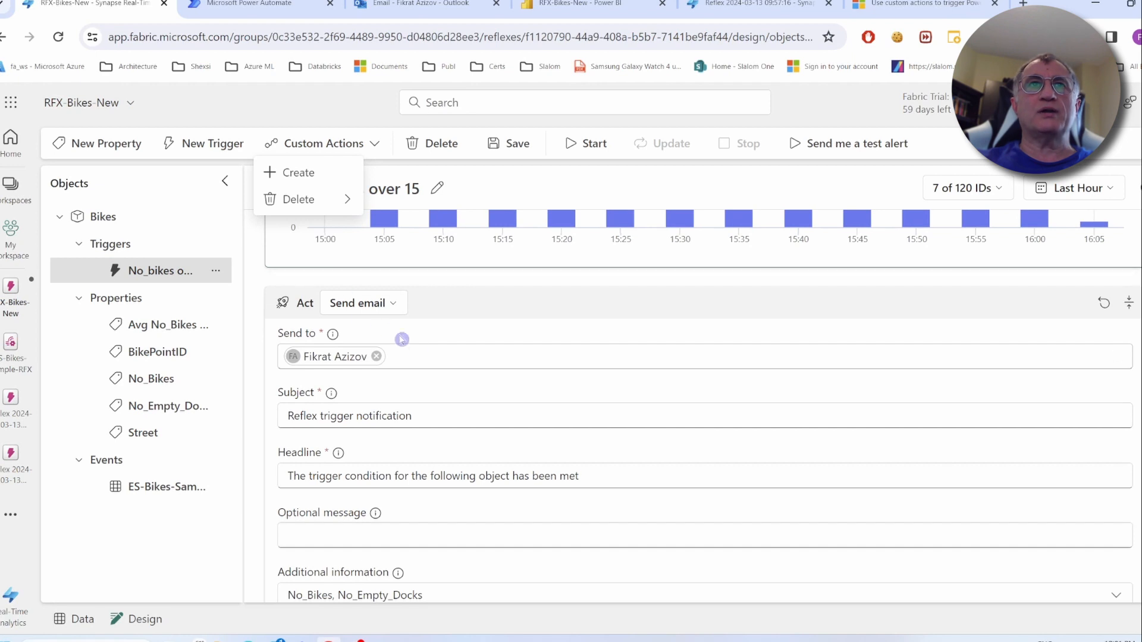
left_click(391, 304)
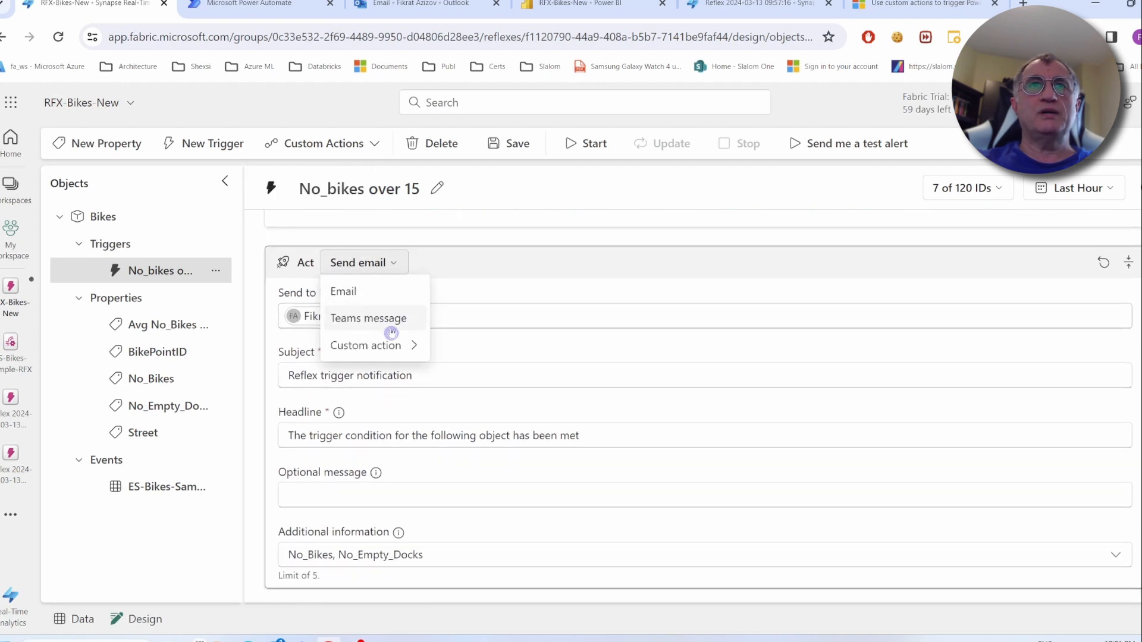
mouse_move(369, 355)
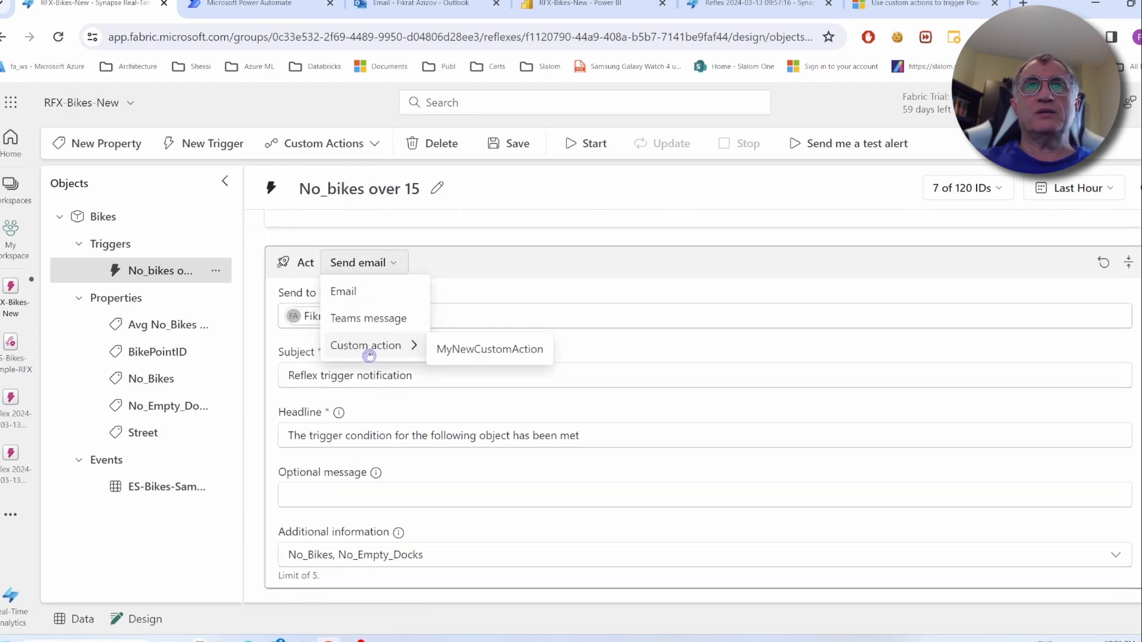
left_click(485, 355)
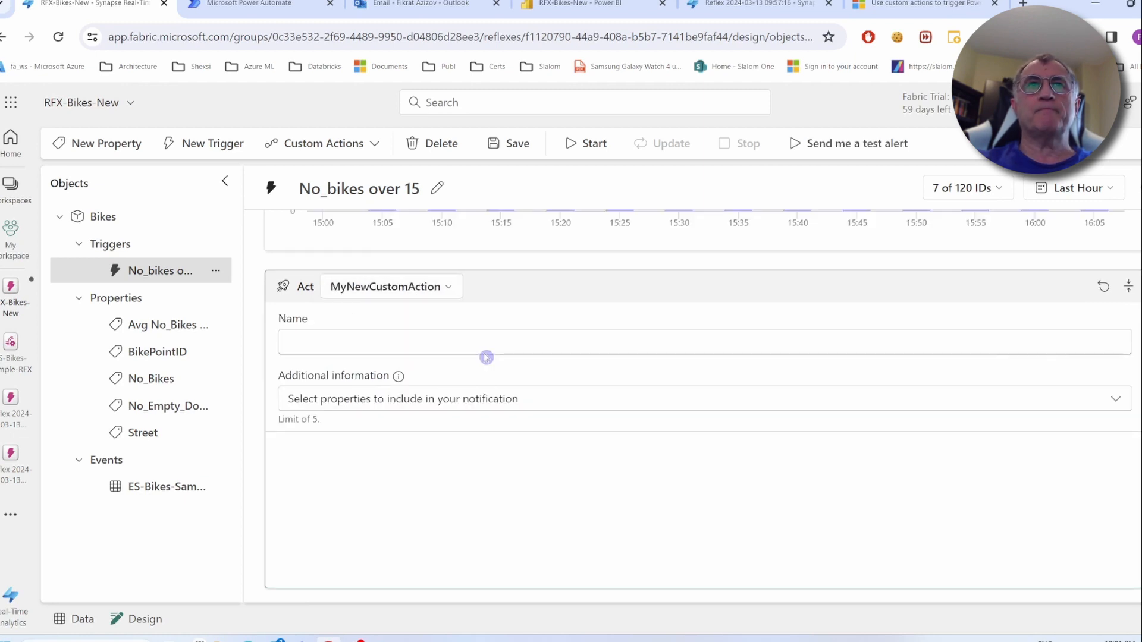
Enter the person's first name as the action's Name, include No_Bikes and No_Empty_Docks as additional information, and save the trigger
left_click(342, 342)
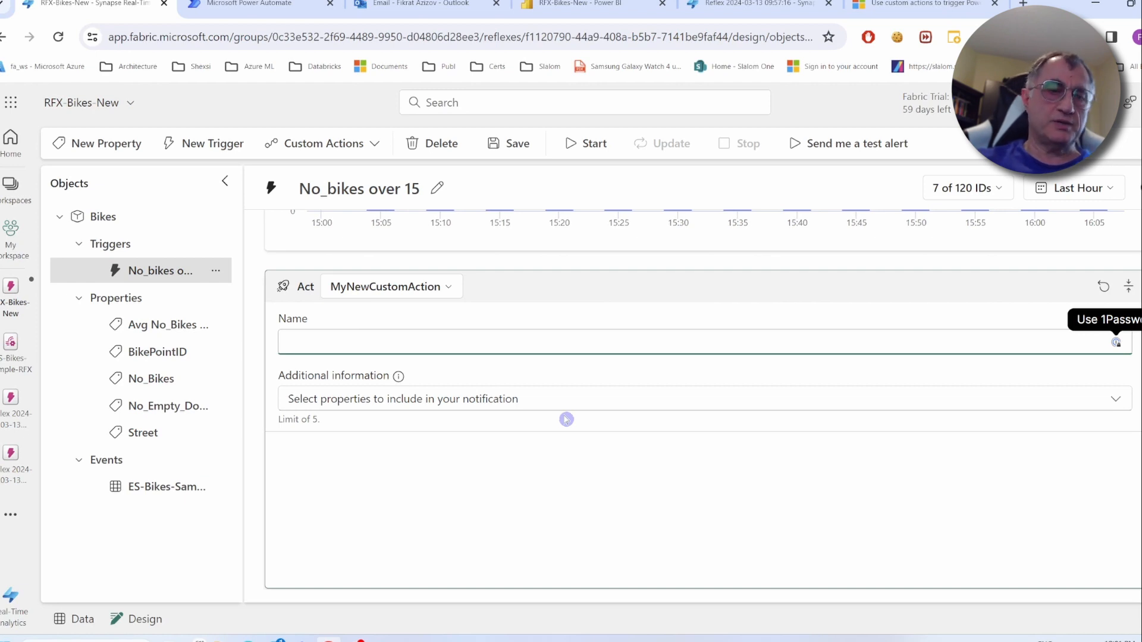
type("Fikrat")
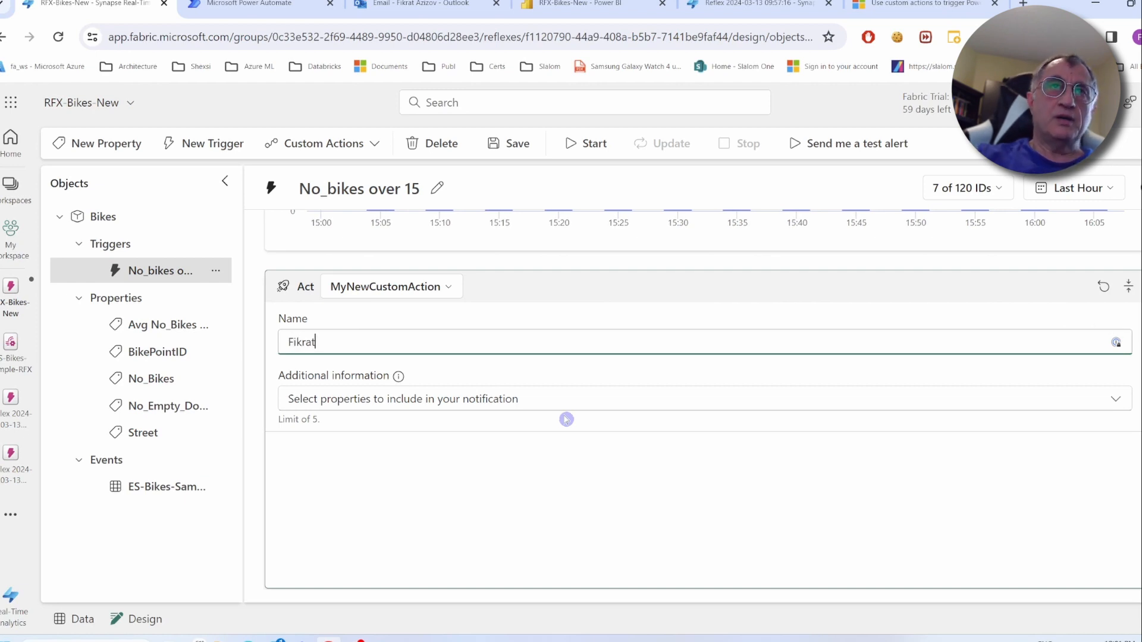
left_click(570, 395)
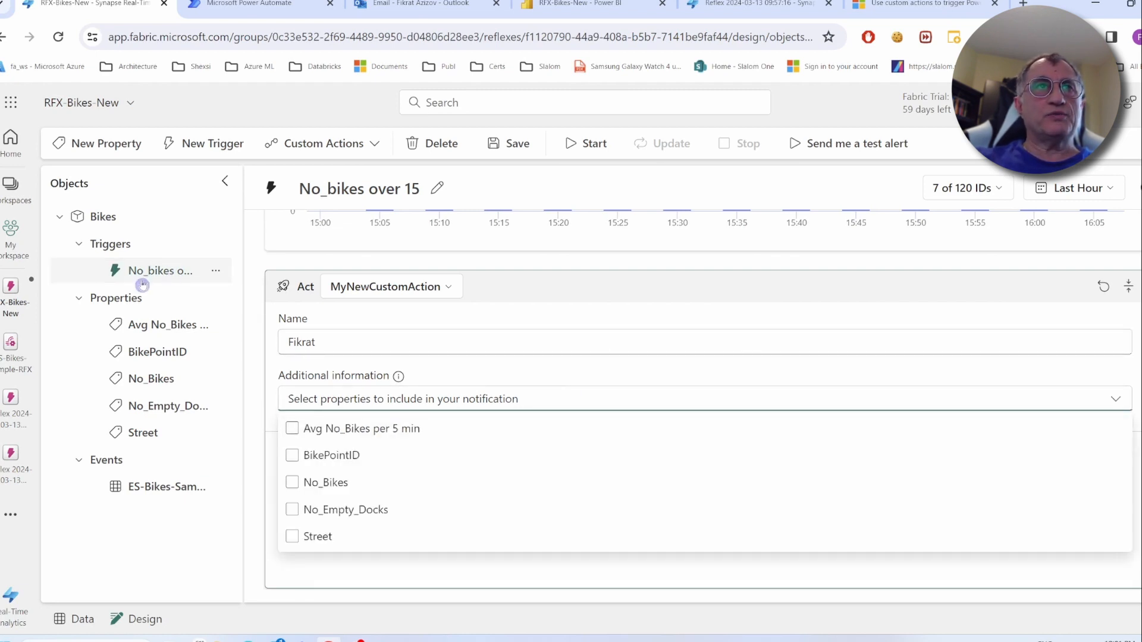
left_click(292, 483)
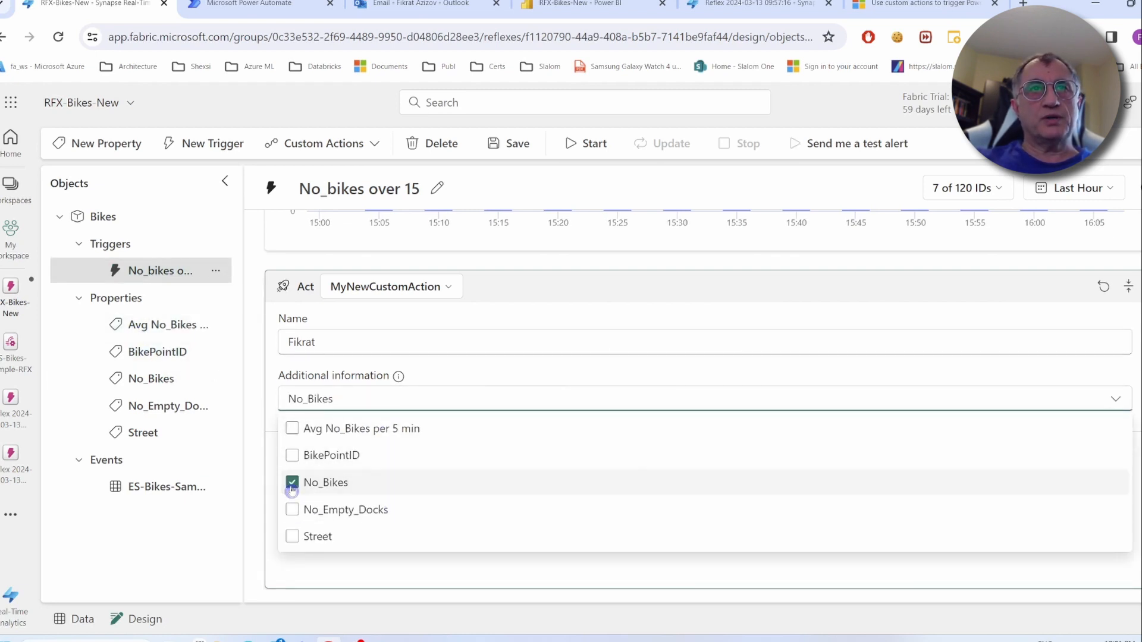
left_click(292, 510)
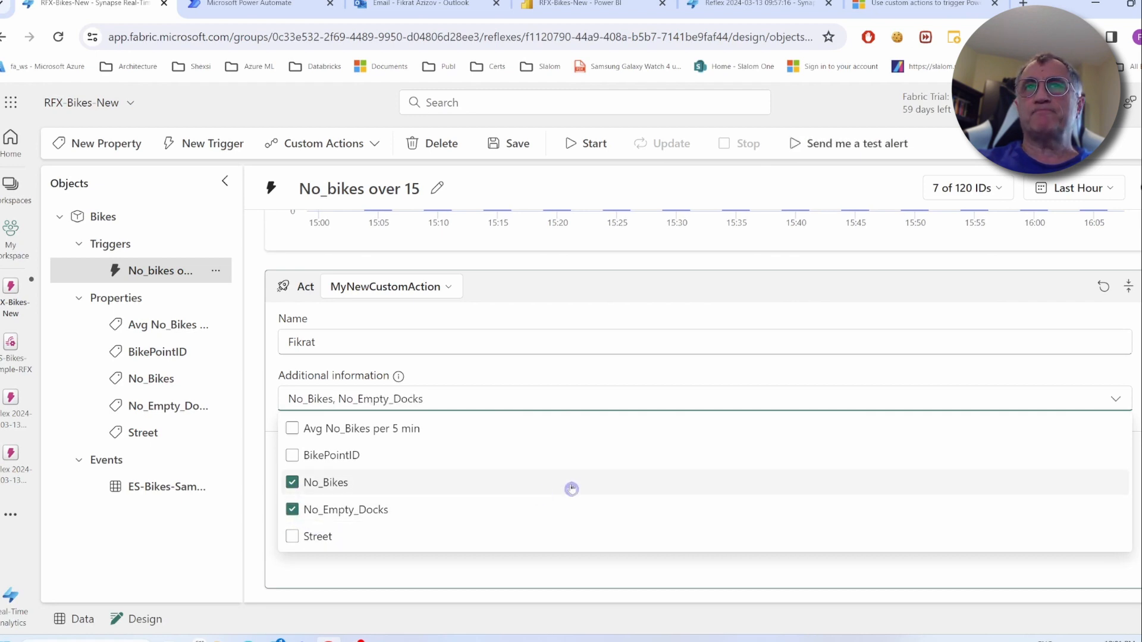
left_click(715, 331)
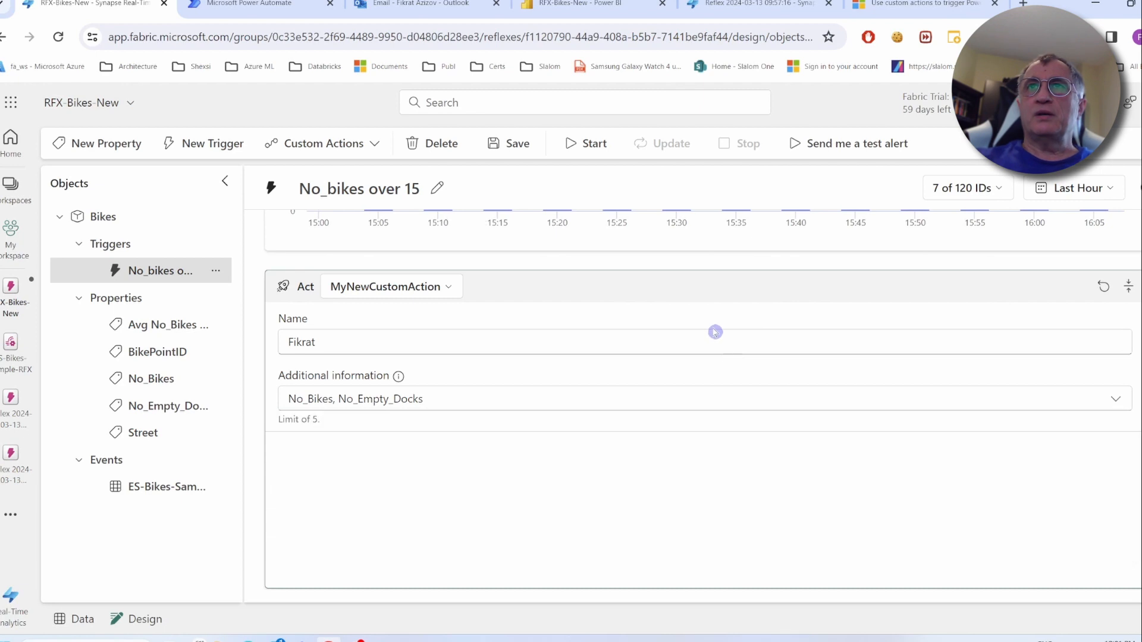
left_click(515, 143)
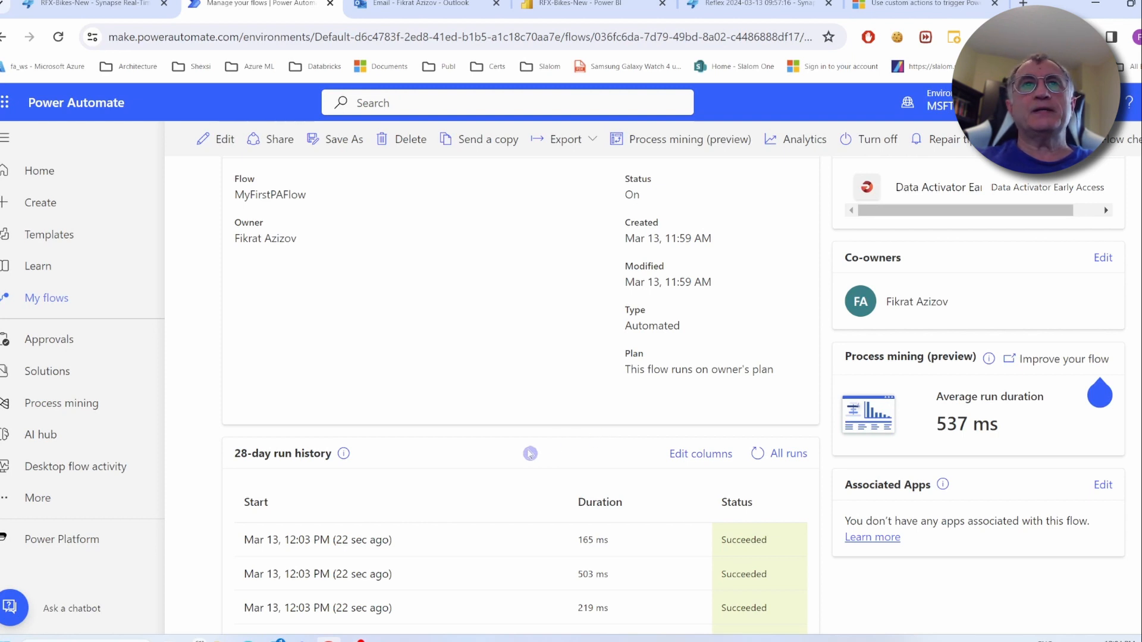
In Power Automate, review MyFirstPAFlow's run history and inspect the Data Activator trigger's outputs and input fields in the latest run
scroll(523, 450, "up", 2)
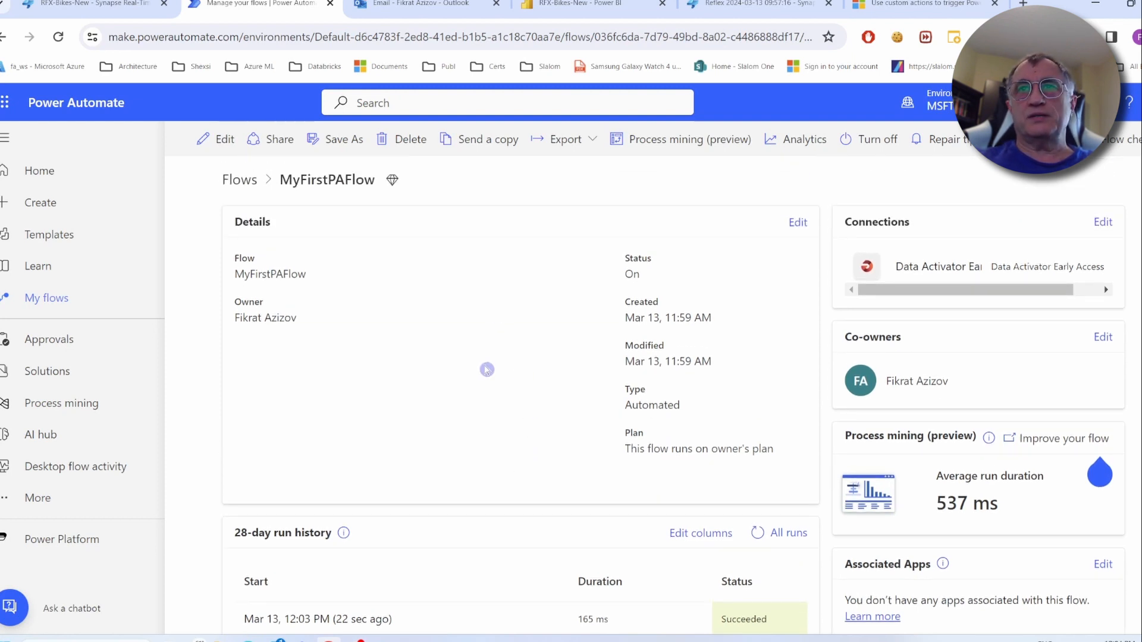
scroll(487, 374, "down", 3)
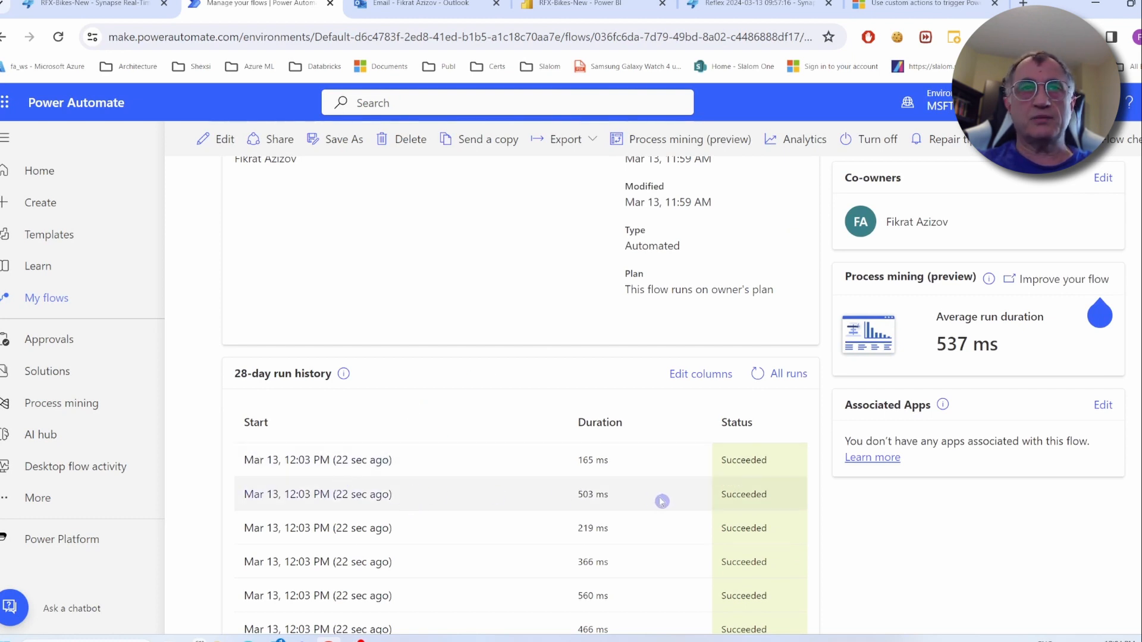
left_click(314, 460)
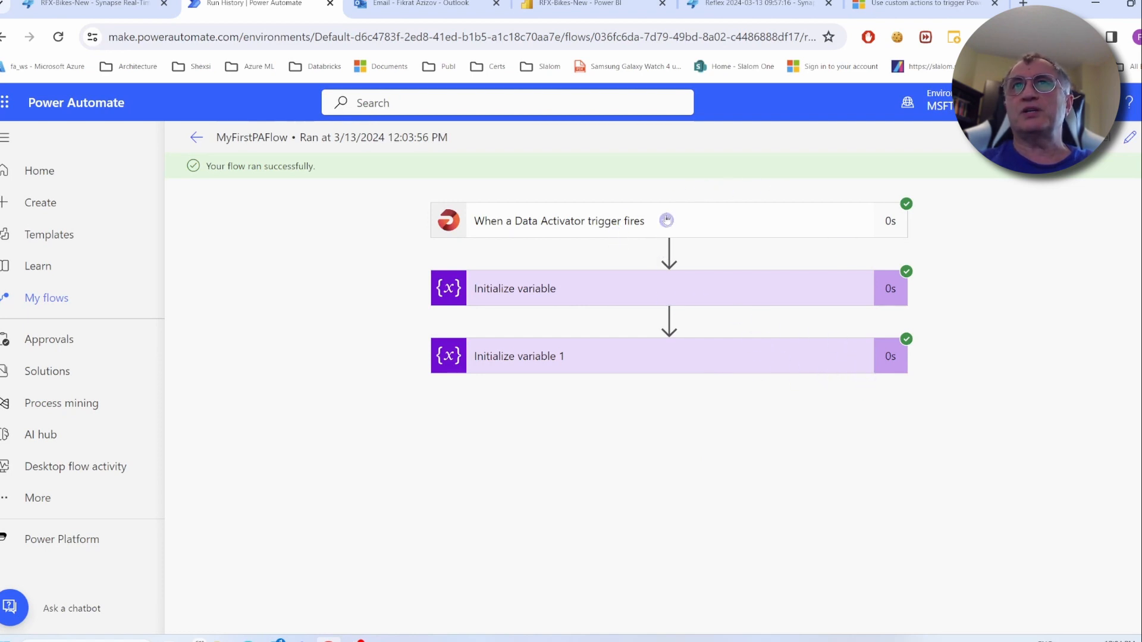
left_click(667, 221)
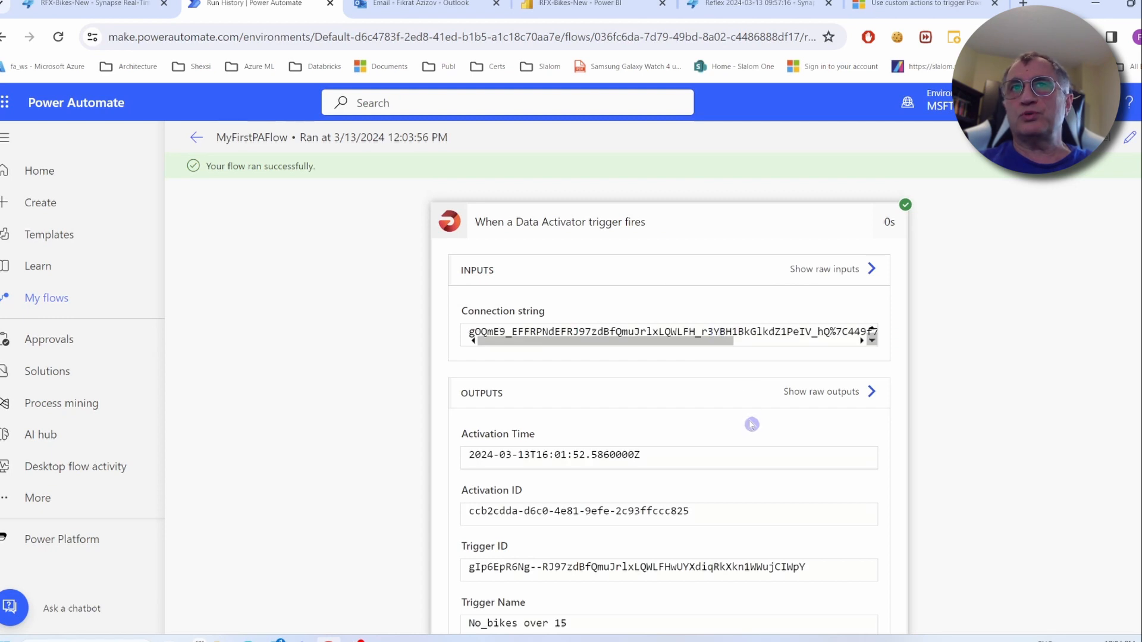
scroll(752, 424, "down", 5)
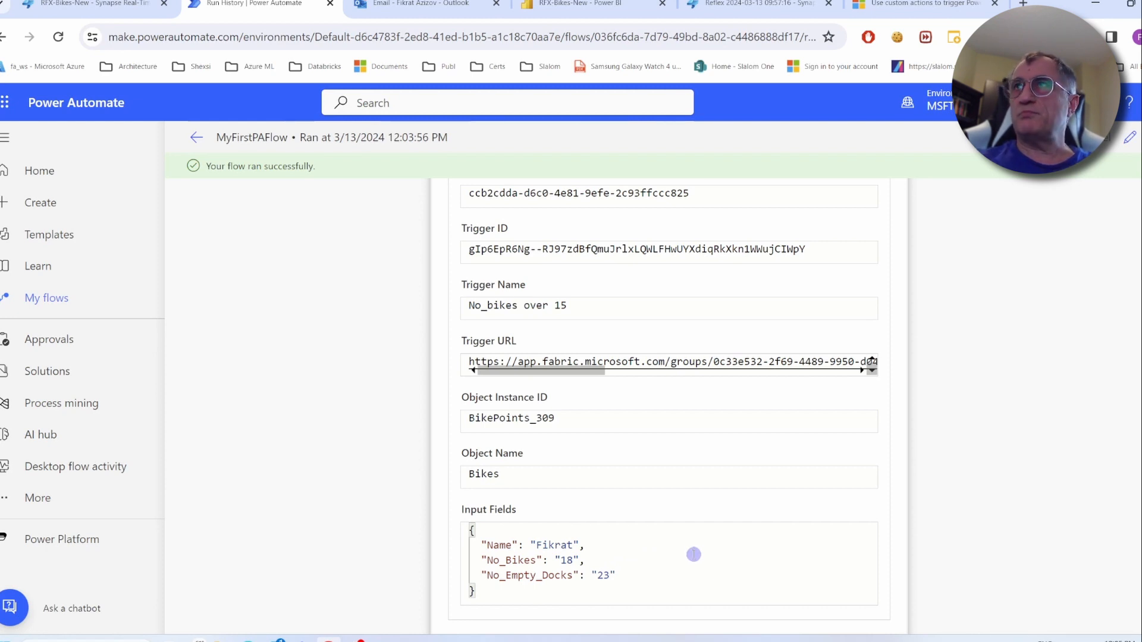
Switch back to the RFX-Bikes-New reflex in Fabric and review the No_bikes over 15 trigger's detection and selection charts
key("ctrl+shift+Tab")
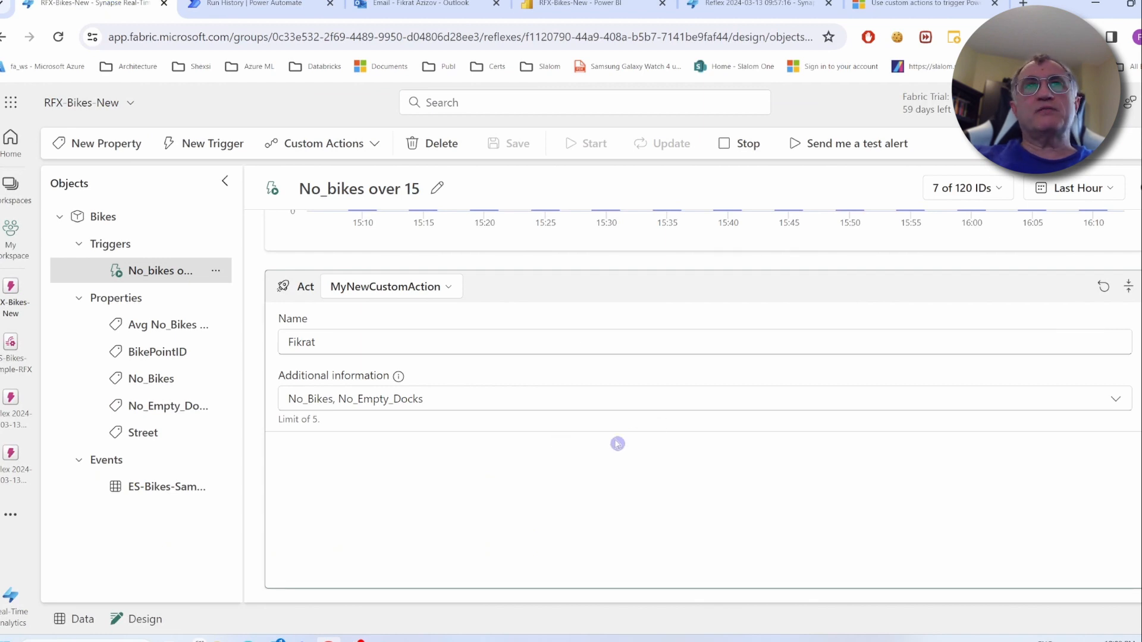
scroll(617, 443, "up", 3)
scroll(617, 443, "up", 5)
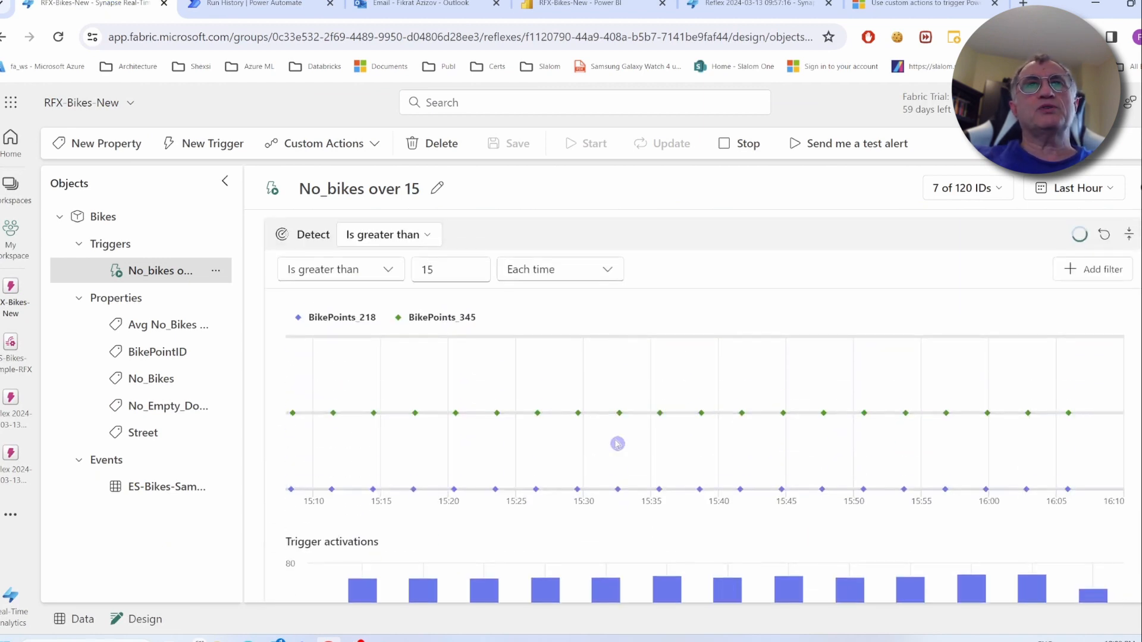
scroll(617, 444, "up", 2)
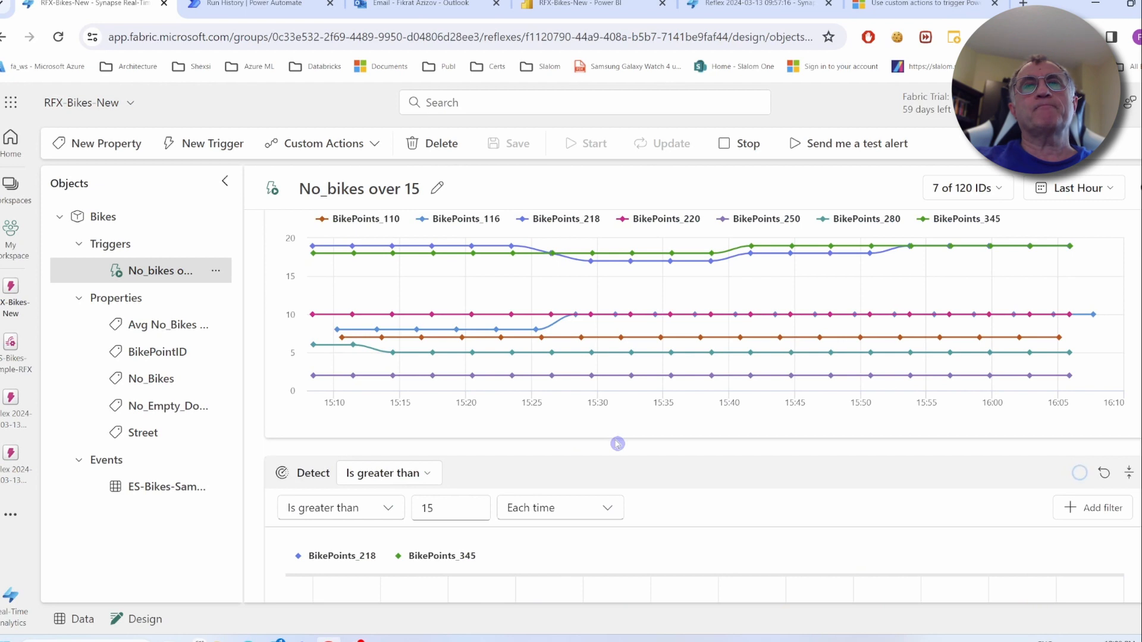
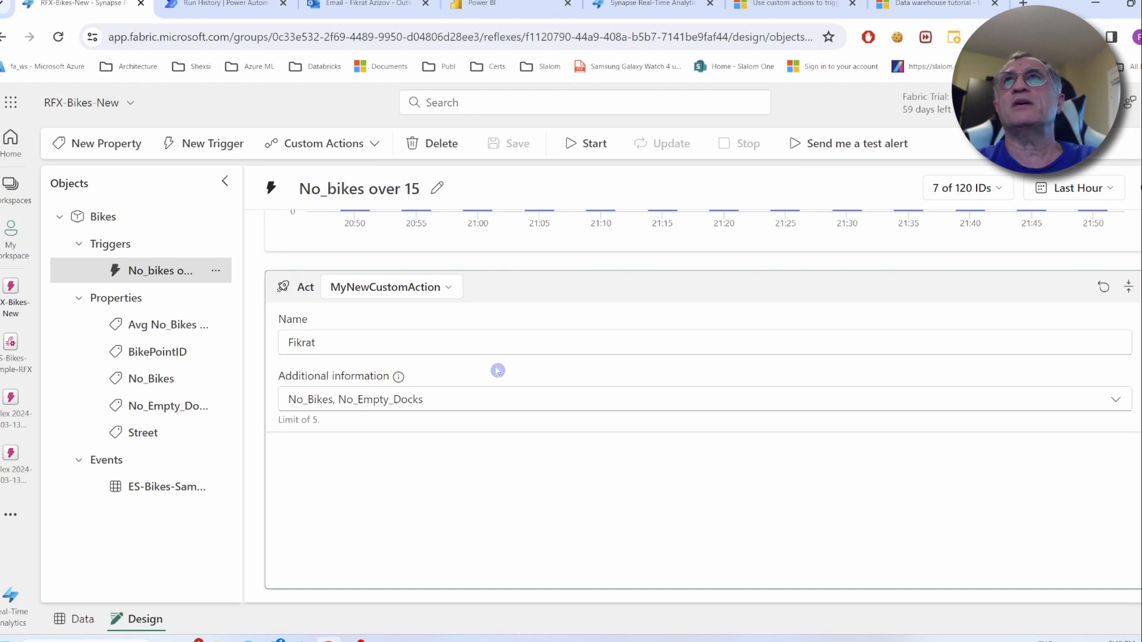
Open the learnLH SQL analytics endpoint from My workspace
left_click(10, 238)
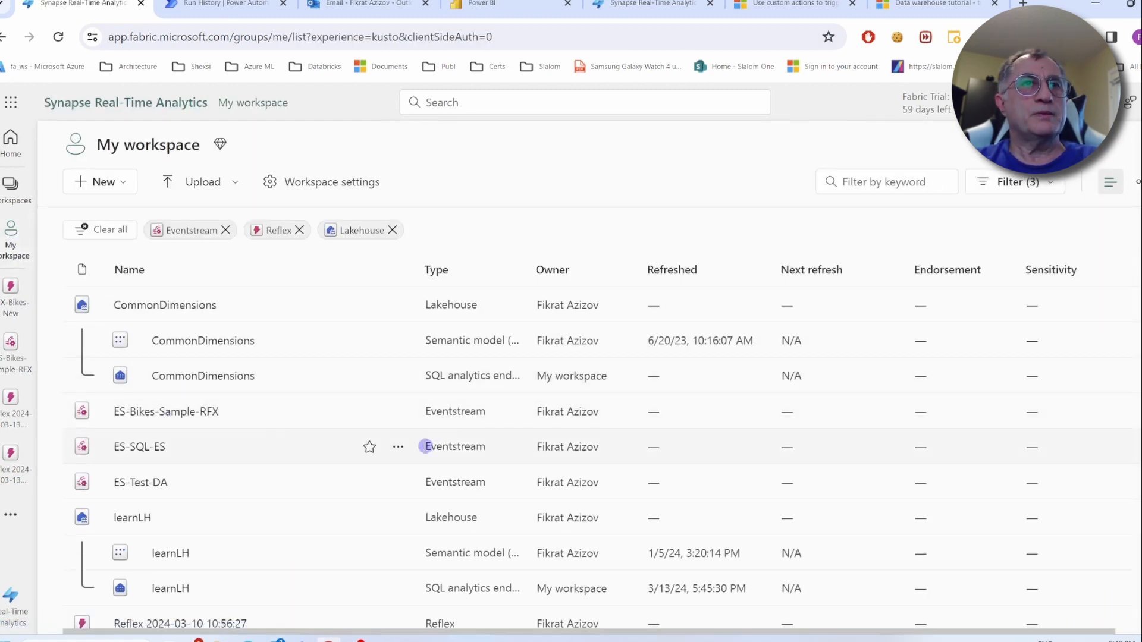
scroll(417, 446, "down", 3)
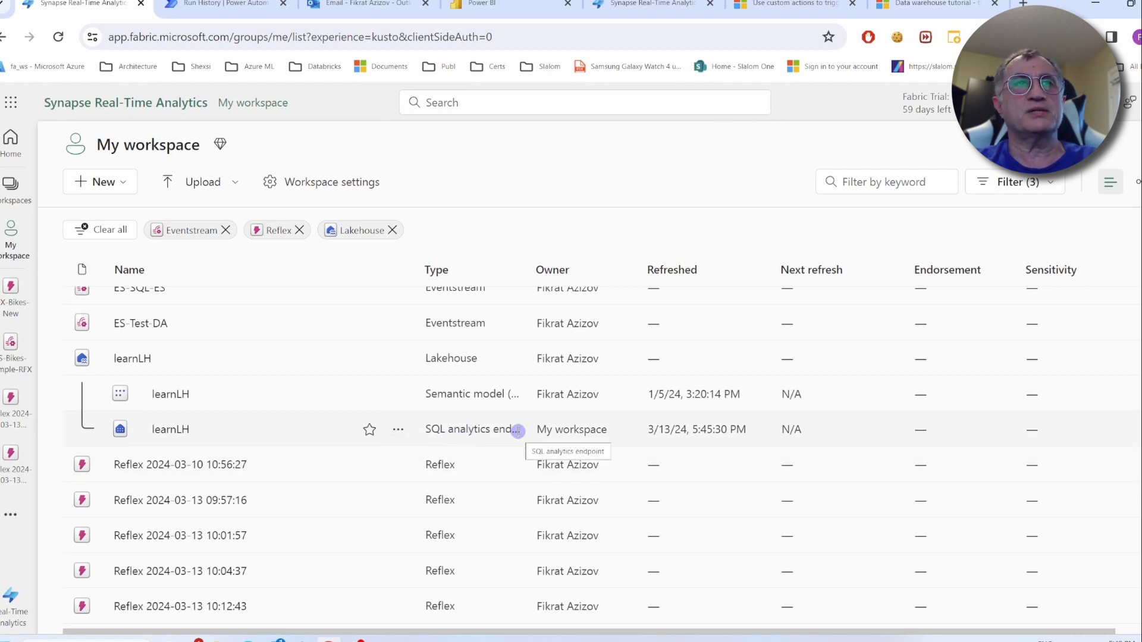
left_click(171, 429)
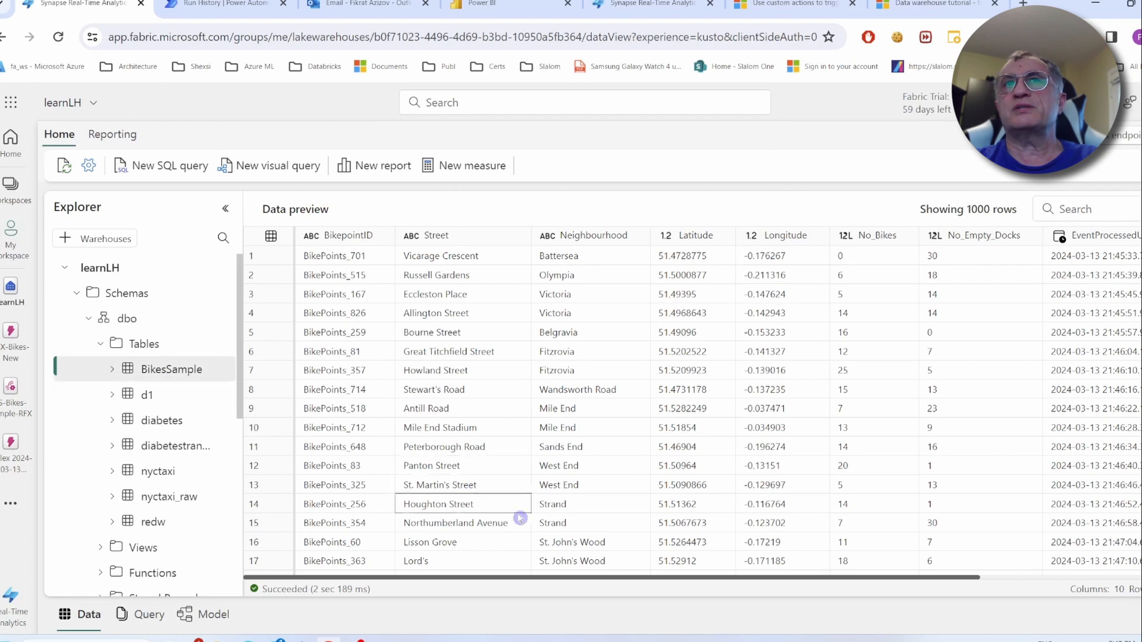
Examine the rows and columns of the BikesSample table in the data preview
left_click_drag(523, 576, 561, 582)
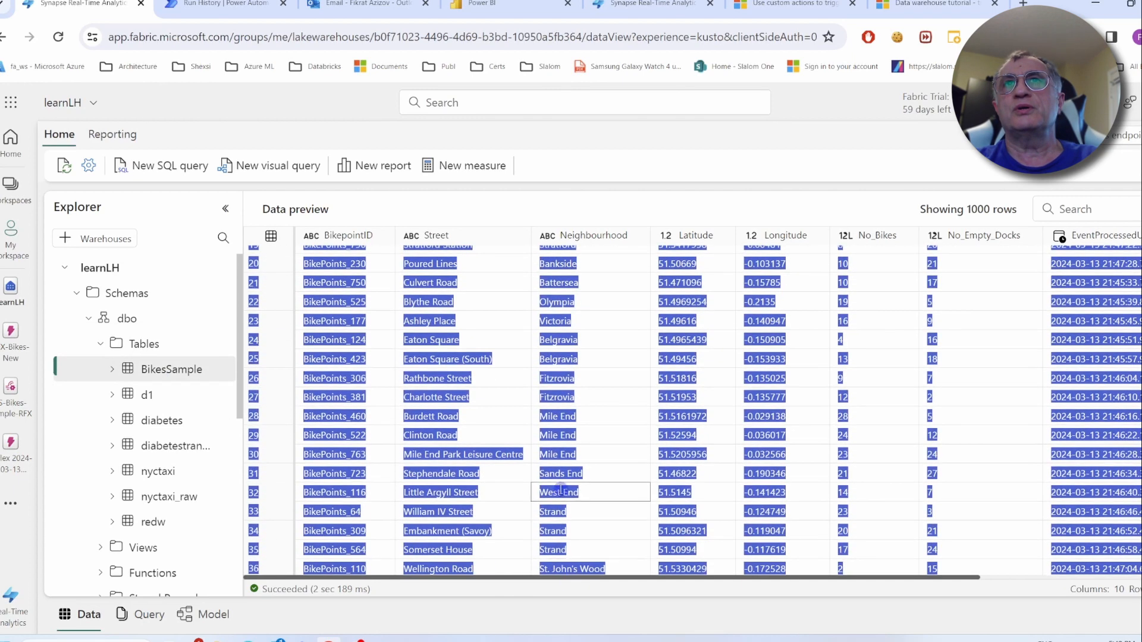
scroll(561, 469, "up", 6)
left_click_drag(647, 575, 984, 572)
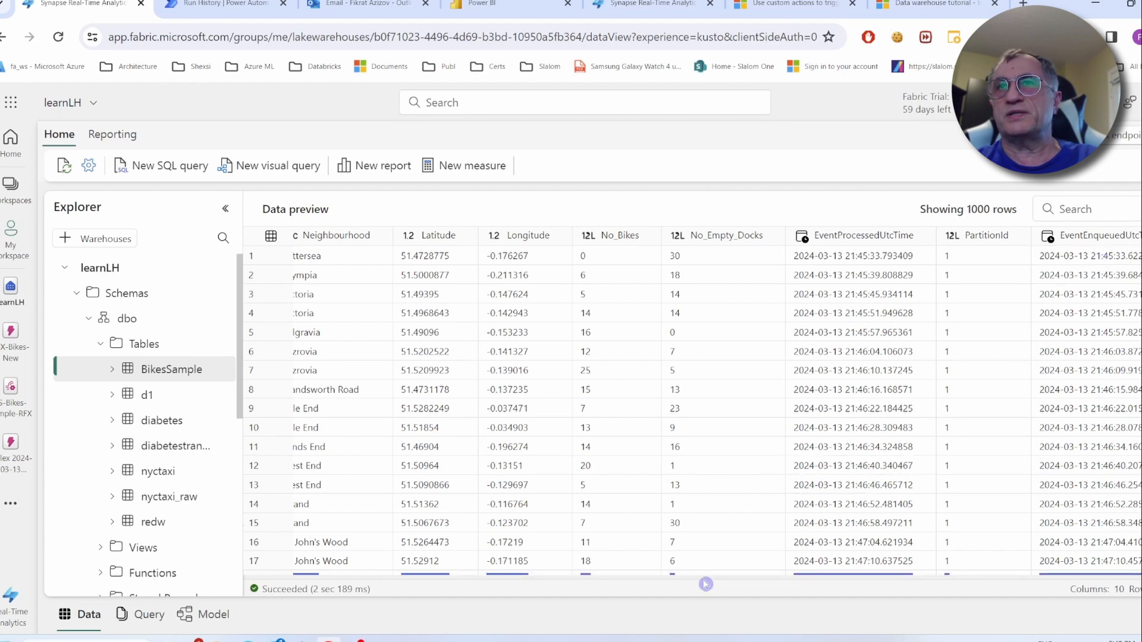
left_click_drag(706, 584, 603, 584)
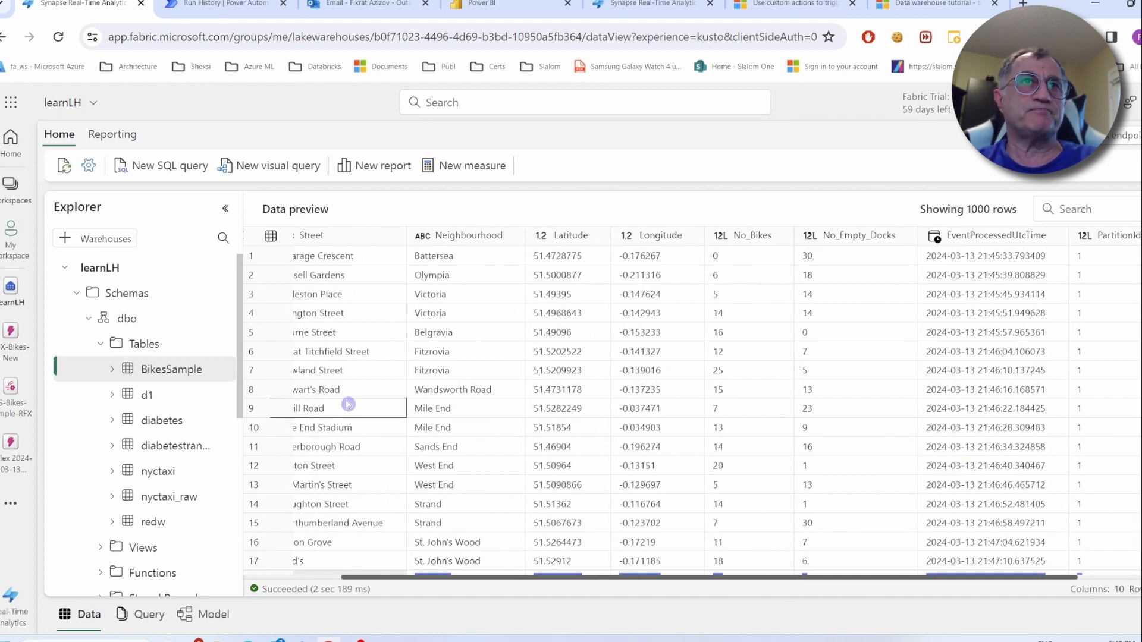
Script the VW_Bikes view as an ALTER statement and examine the expression of its eventIngestionTimeRounded column
left_click_drag(239, 370, 248, 451)
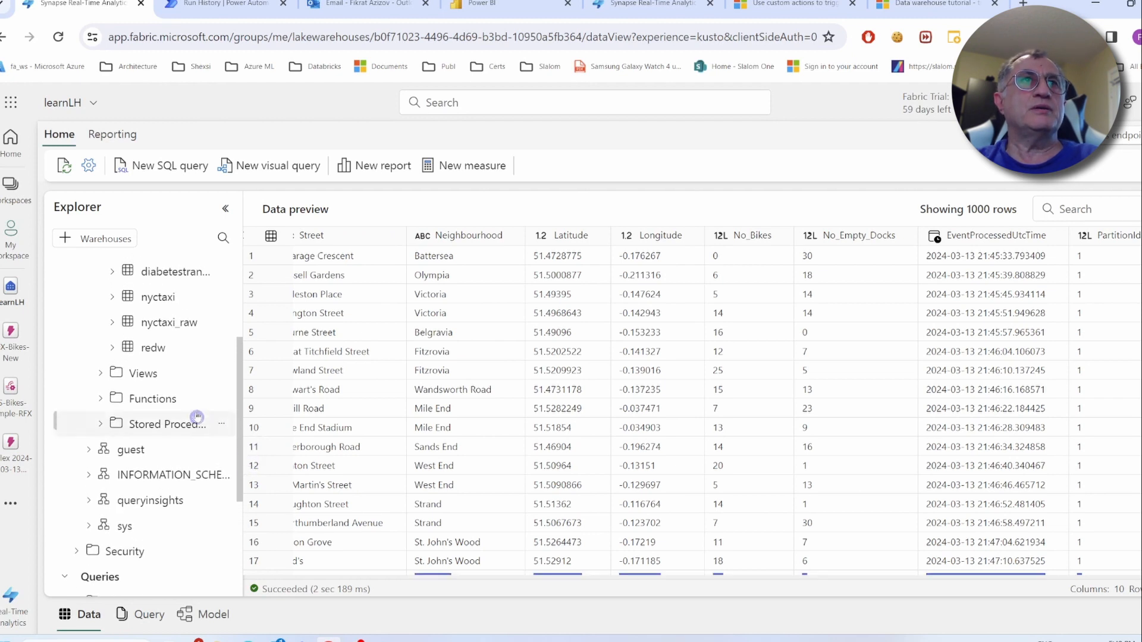
left_click(142, 373)
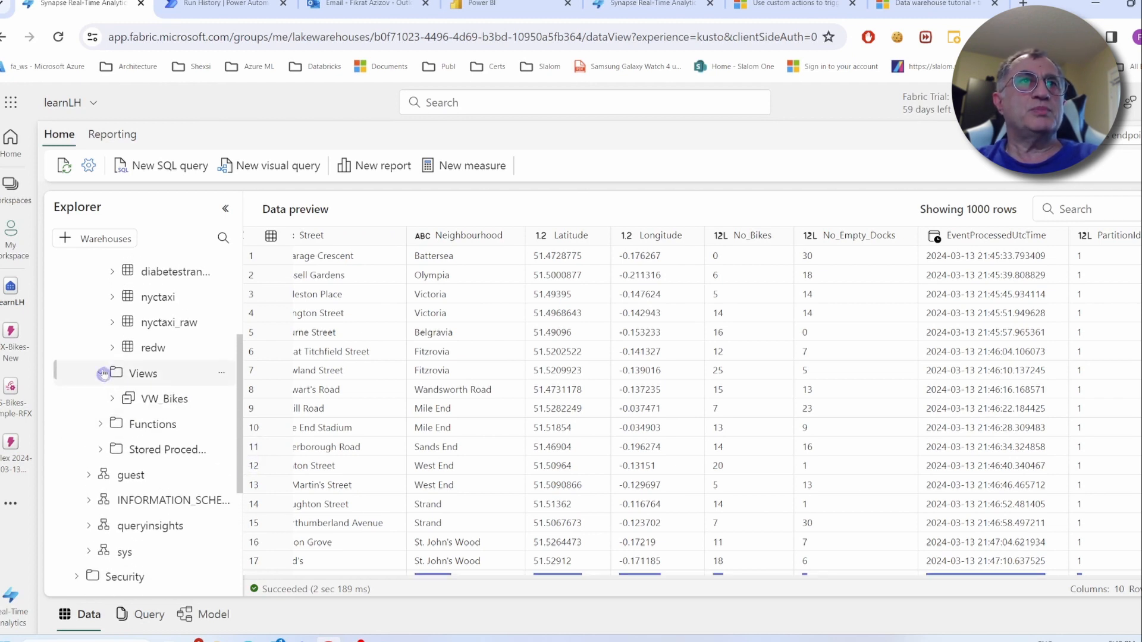
right_click(154, 404)
left_click(381, 474)
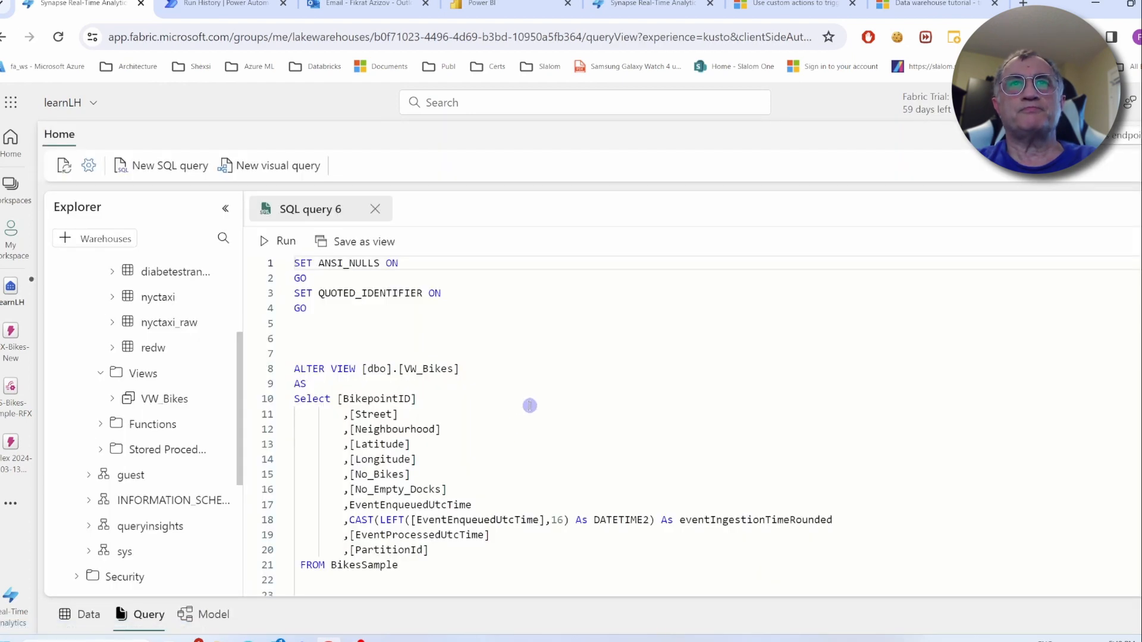
scroll(524, 386, "down", 1)
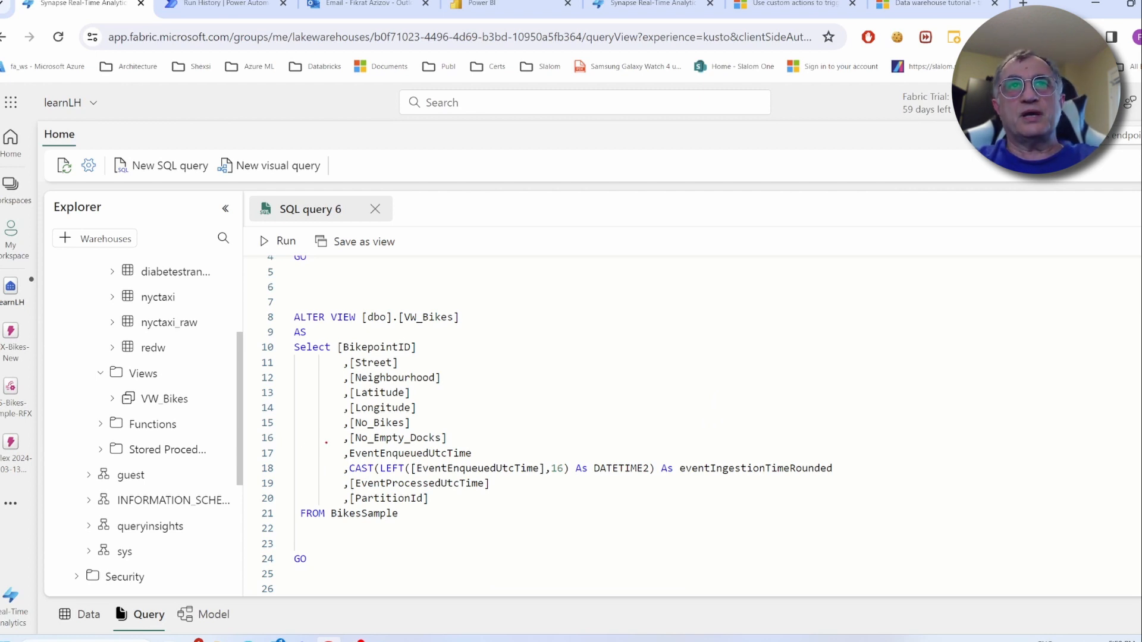
mouse_move(327, 461)
left_mouse_down()
mouse_move(446, 476)
mouse_move(848, 476)
left_mouse_up()
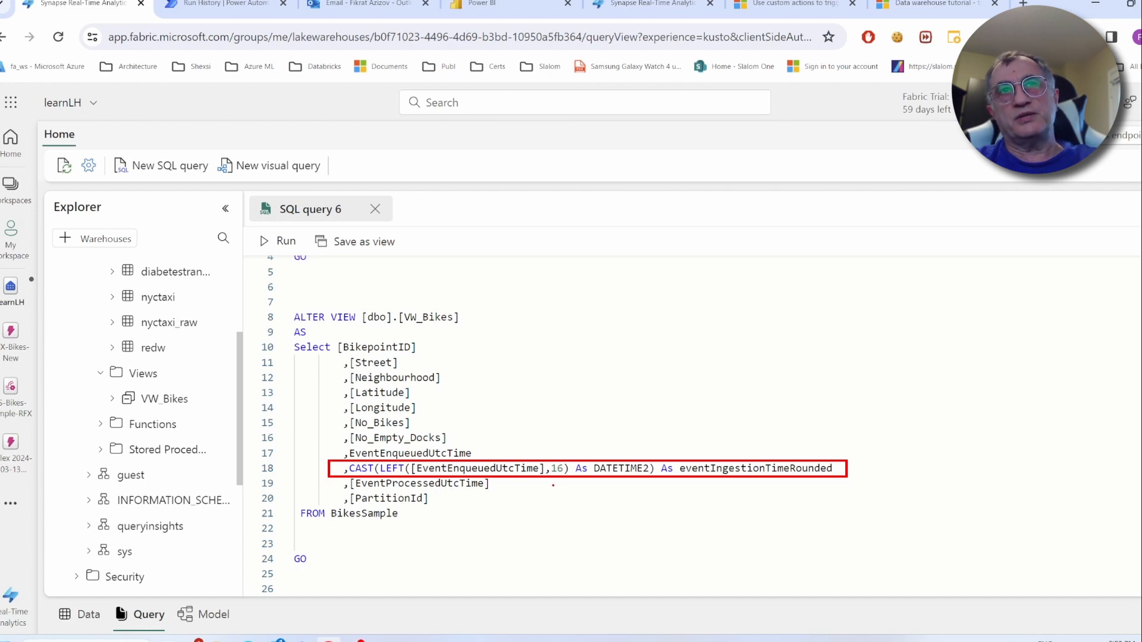
Query the top 100 rows of the VW_Bikes view in a new SQL query
key("Escape")
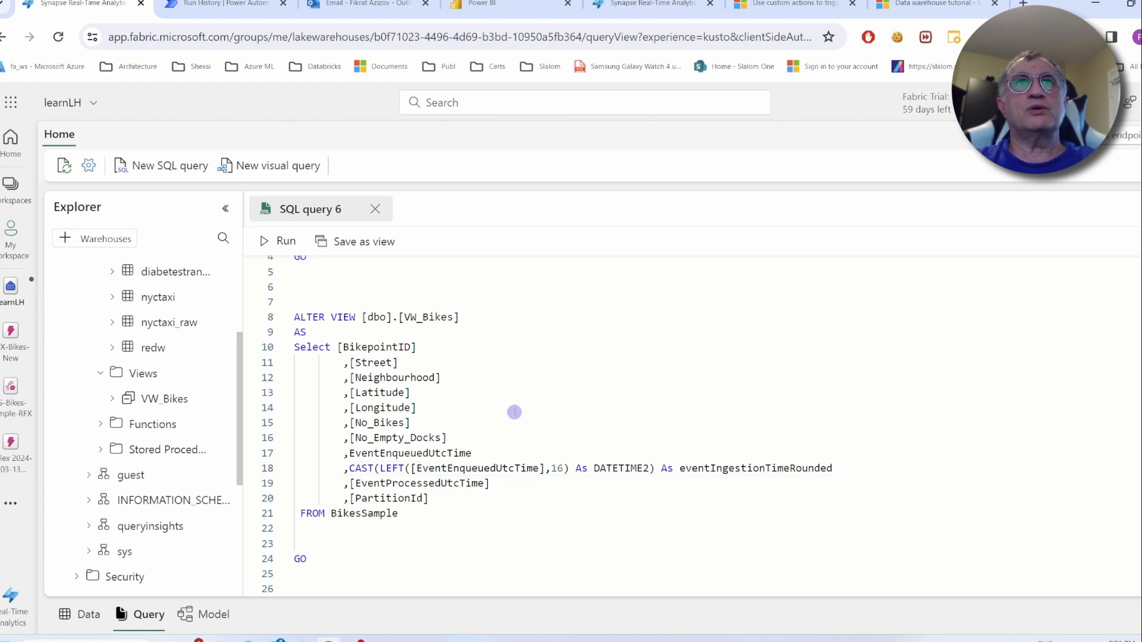
right_click(168, 398)
mouse_move(167, 398)
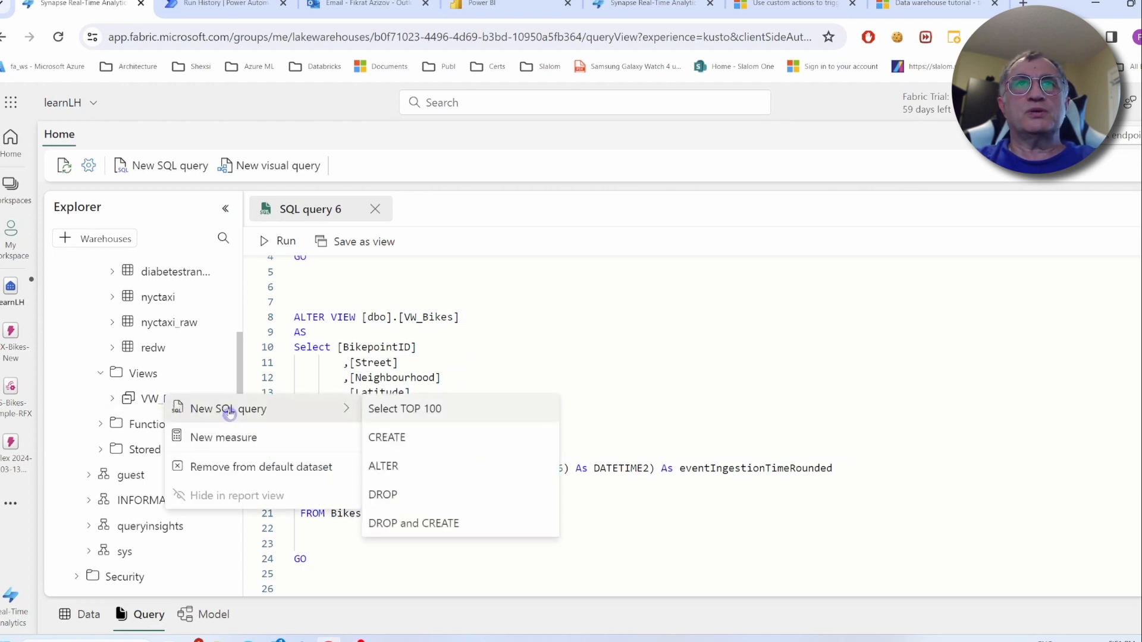
left_click(395, 410)
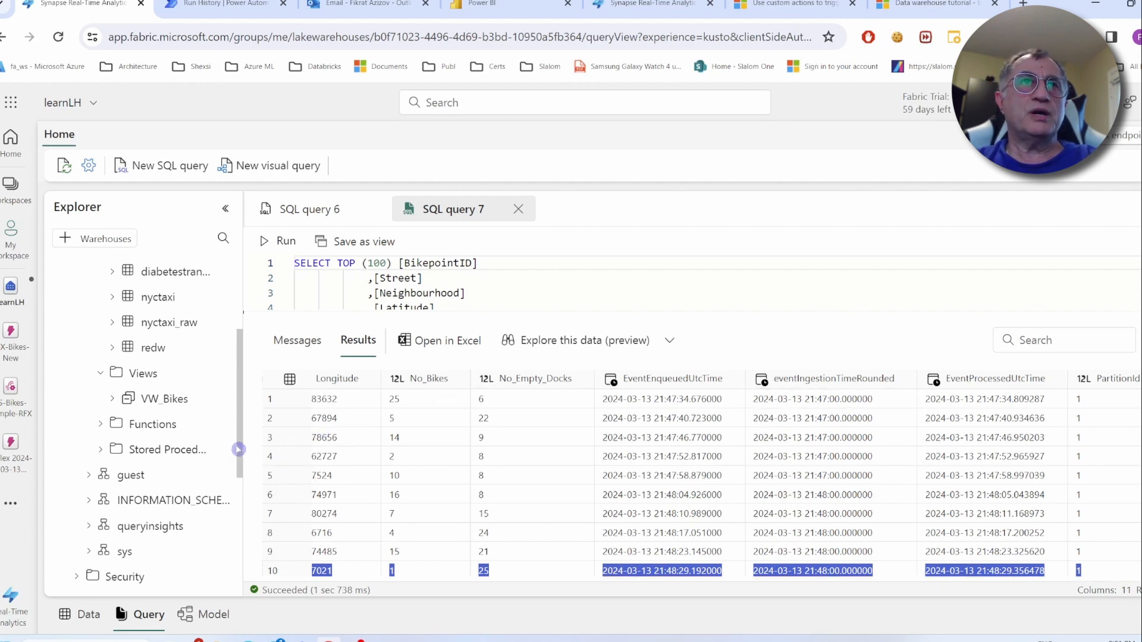
Create a new report from the VW_Bikes view and add a line chart enlarged across most of the canvas
left_click(169, 400)
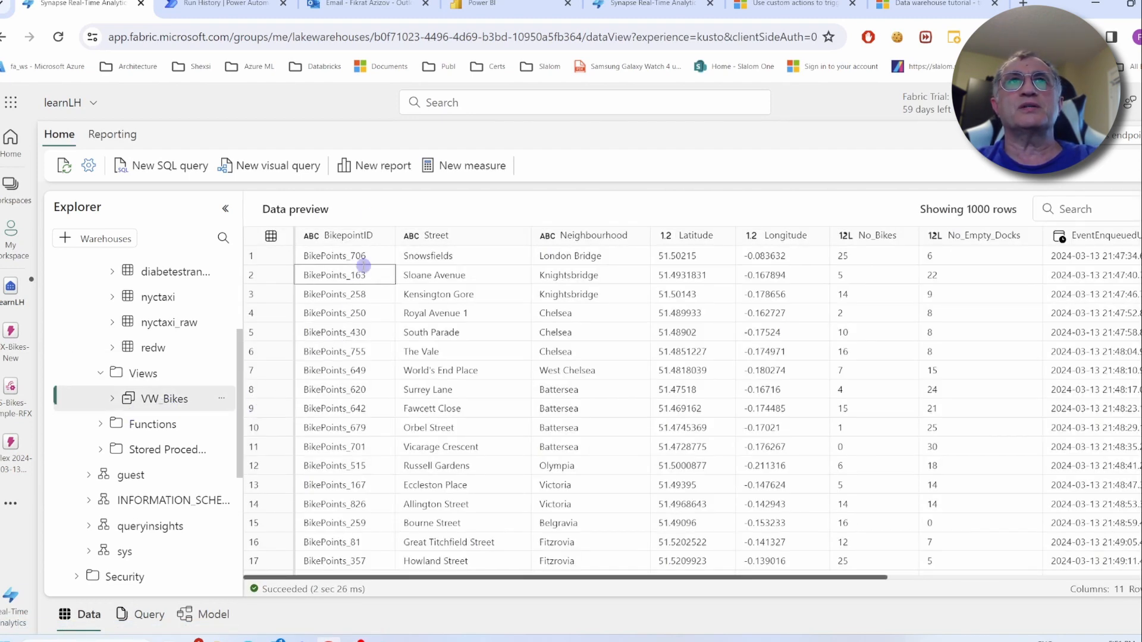
left_click(373, 172)
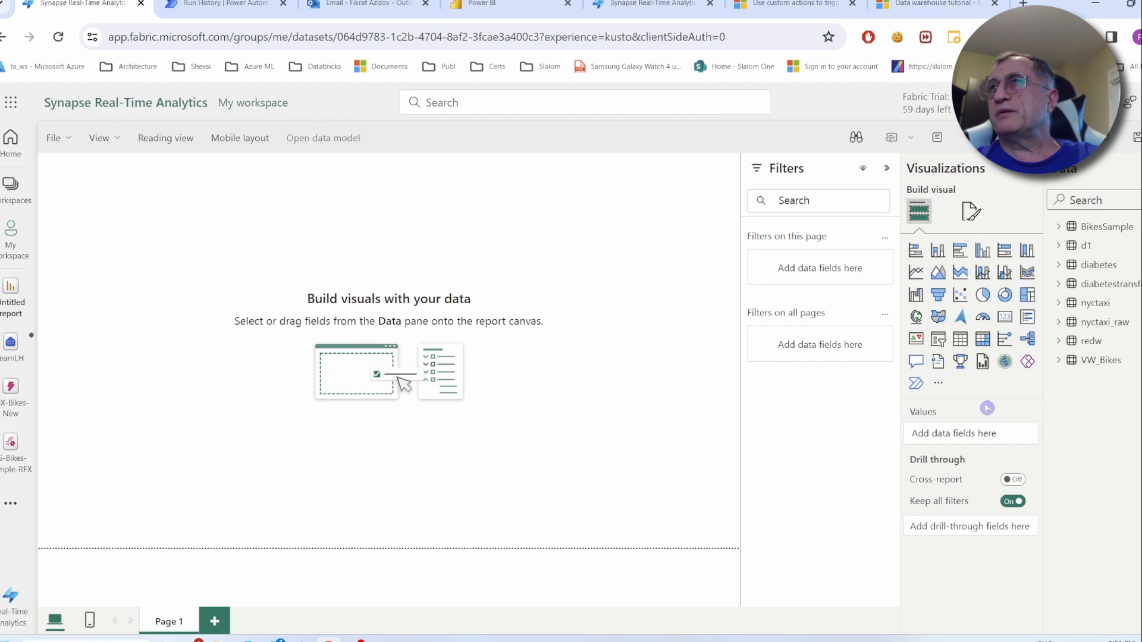
left_click(916, 274)
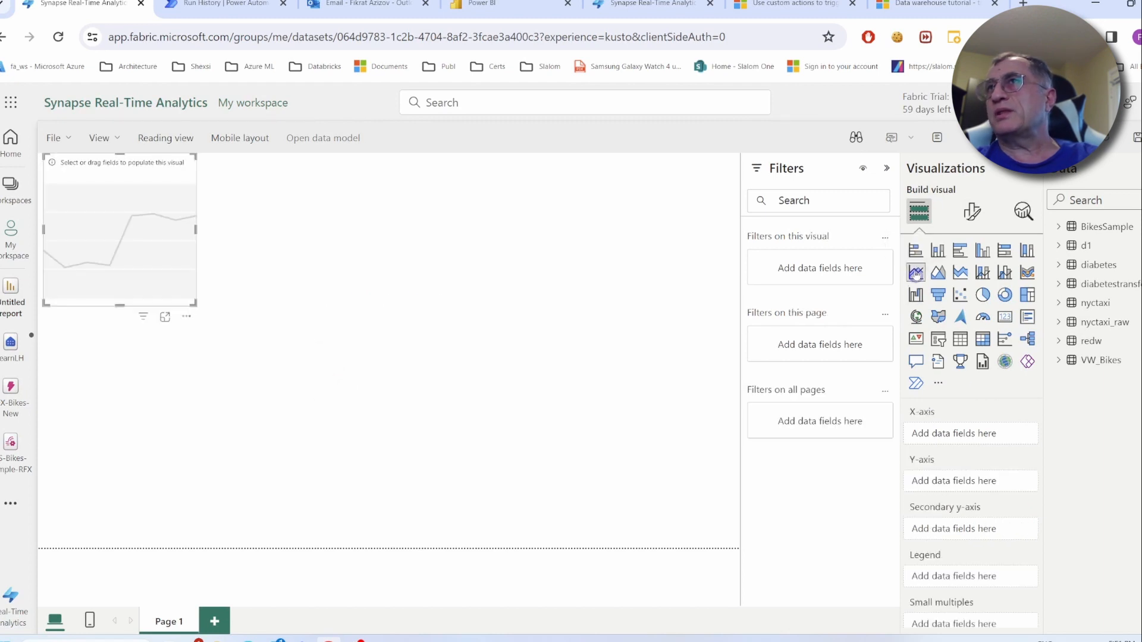
left_click_drag(195, 303, 640, 547)
Plot VW_Bikes eventIngestionTimeRounded on the X-axis, the average of No_Bikes on the secondary y-axis, and BikepointID as the legend
scroll(1095, 440, "down", 2)
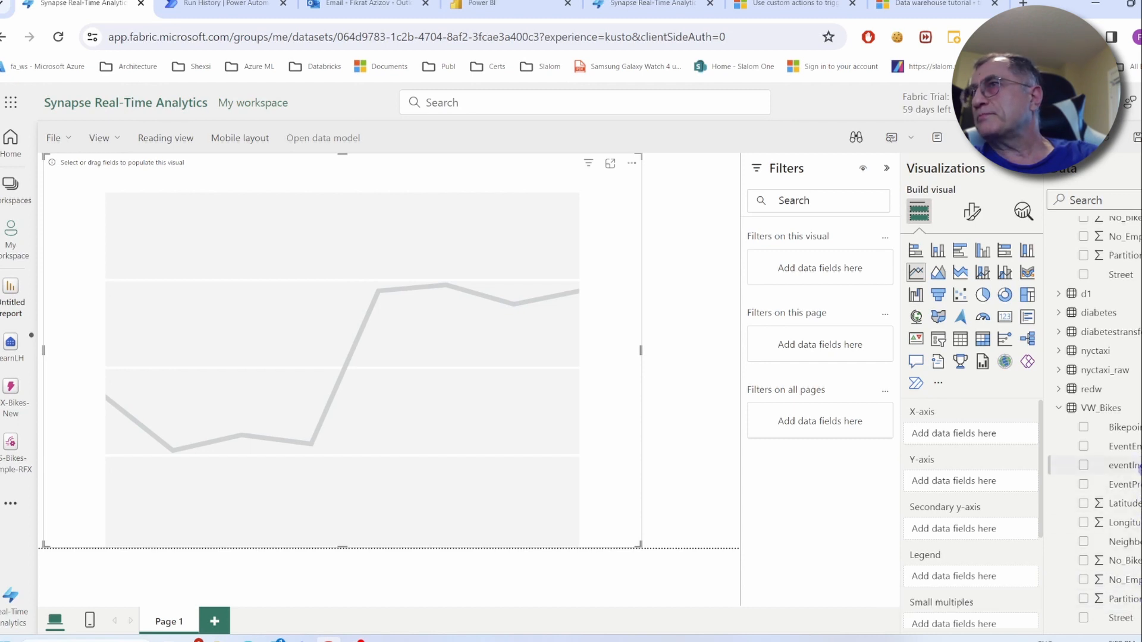
left_click_drag(1139, 468, 974, 440)
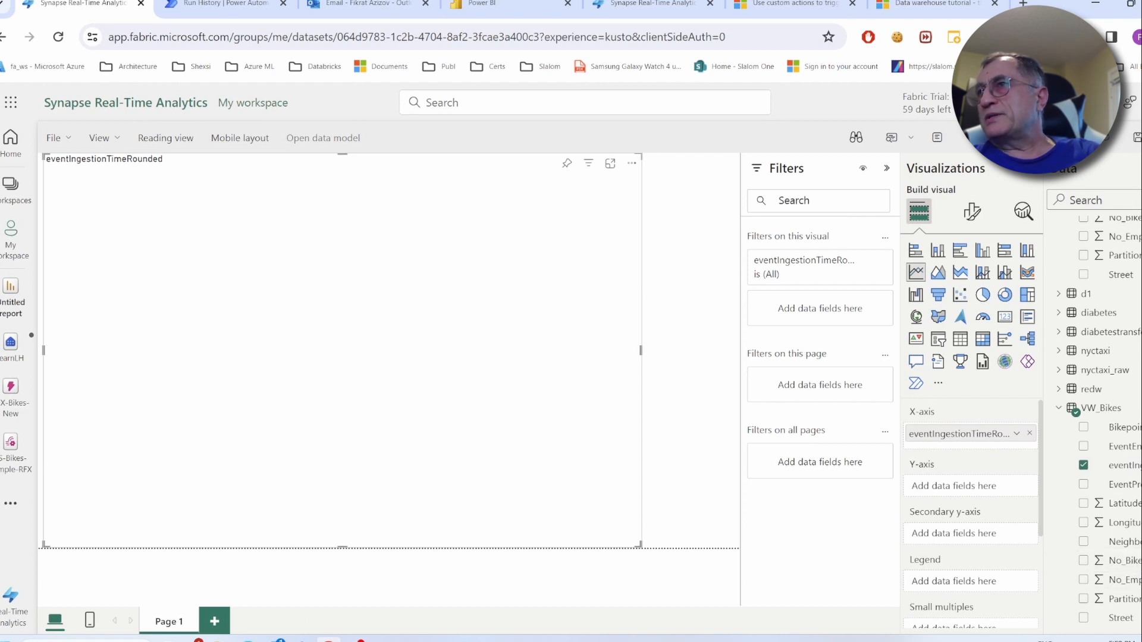
left_click_drag(1128, 560, 1014, 534)
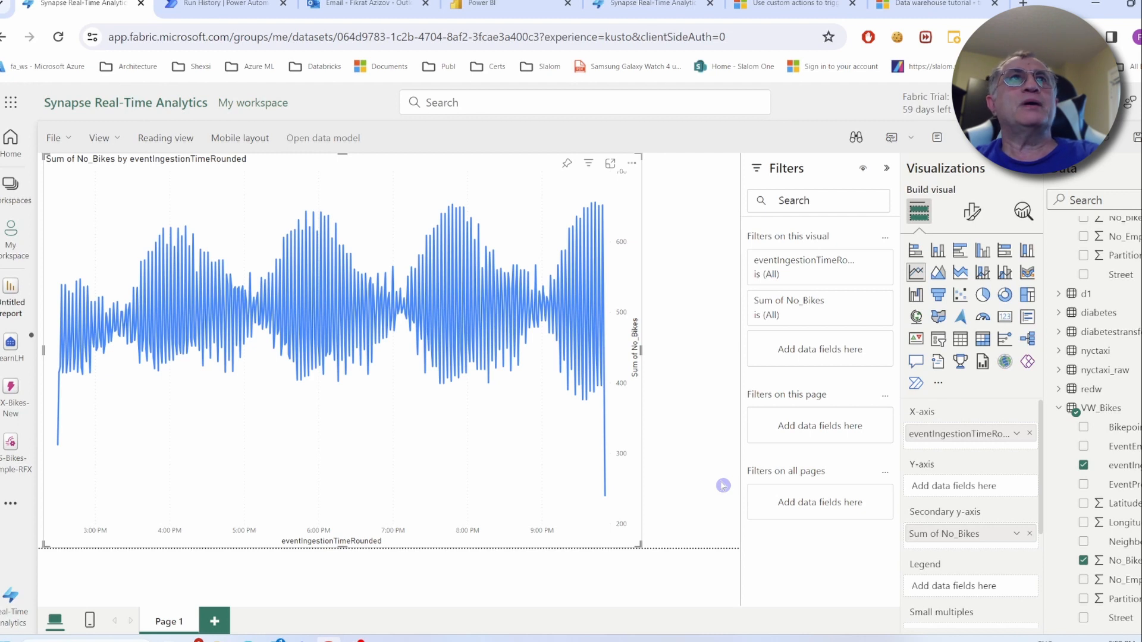
left_click(1016, 534)
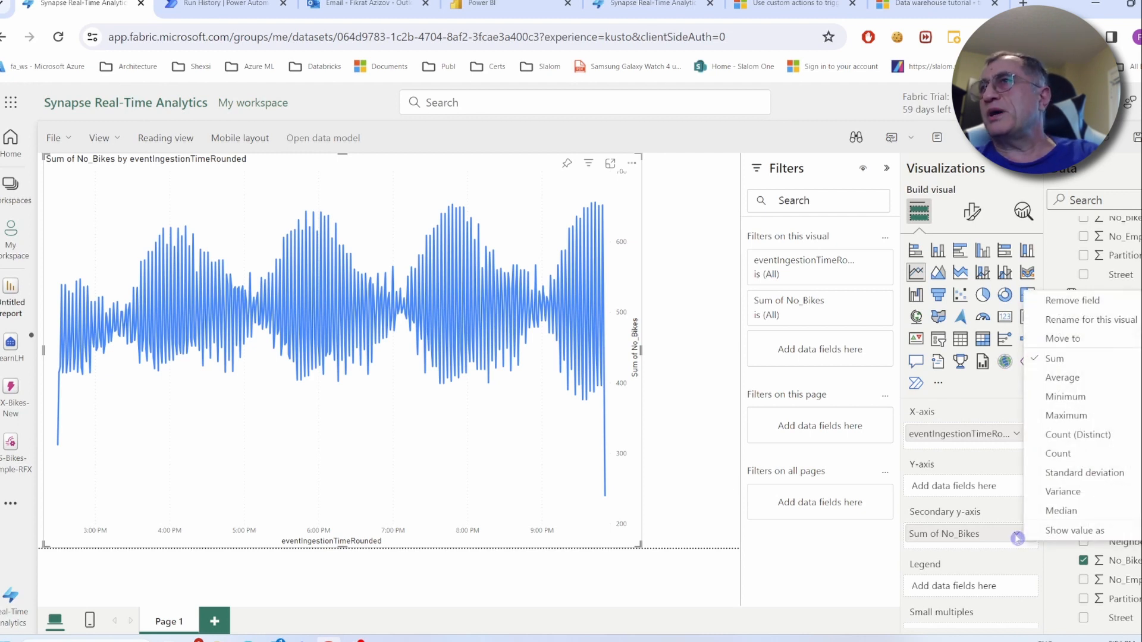
left_click(1059, 380)
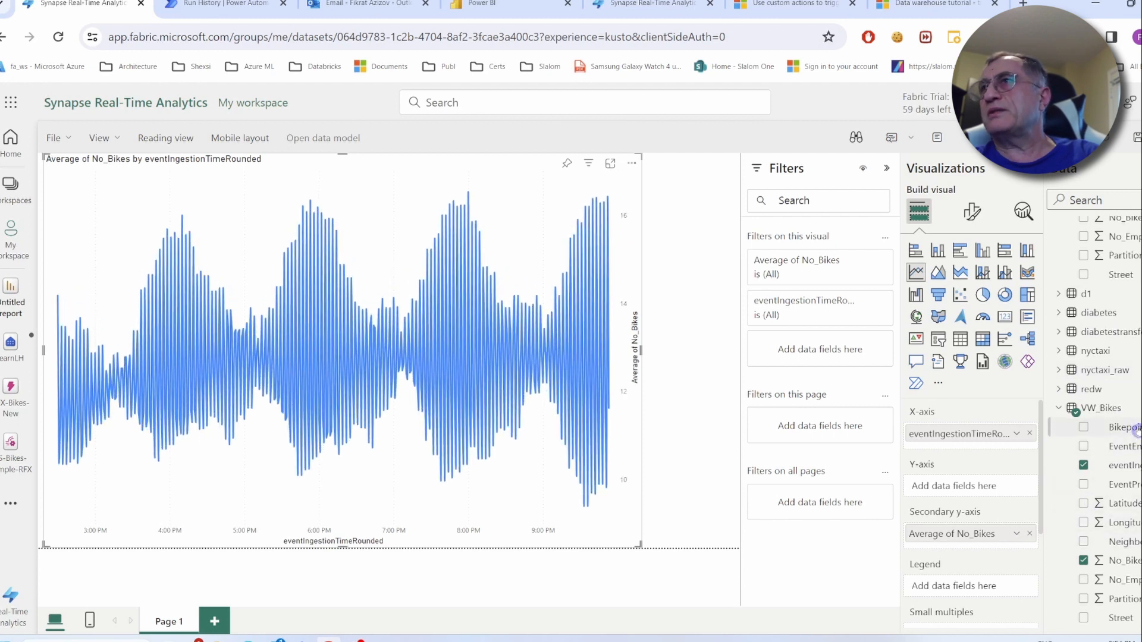
left_click_drag(1136, 429, 1005, 589)
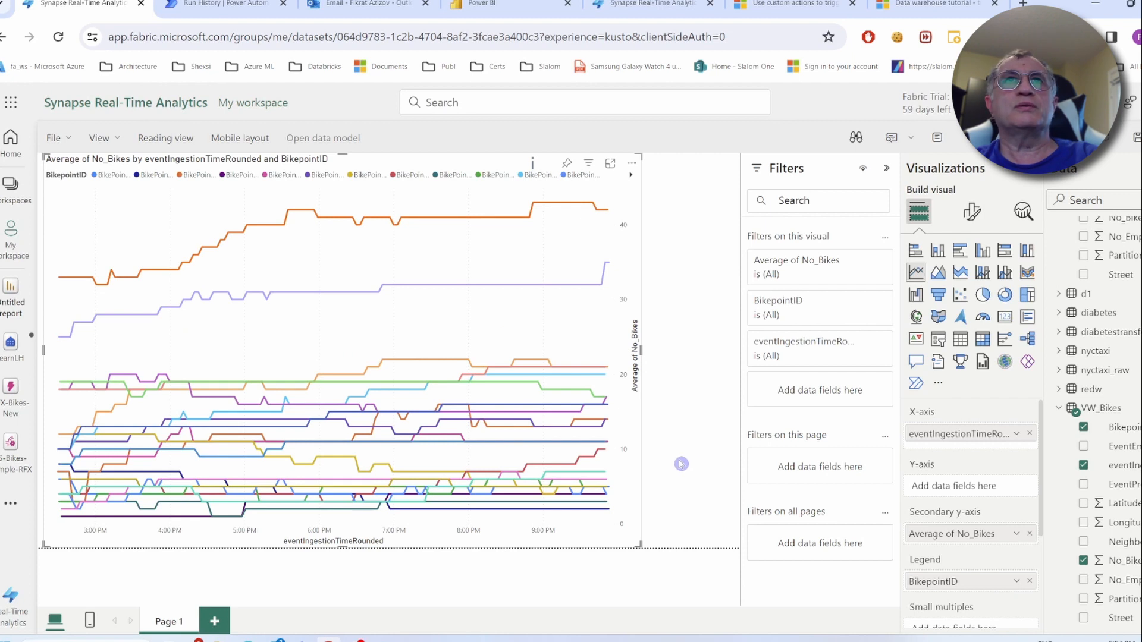
Create an email alert on the line chart with threshold 30, saved to the RFX-Bikes-New reflex in My workspace
left_click(632, 162)
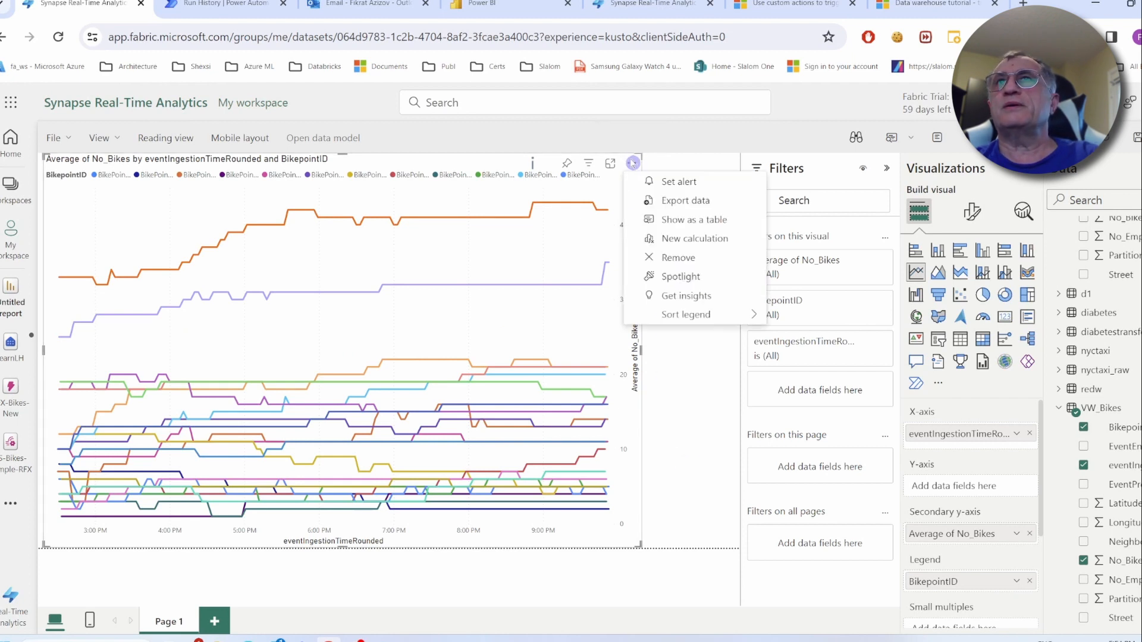
left_click(702, 184)
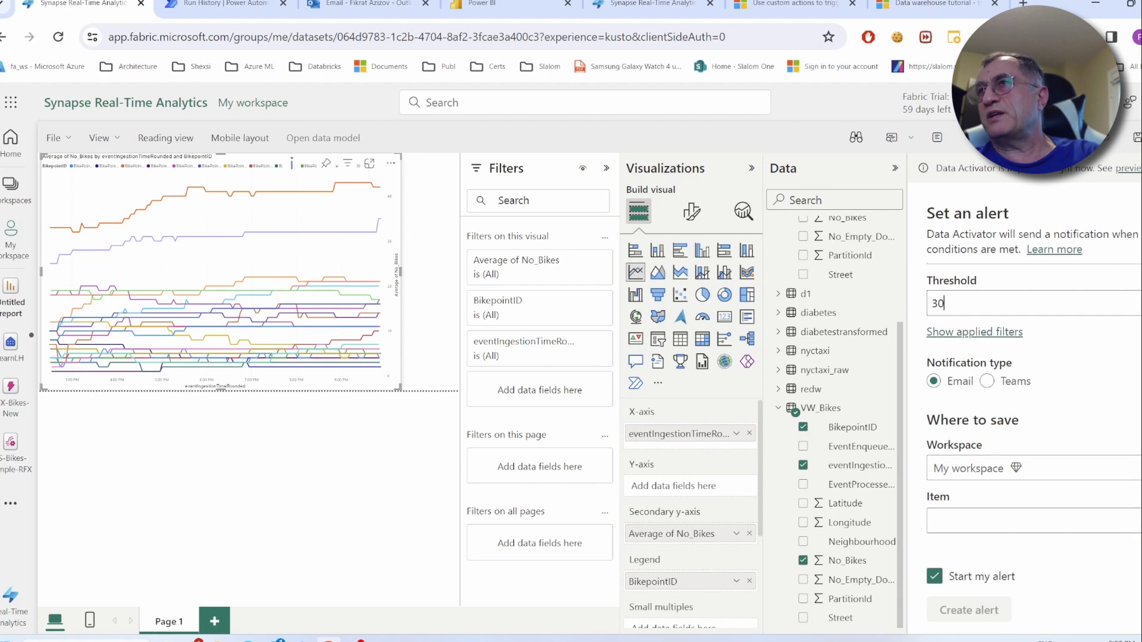
left_click(1137, 523)
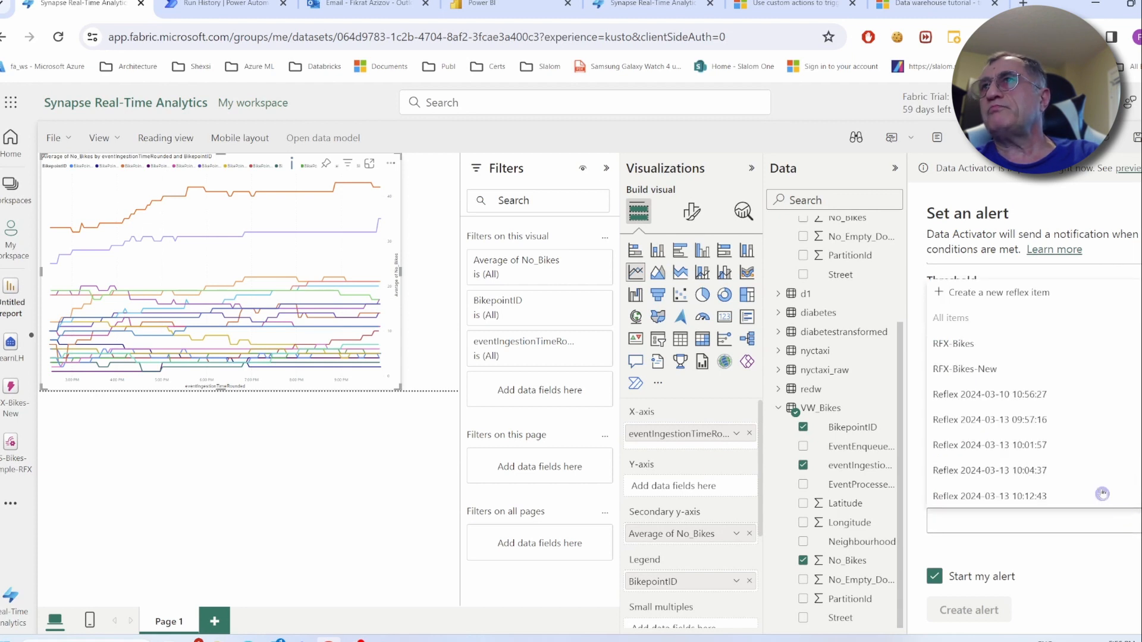
left_click(976, 370)
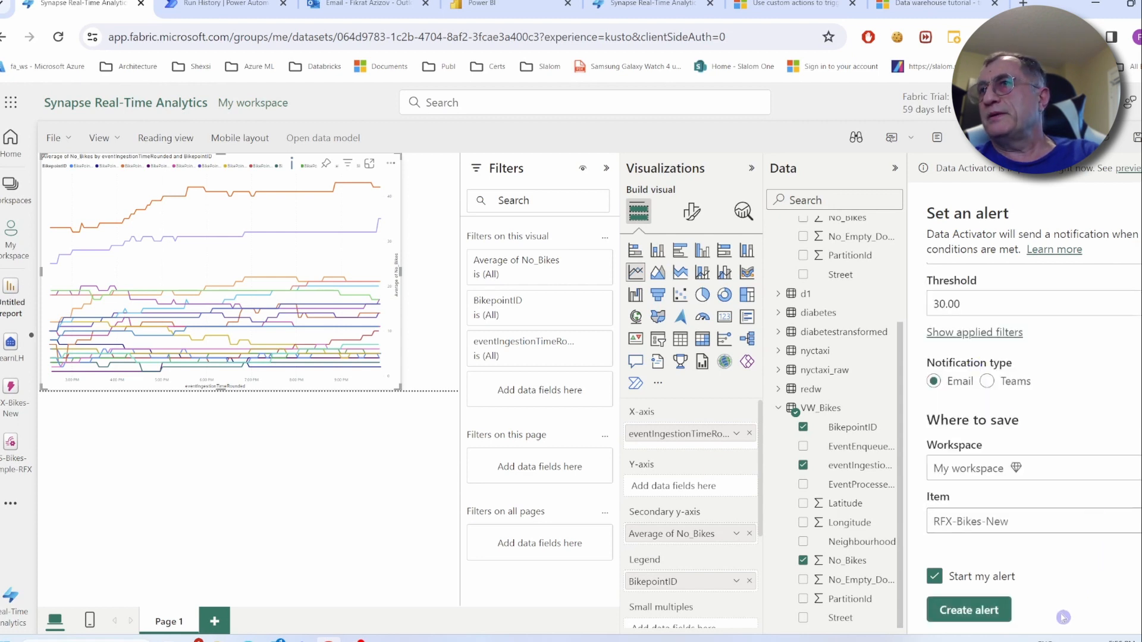
left_click(976, 614)
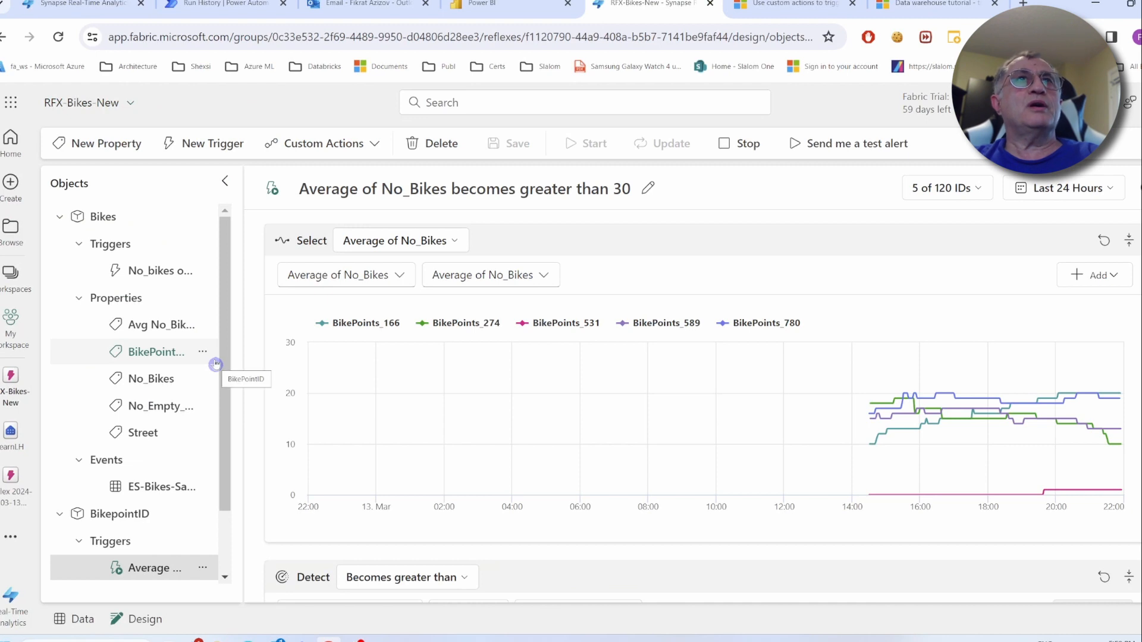
Stop the average No_Bikes trigger under the BikepointID object and set its "Becomes greater than" detection value to 15
scroll(226, 330, "down", 3)
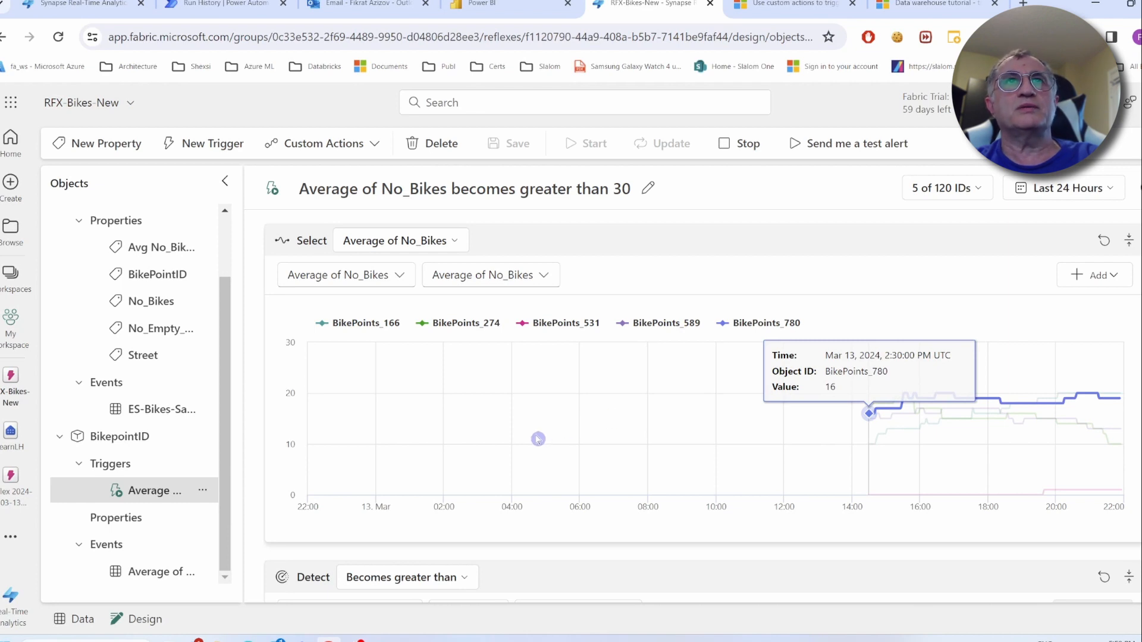
left_click(742, 143)
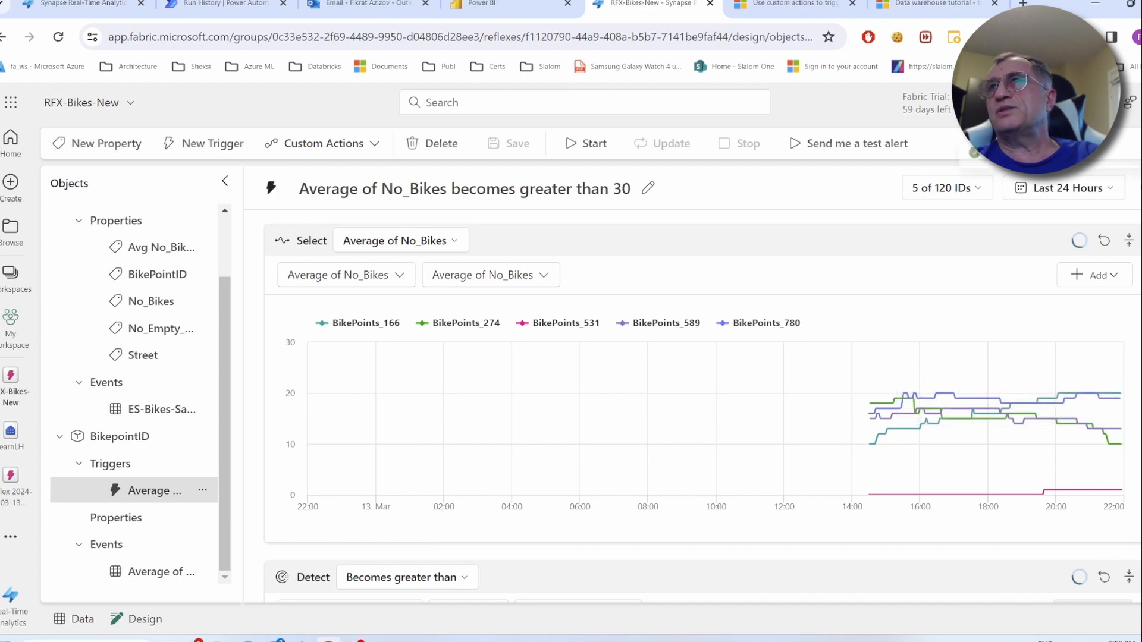
scroll(703, 406, "down", 1)
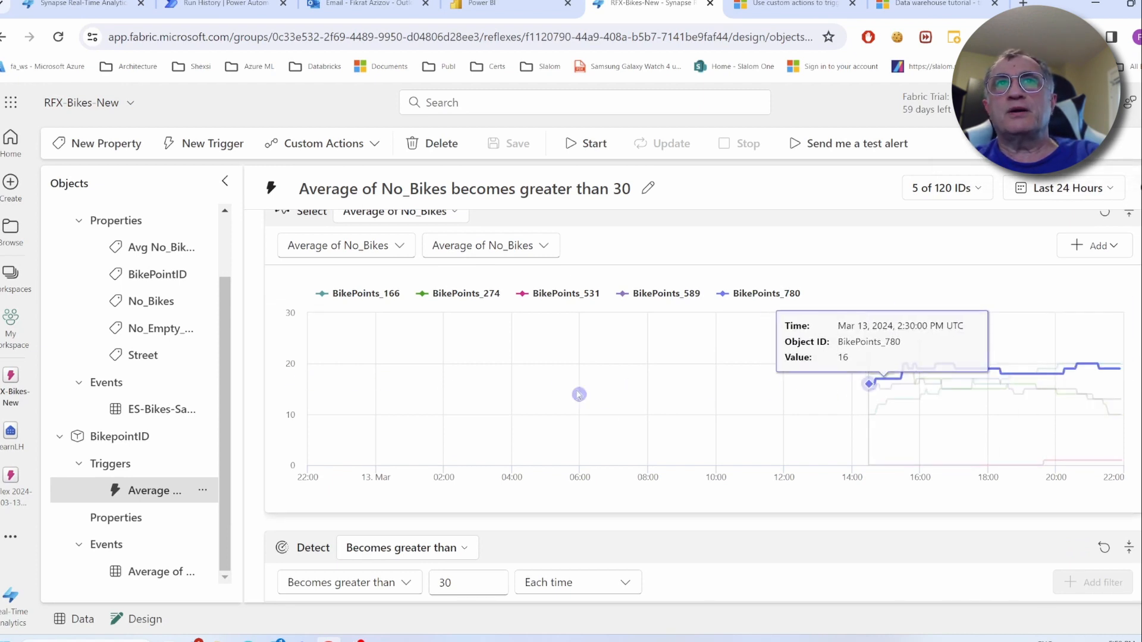
scroll(990, 395, "down", 3)
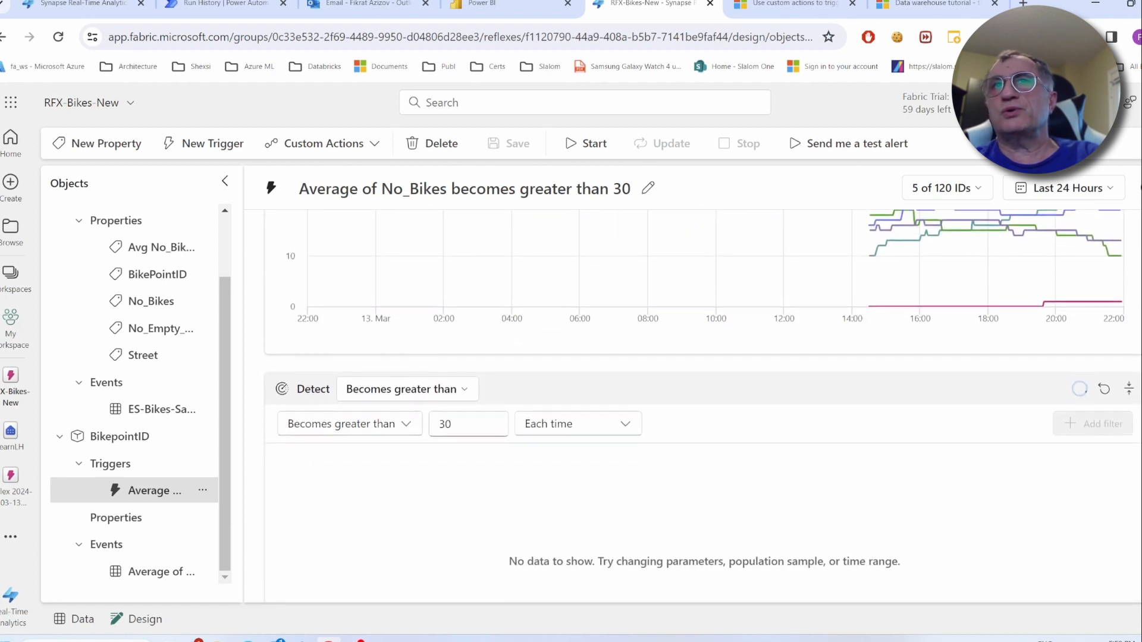
left_click_drag(476, 400, 355, 400)
scroll(354, 399, "down", 2)
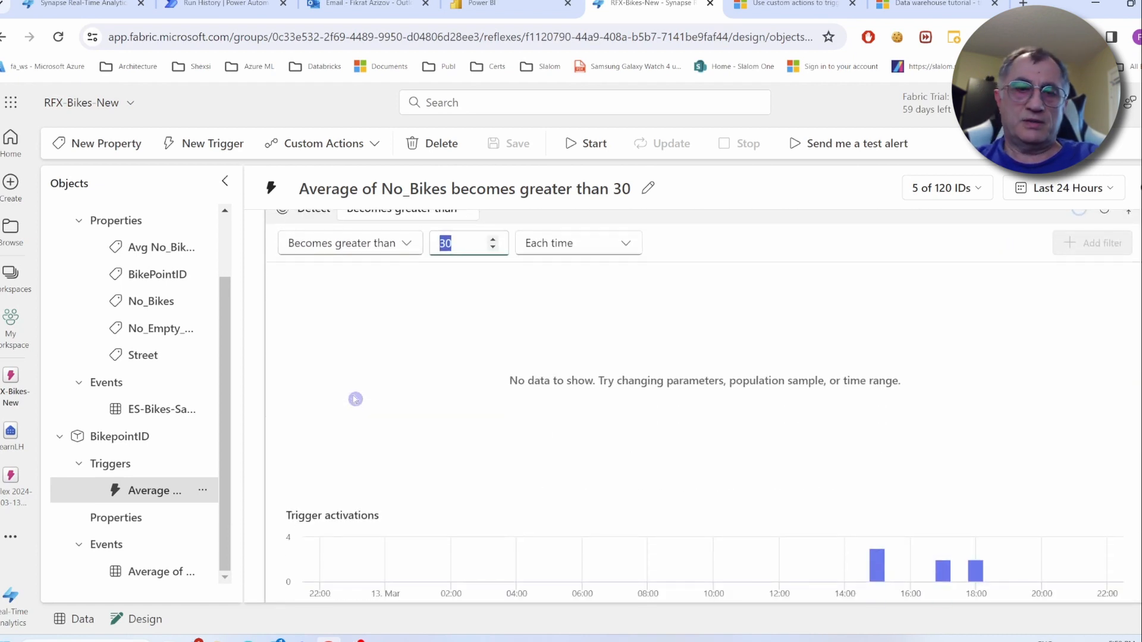
type("15")
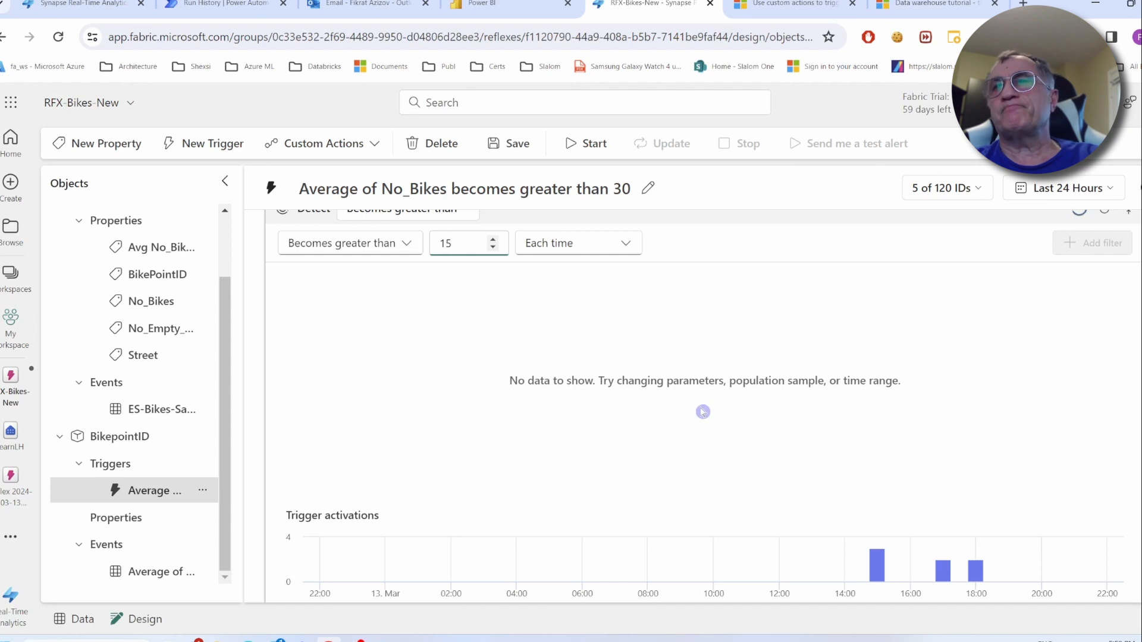
Review the trigger's detection charts and Send email action fields, and save the trigger
scroll(778, 400, "up", 1)
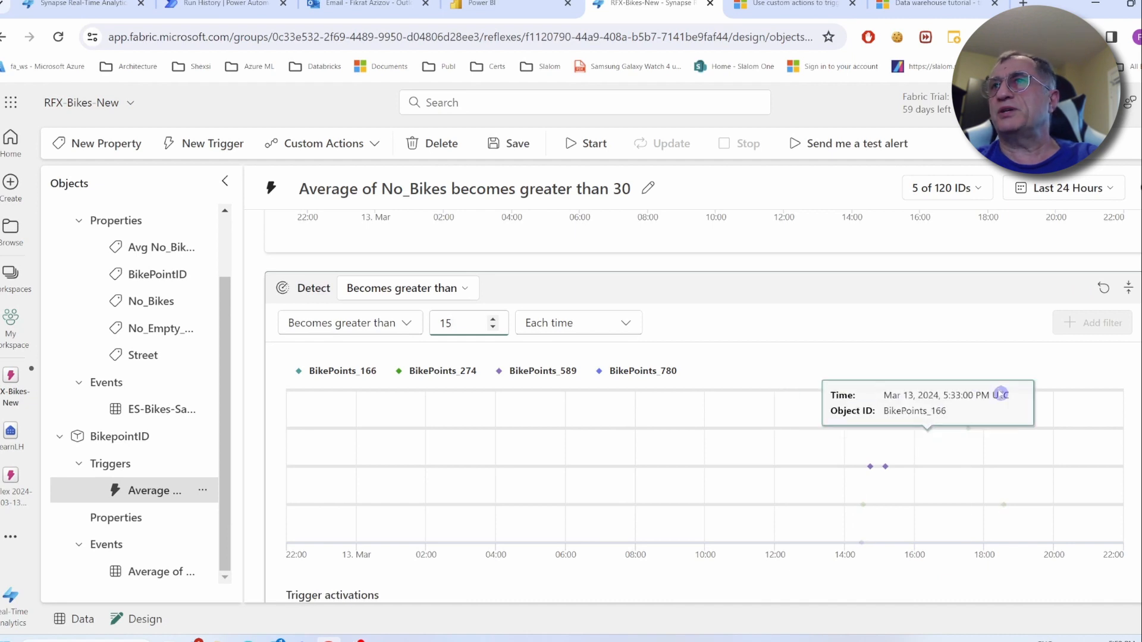
scroll(1035, 455, "down", 5)
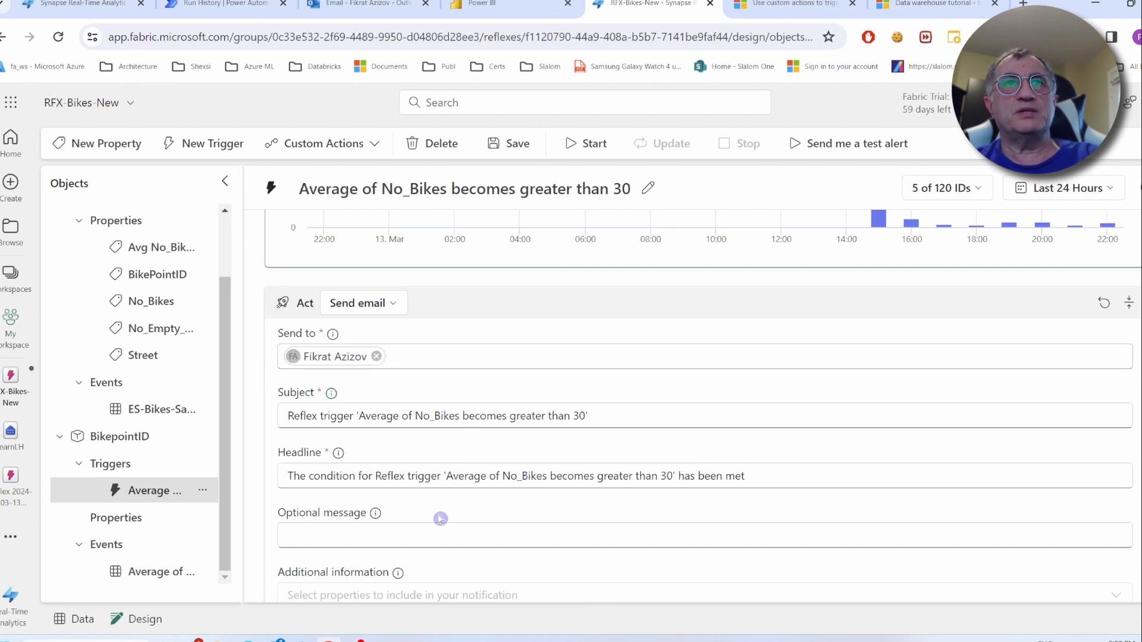
scroll(432, 500, "down", 1)
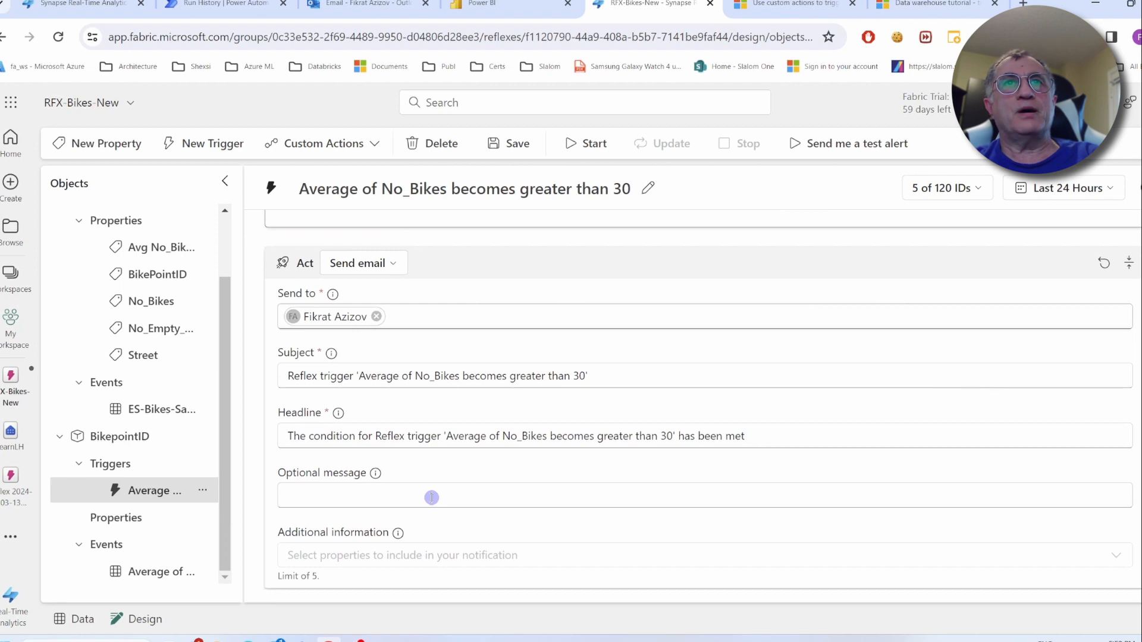
scroll(432, 498, "up", 5)
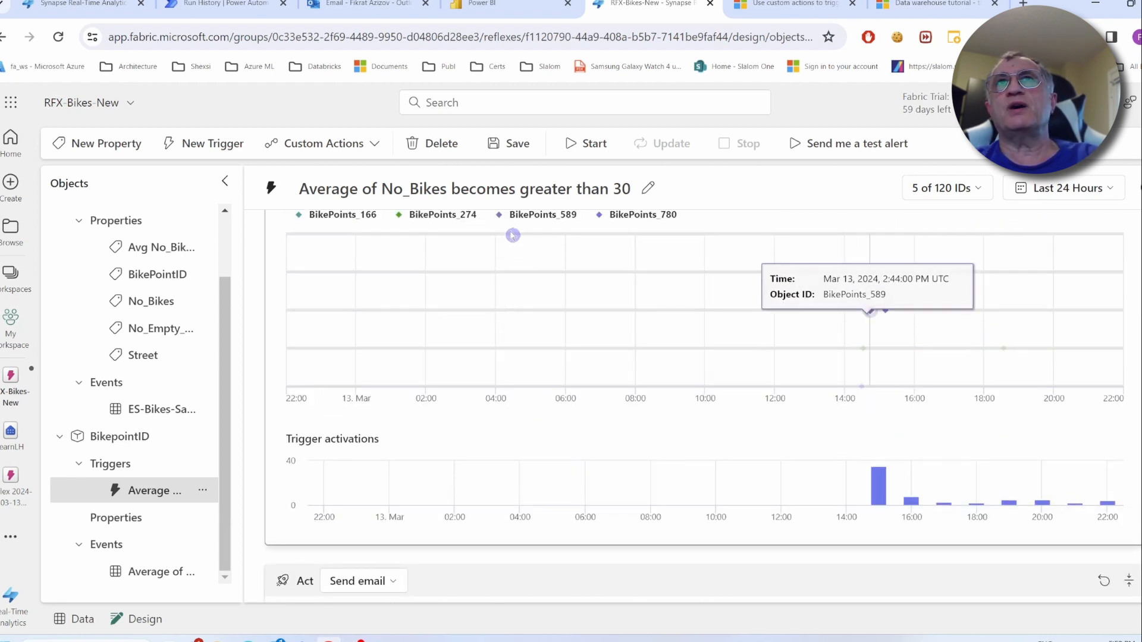
left_click(518, 145)
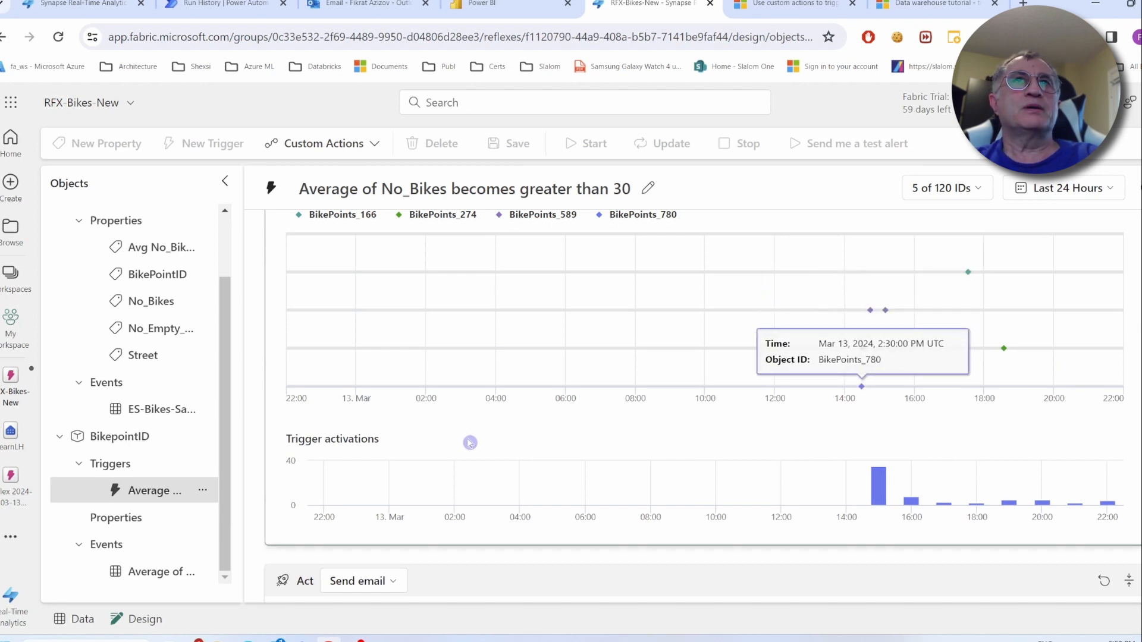